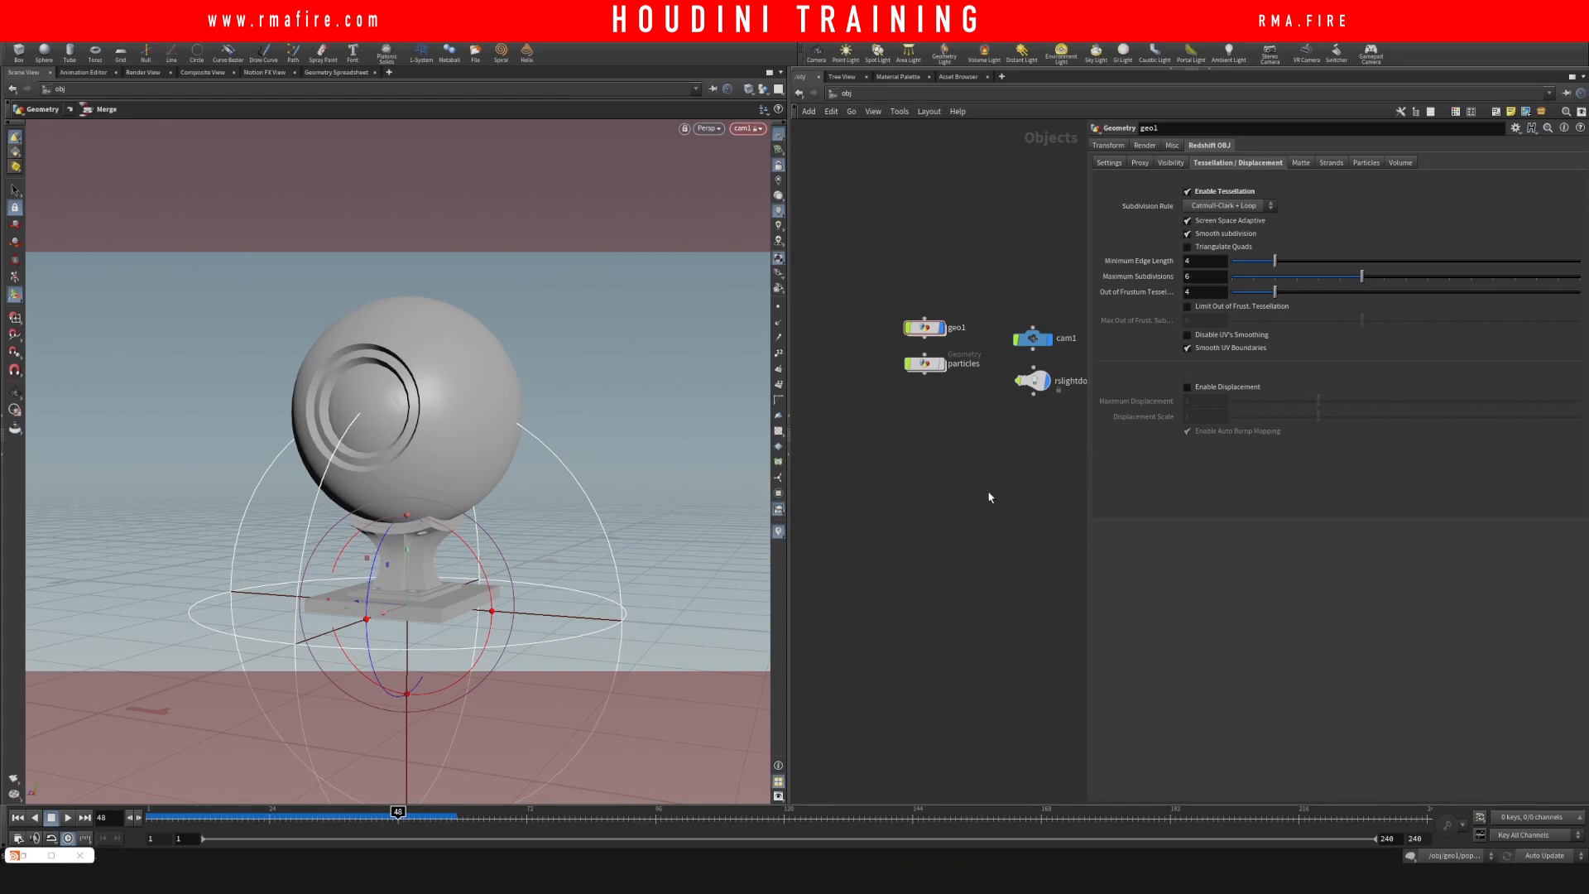
Save the scene, then open the geo1 geometry network in the widened network view.
key(ctrl+s)
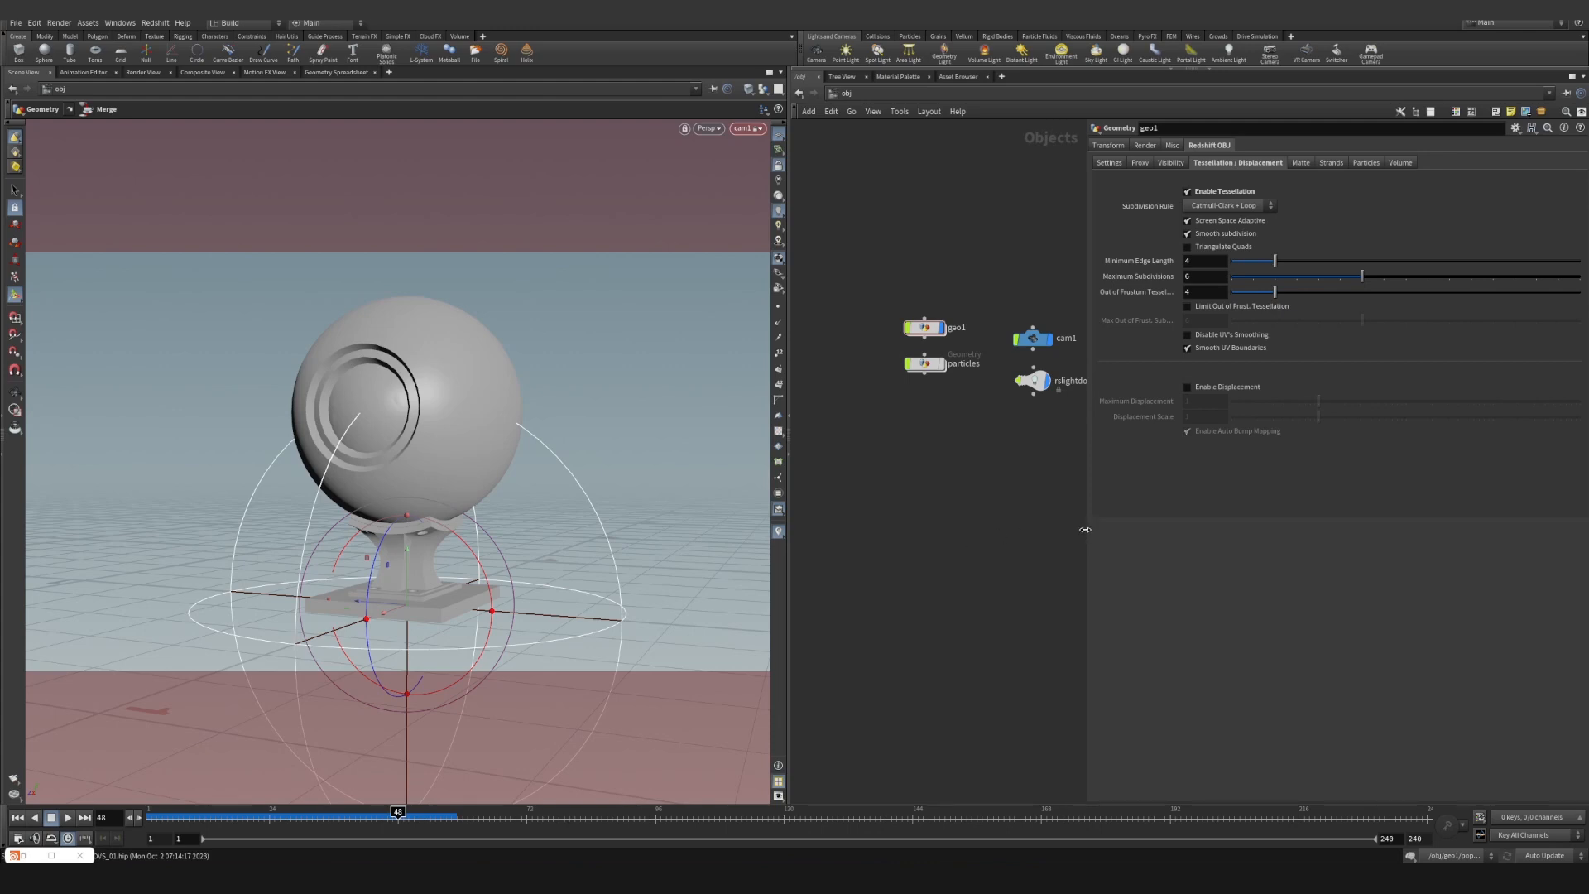
drag(1085, 529, 1167, 528)
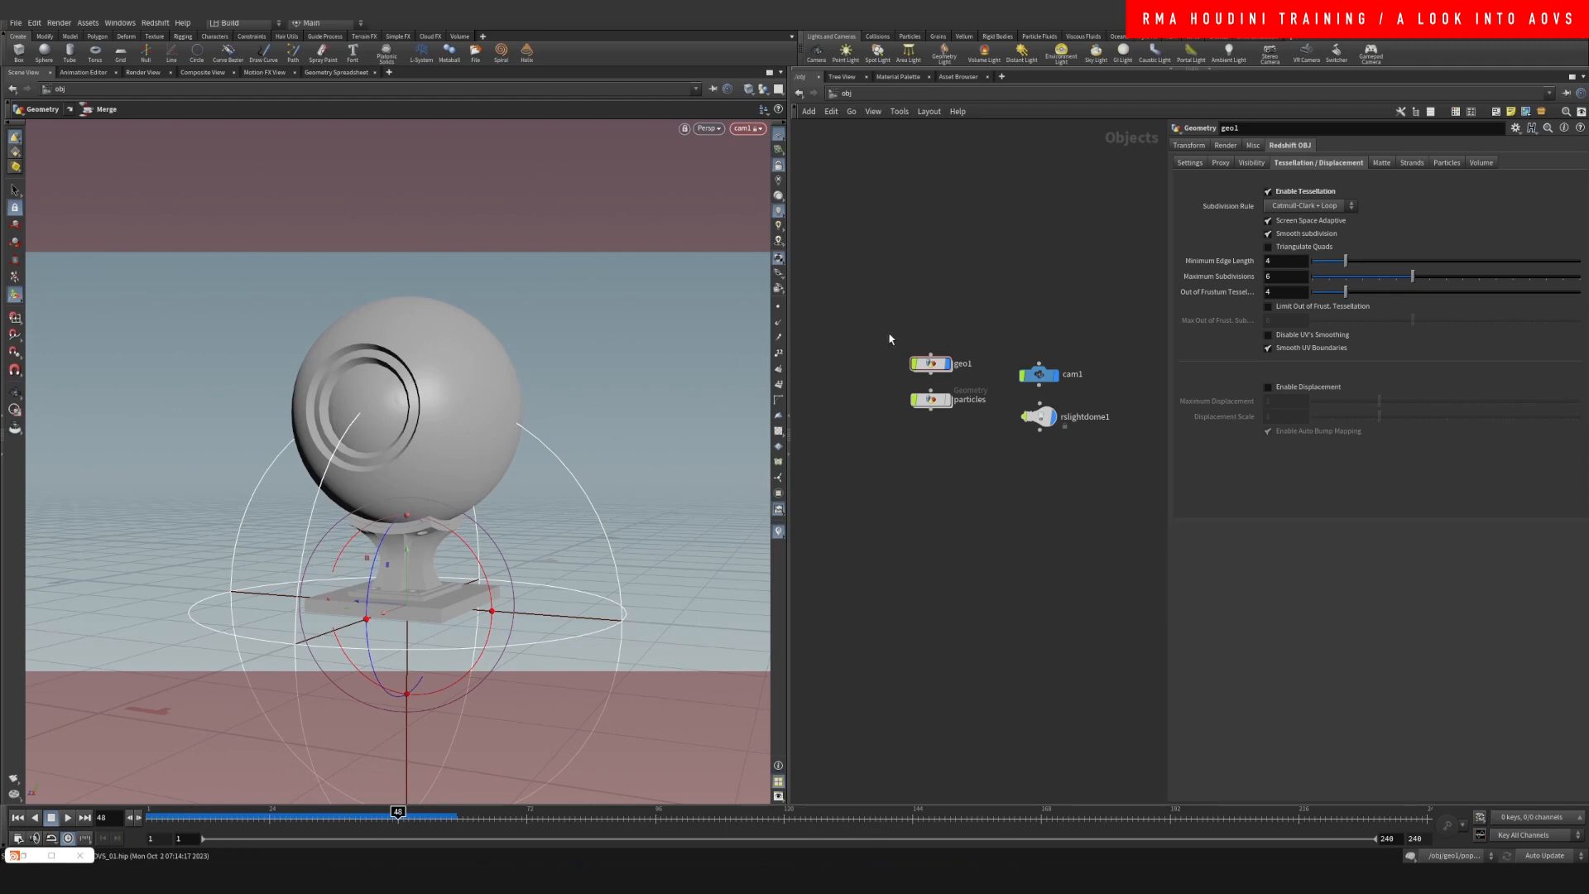
double_click(935, 364)
middle_drag(1063, 351, 779, 557)
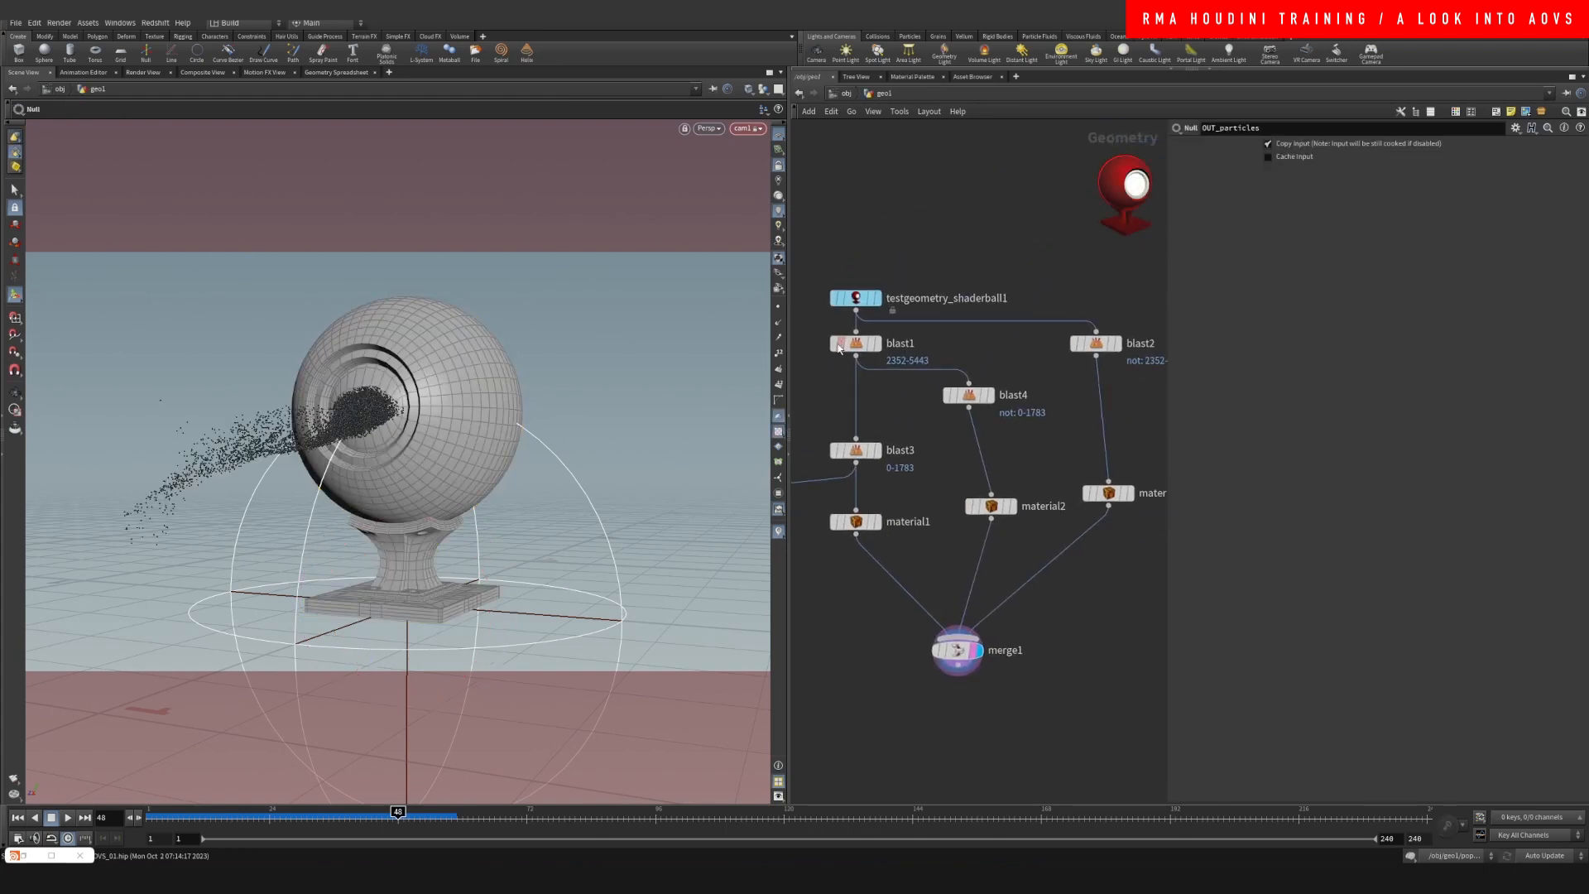
Reposition testgeometry_shaderball1 above and between the blast1 and blast2 branches and display its output in the viewport.
drag(860, 293, 949, 226)
click(954, 236)
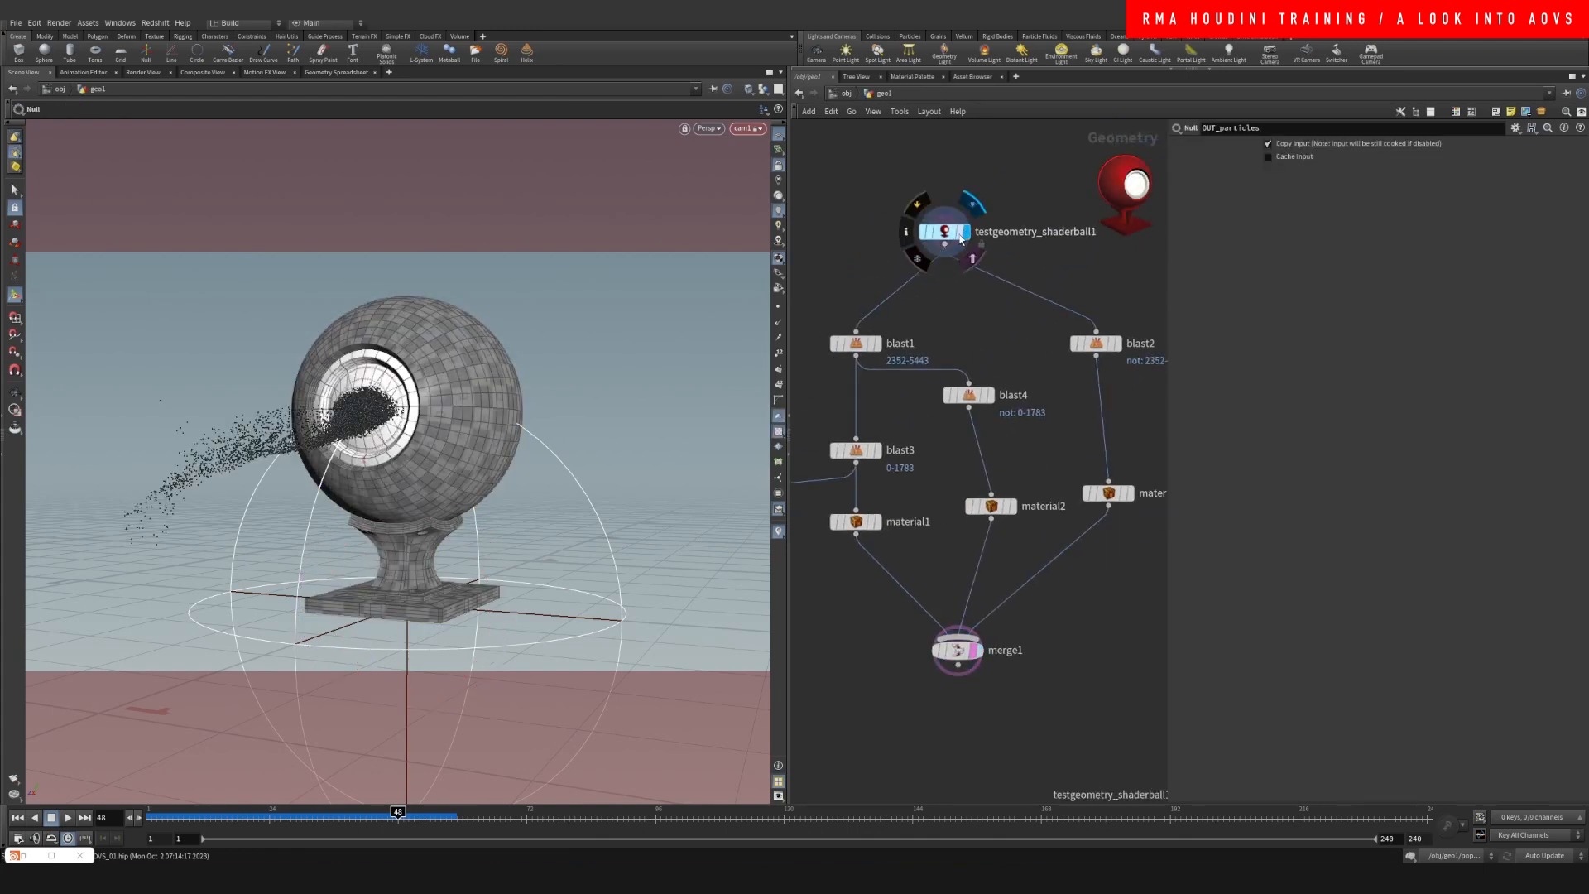
drag(951, 240, 965, 236)
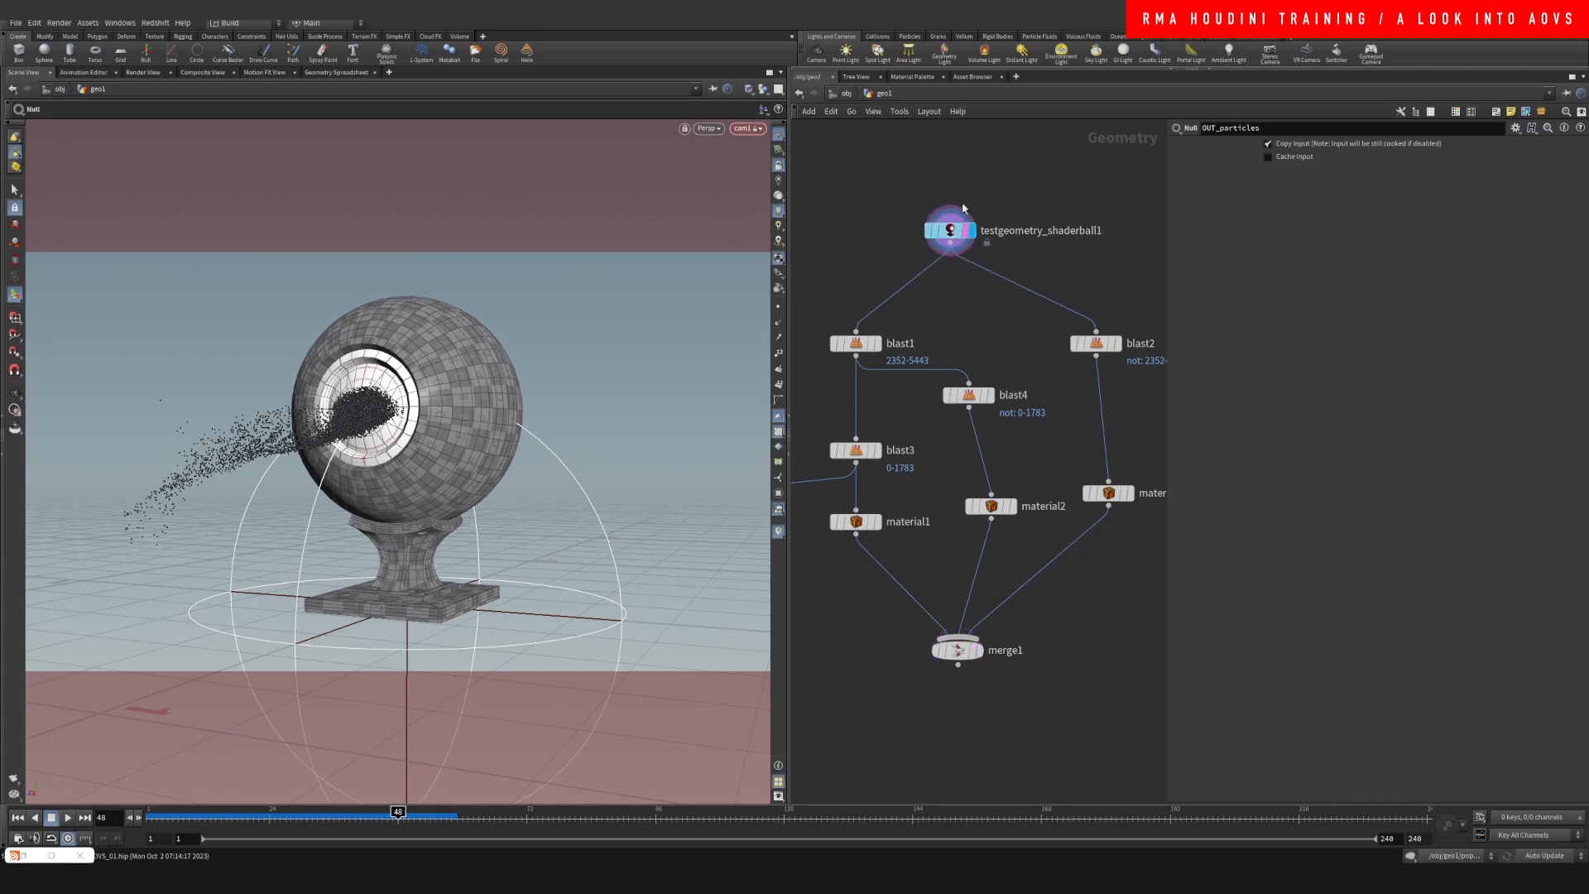
middle_drag(974, 345, 973, 323)
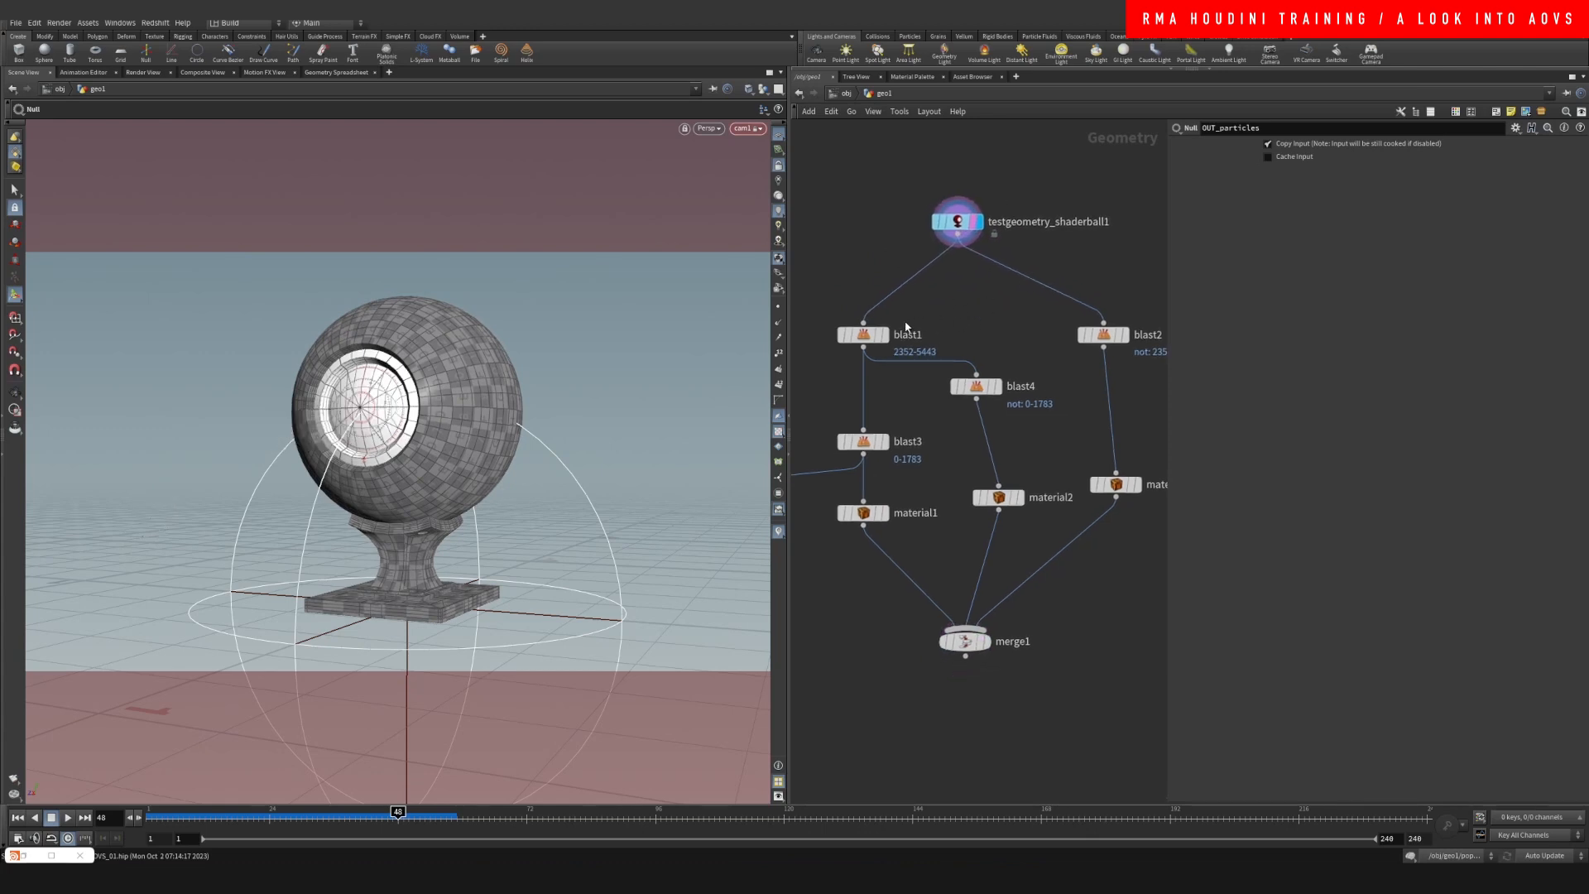
Display blast1, material1, material2 and material3 in turn to examine which part of the shaderball each one isolates.
click(869, 335)
click(891, 361)
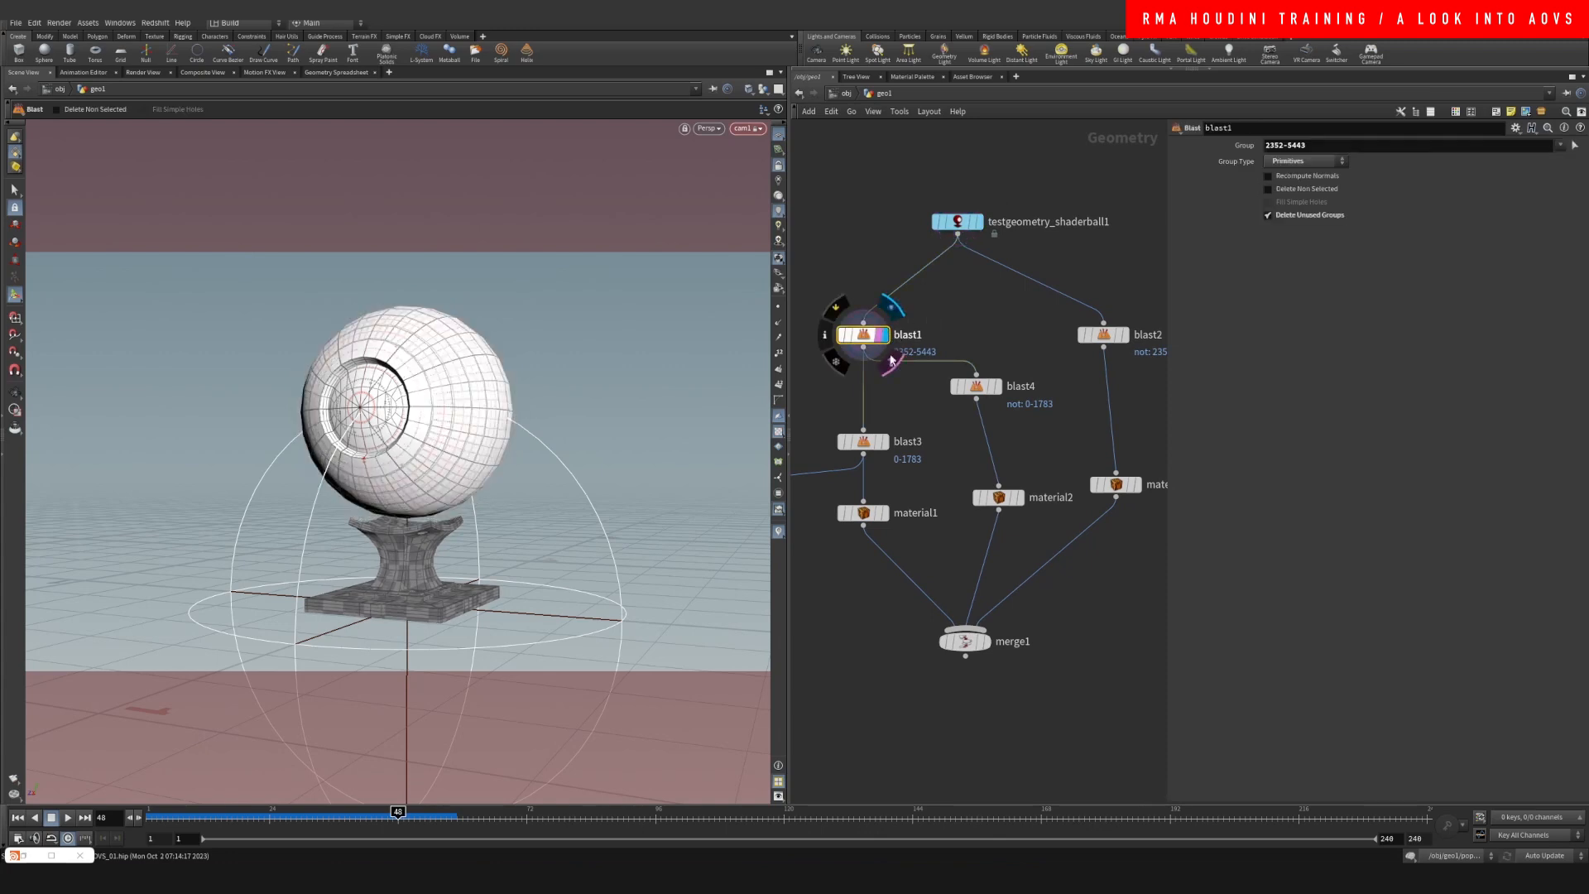
click(892, 484)
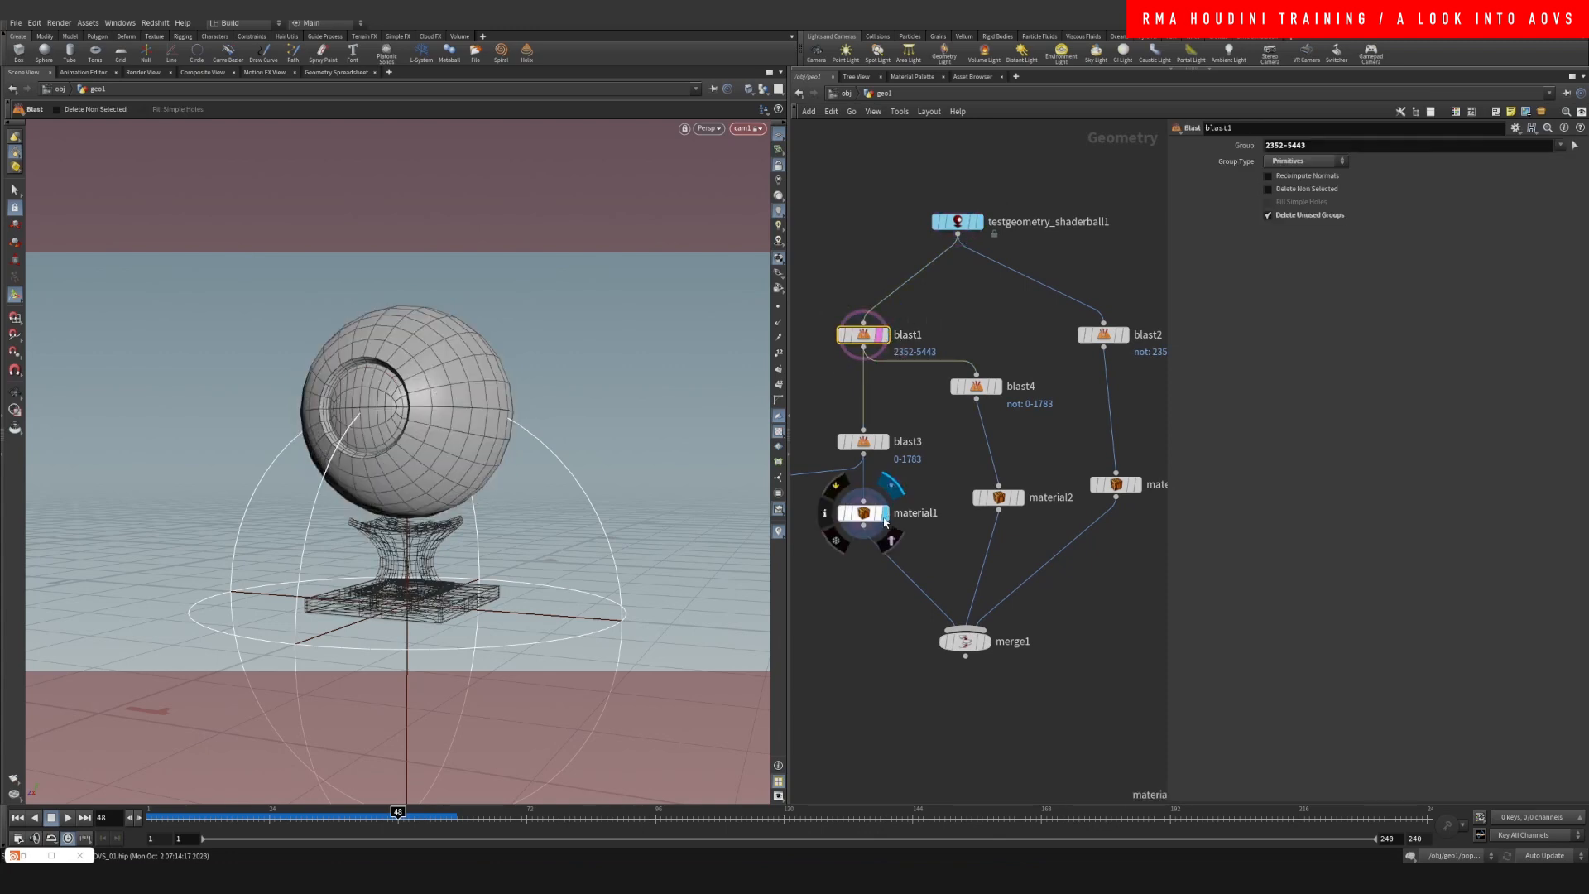
click(1018, 499)
click(1140, 486)
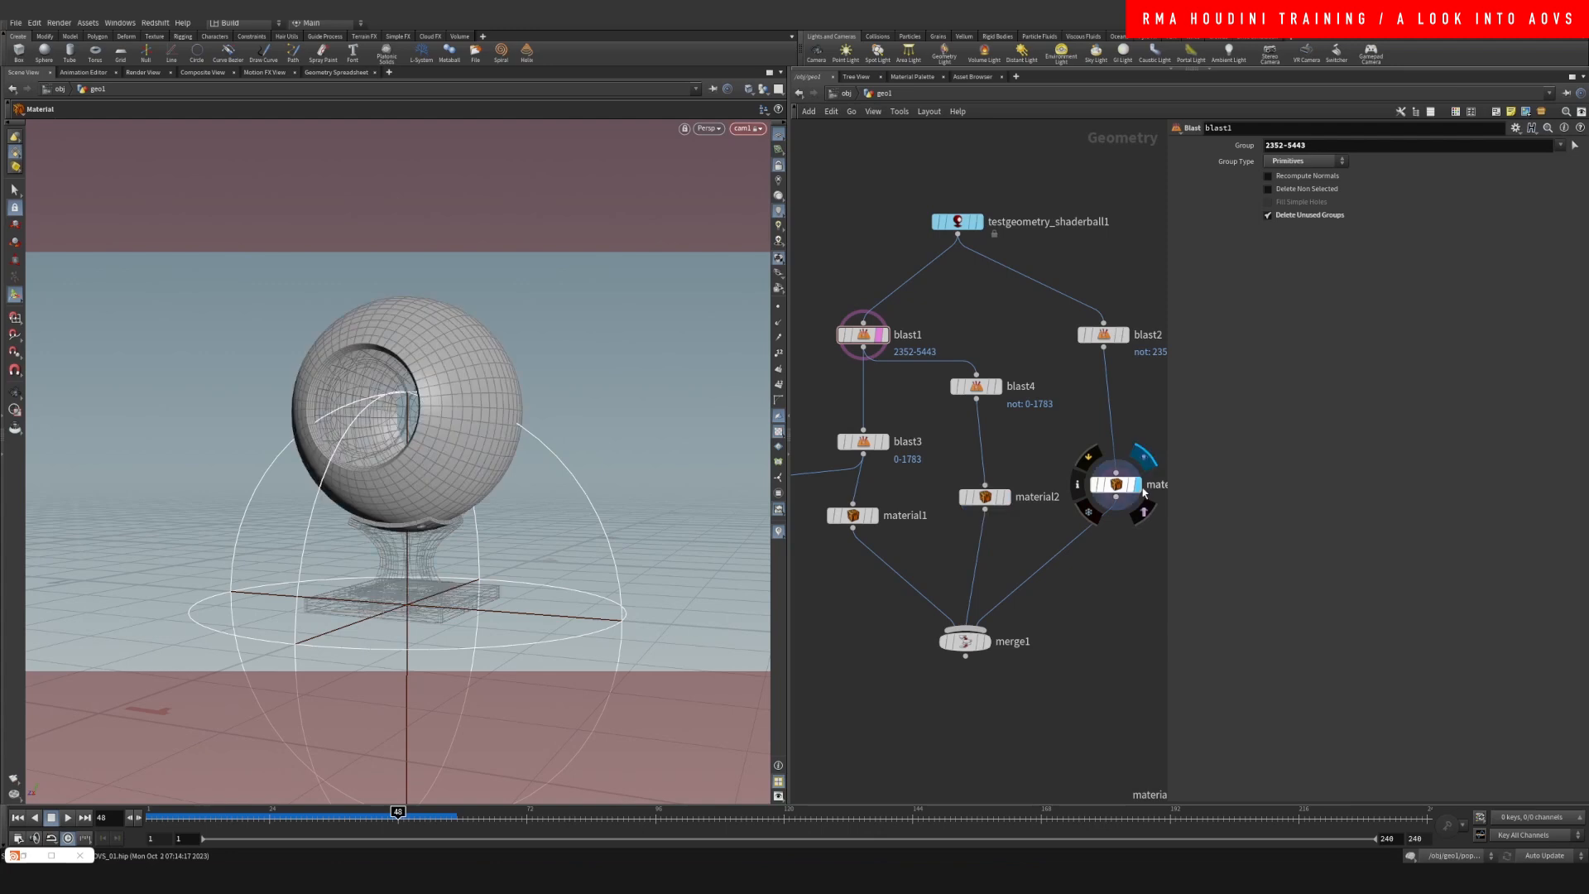
Tidy the node layout by straightening the blast branches and lining up material1, material2 and material3 in one row.
scroll(1043, 431, down, 3)
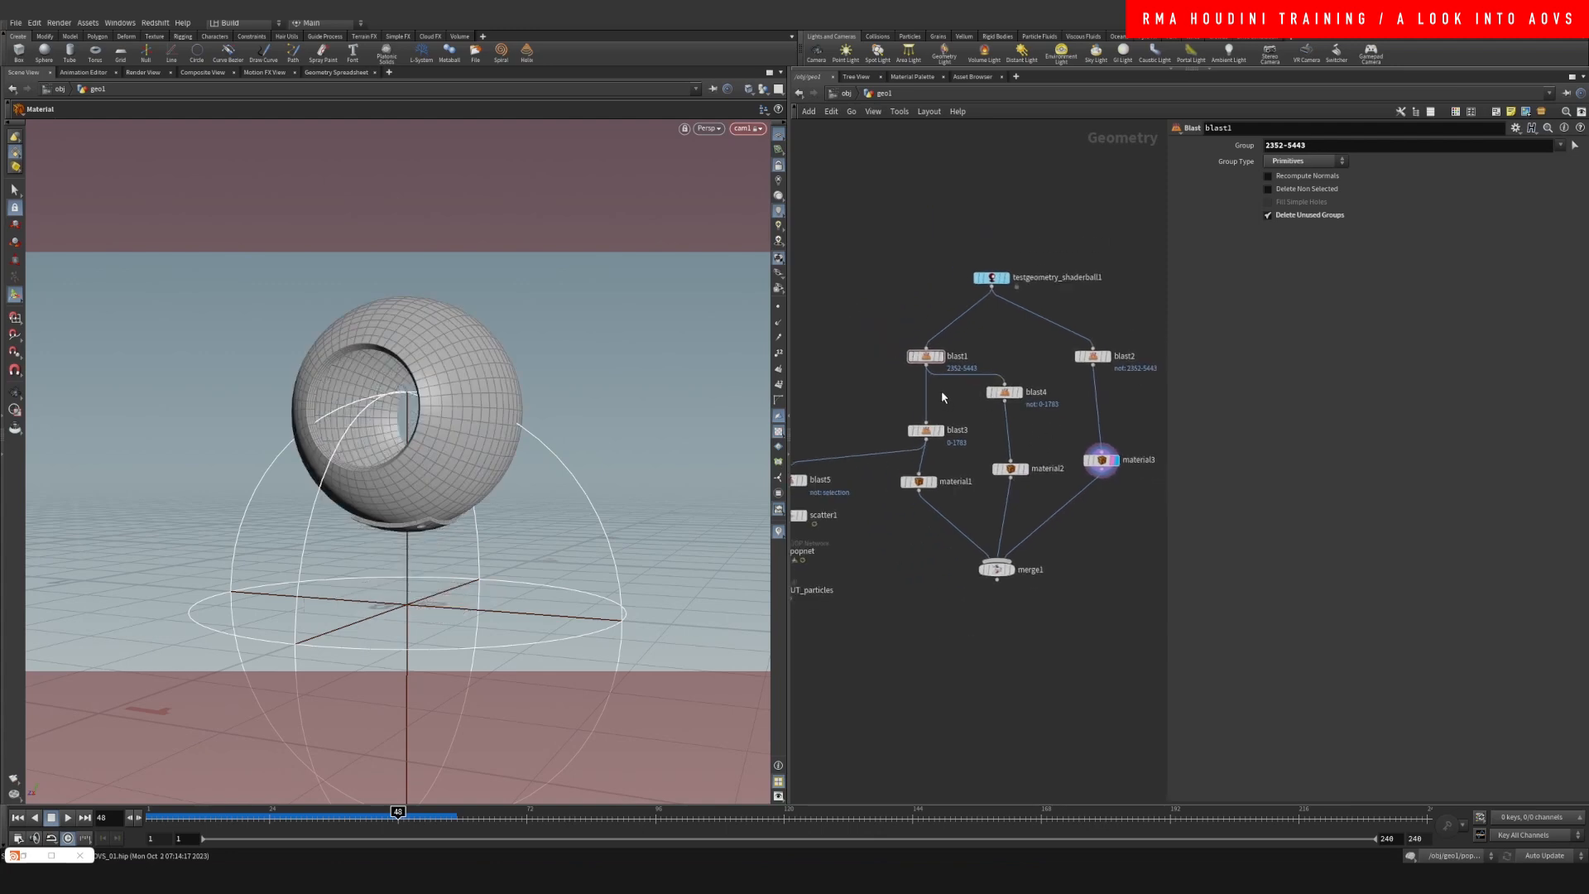
drag(925, 356, 925, 345)
click(920, 482)
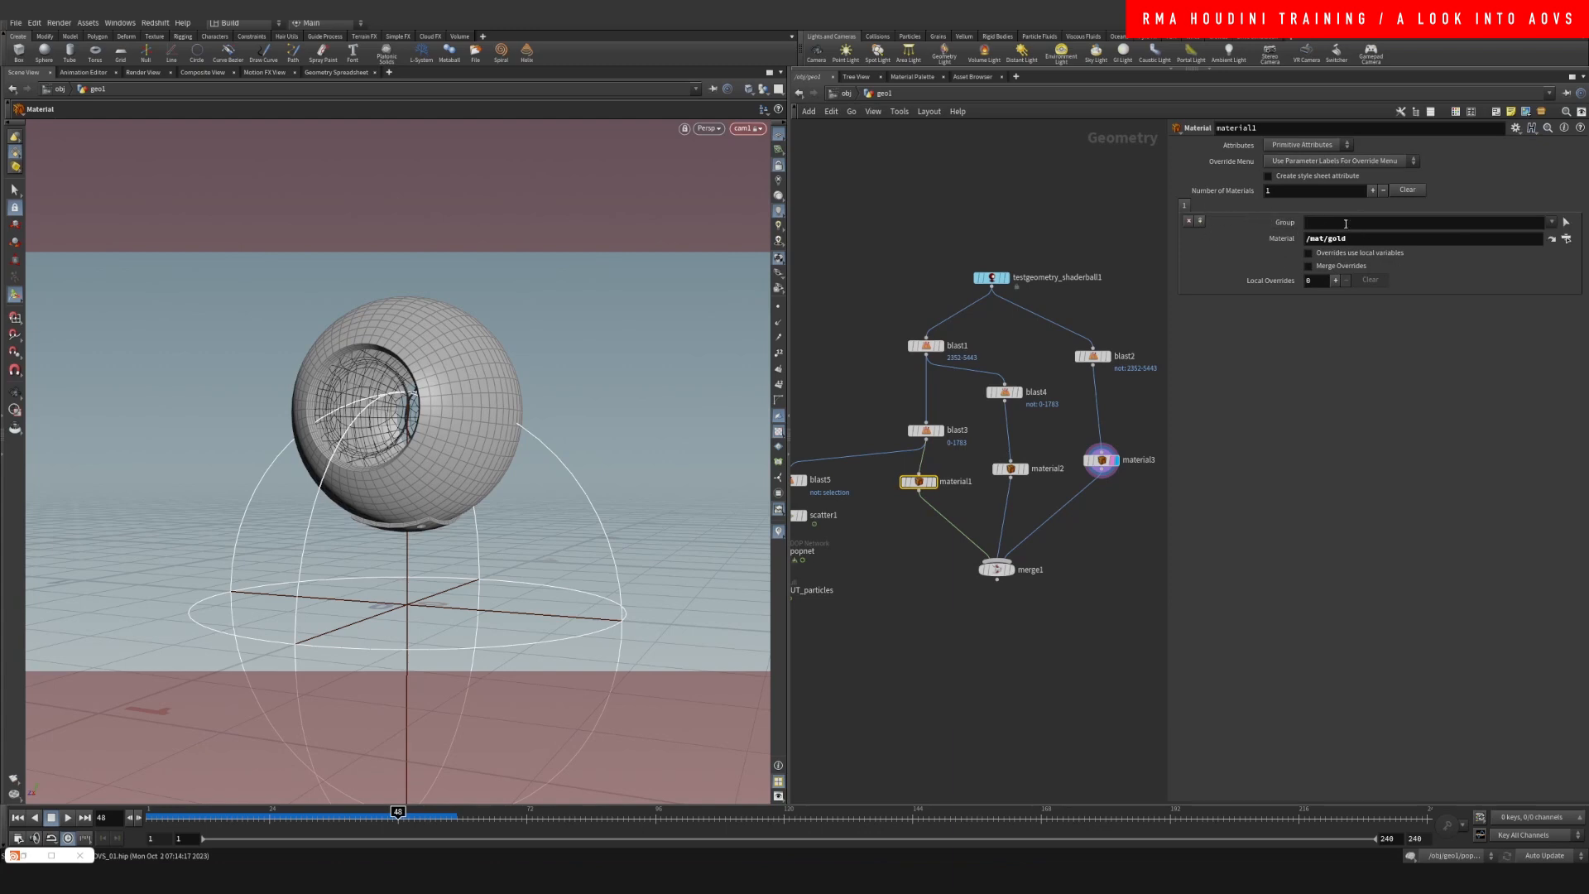
click(1109, 322)
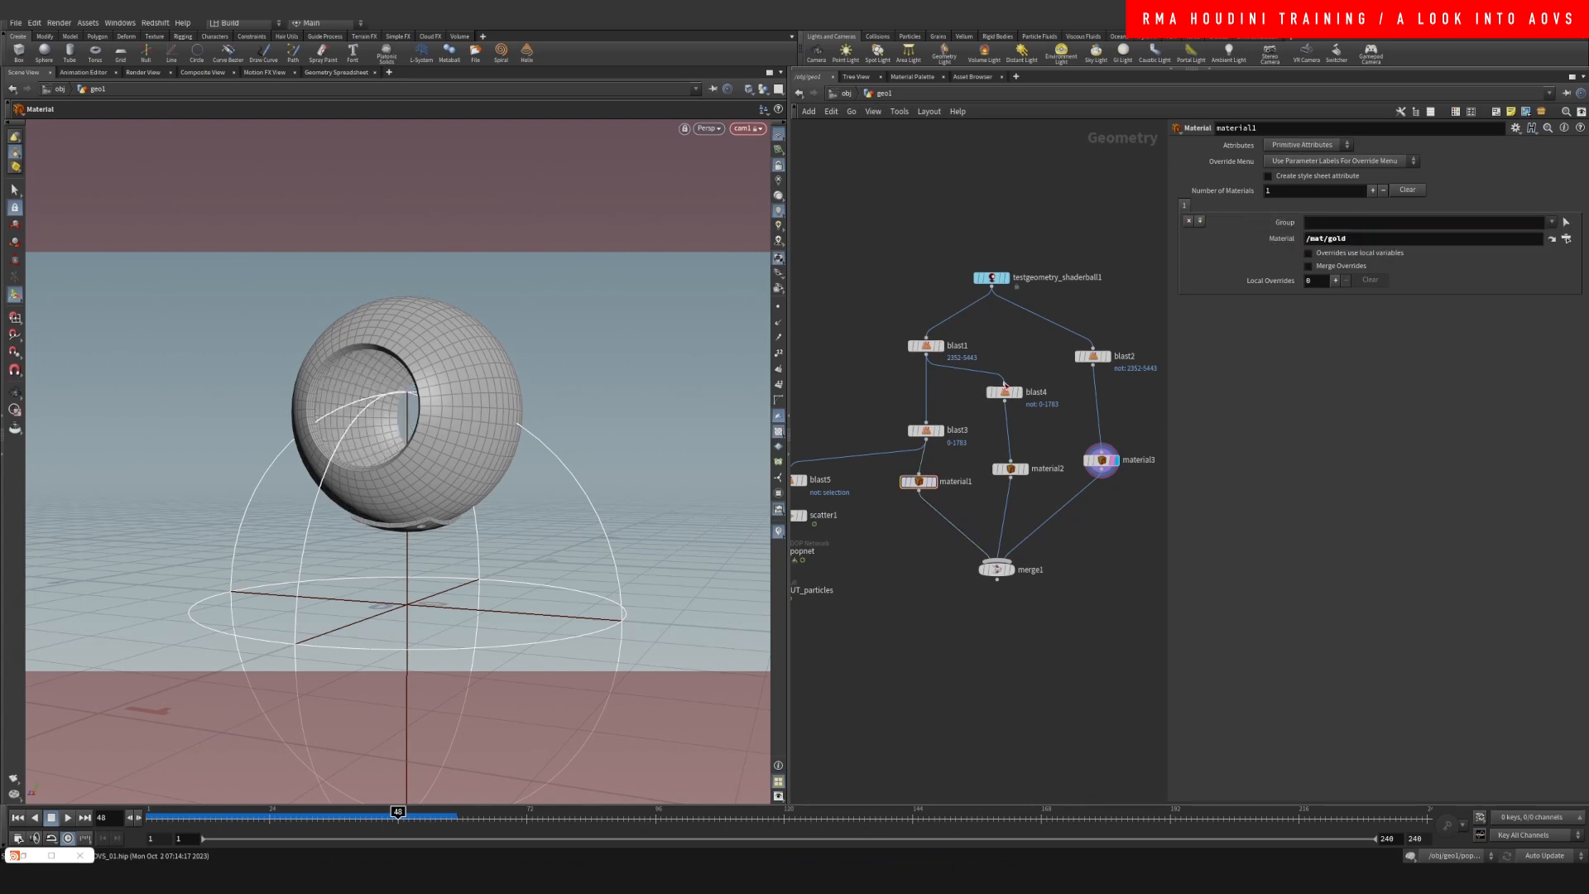
drag(949, 434, 943, 426)
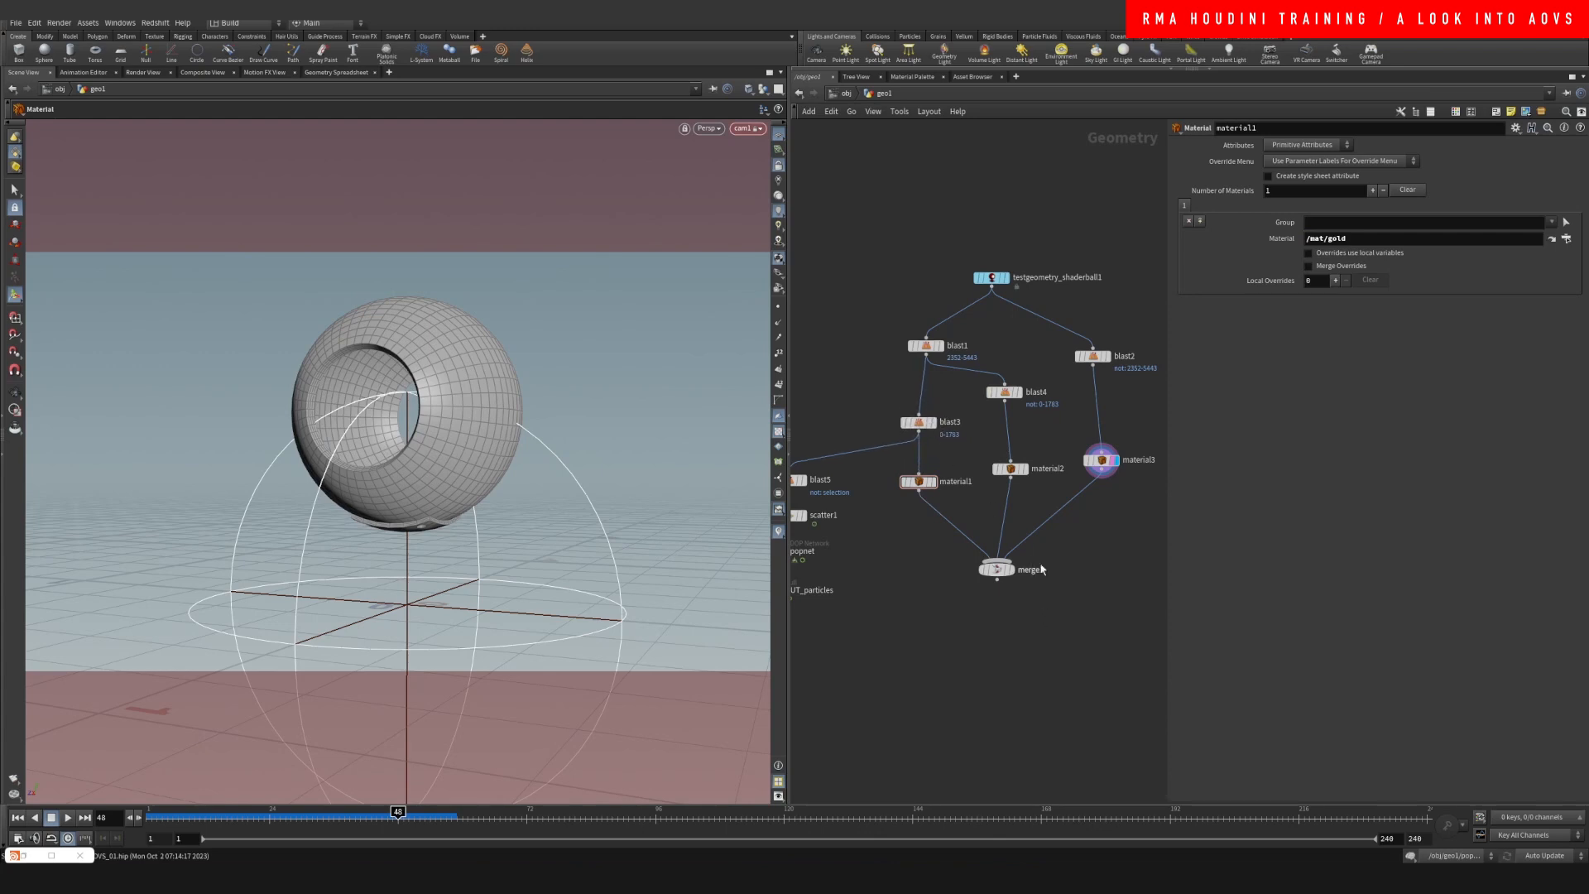
mouse_move(1012, 472)
drag(1012, 472, 1006, 484)
drag(1110, 466, 1106, 488)
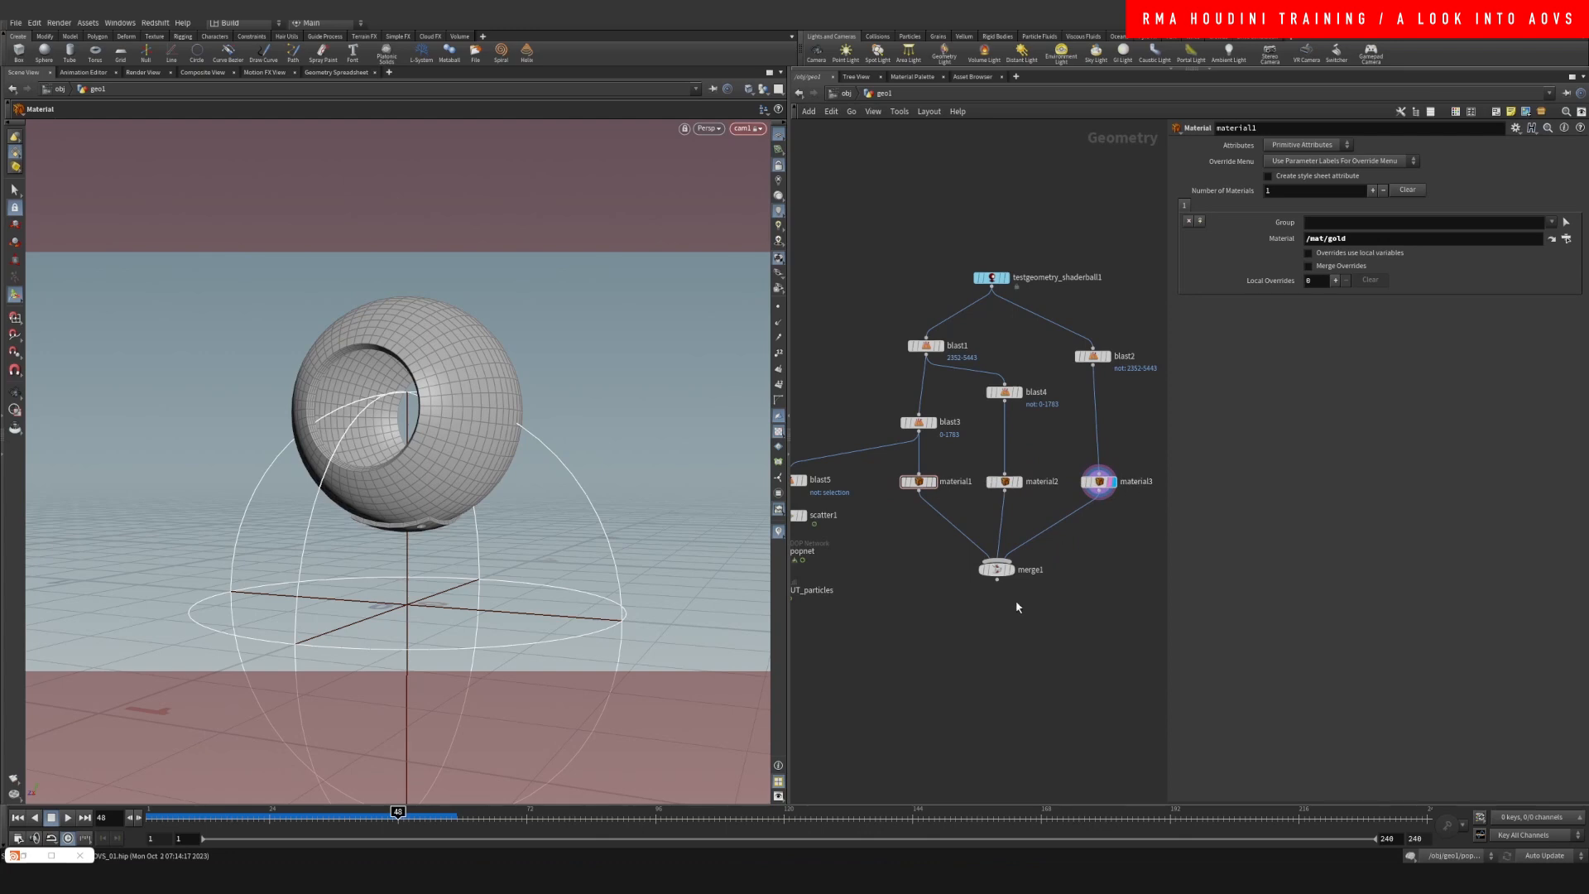
Display the combined geometry from merge1 and nudge that node slightly.
scroll(1017, 607, up, 2)
click(1000, 562)
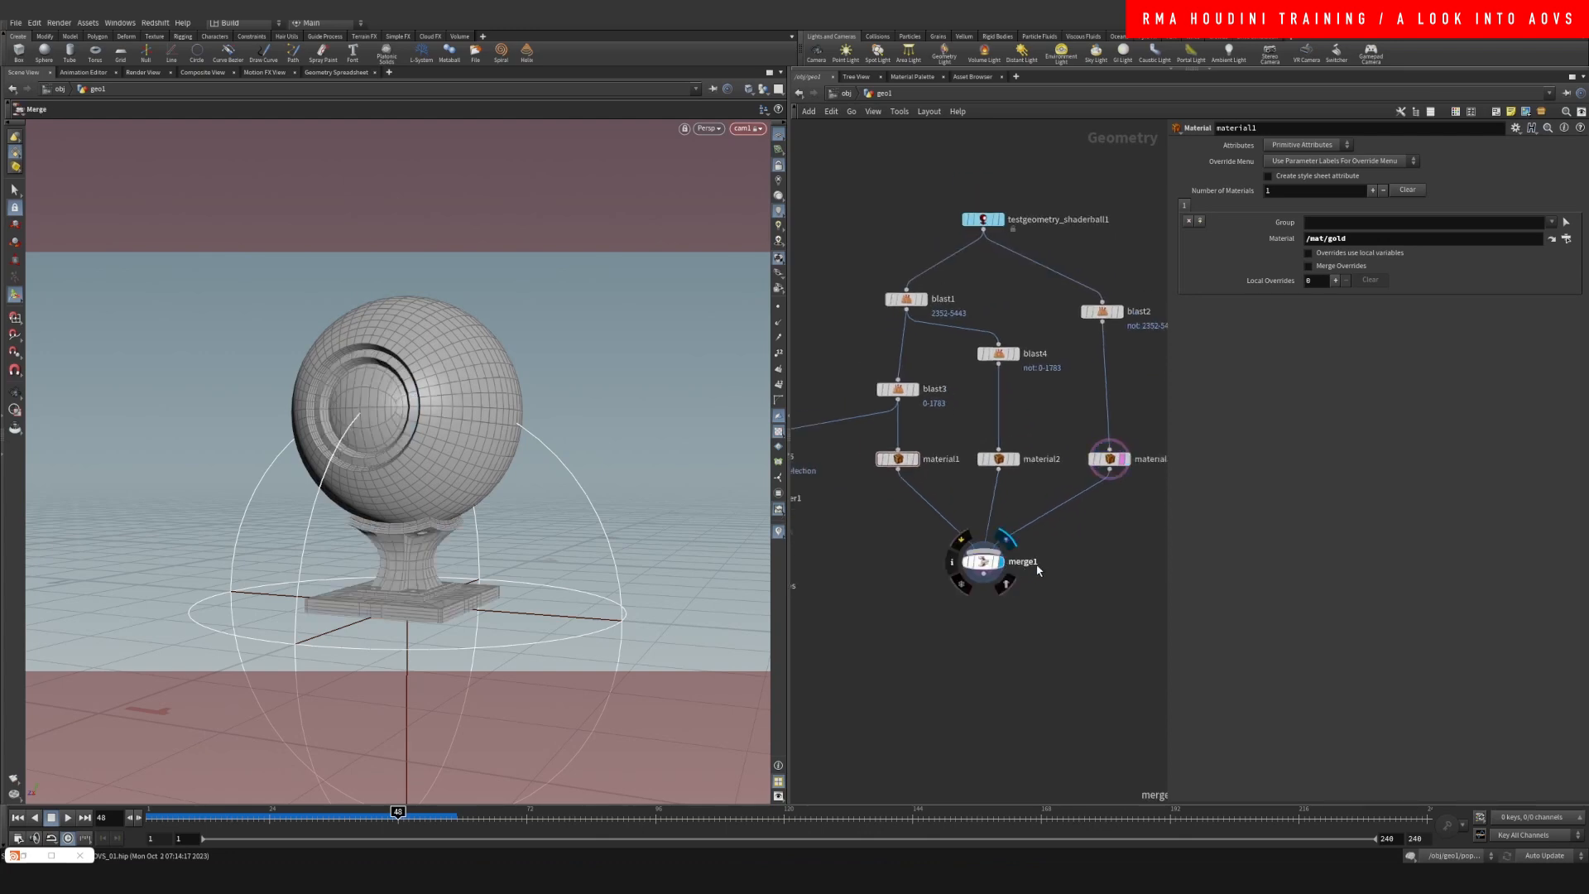
click(1004, 541)
drag(988, 564, 988, 566)
Follow material3's assigned material into the material network and examine the StandardMaterial4 shader settings of the particles material.
click(909, 457)
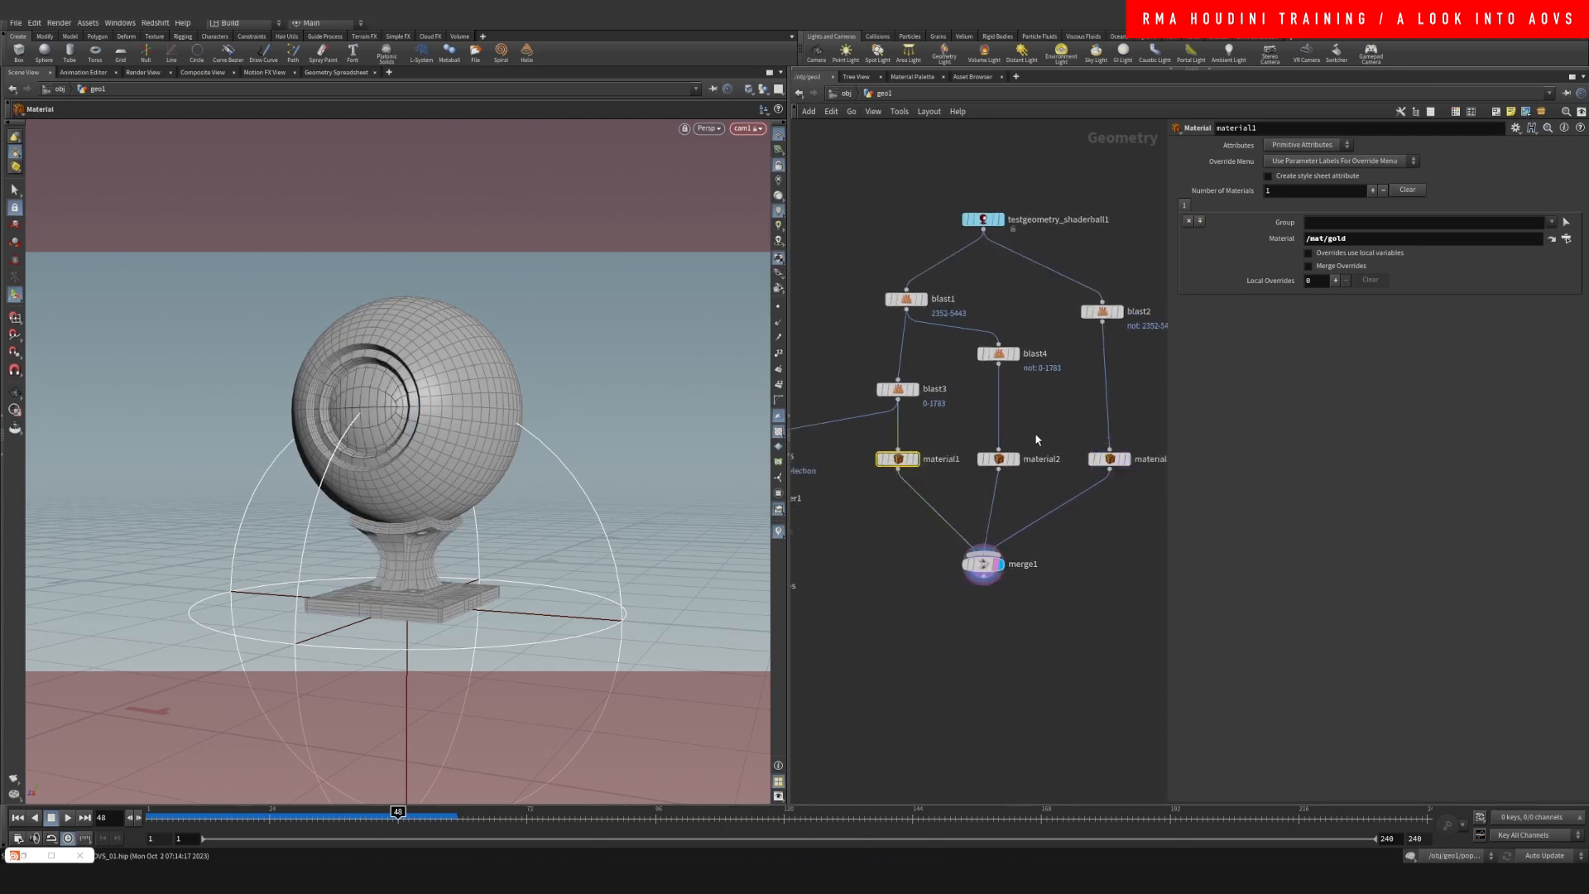
click(1110, 459)
click(1552, 238)
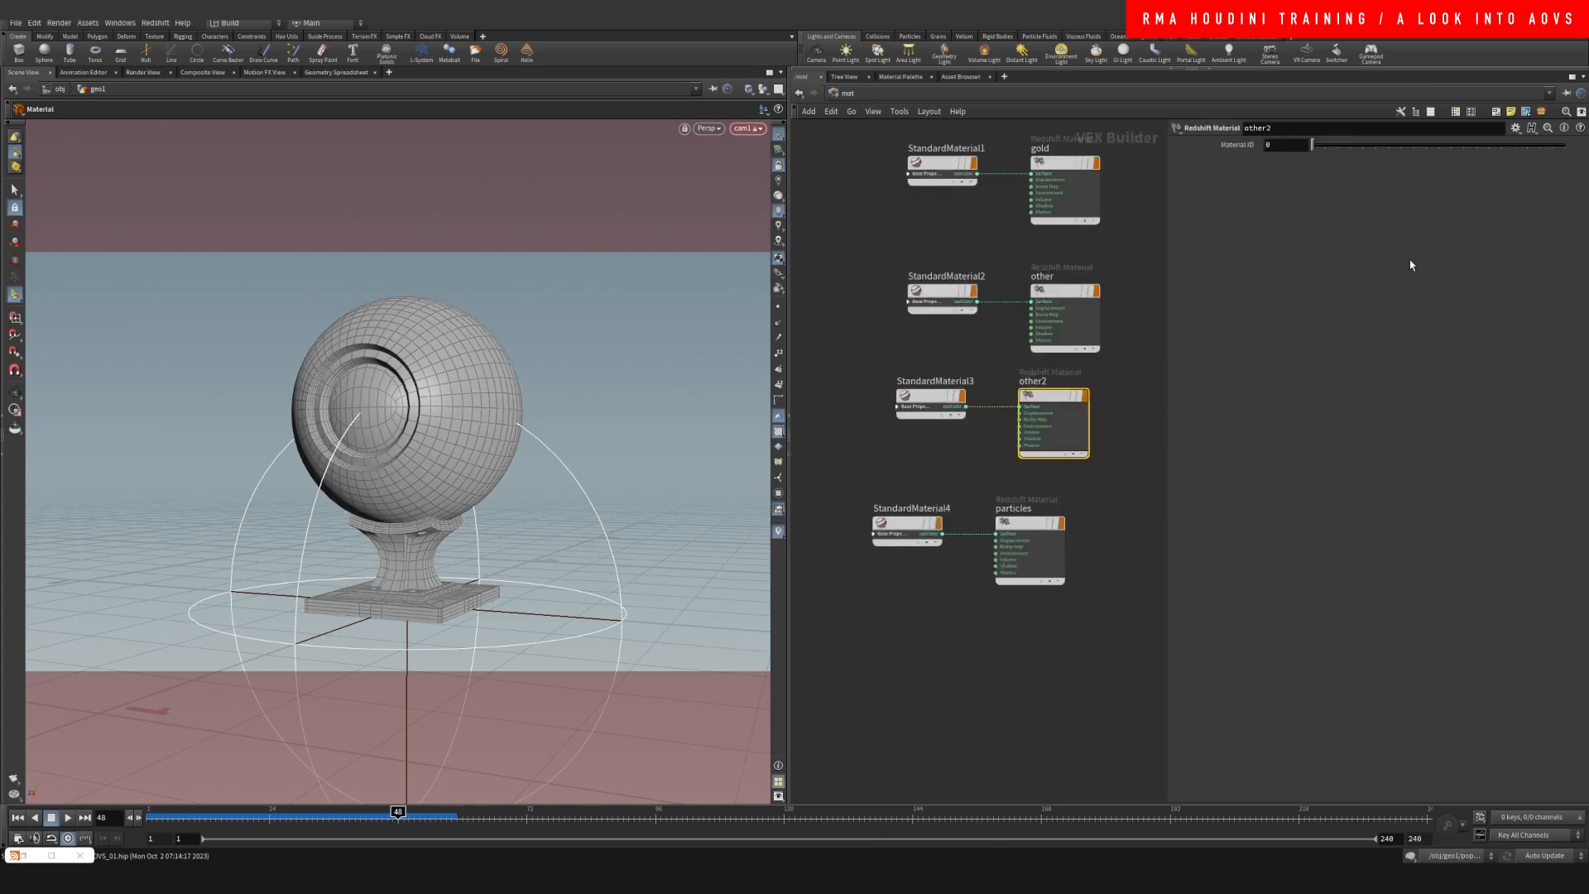
middle_drag(999, 338, 942, 436)
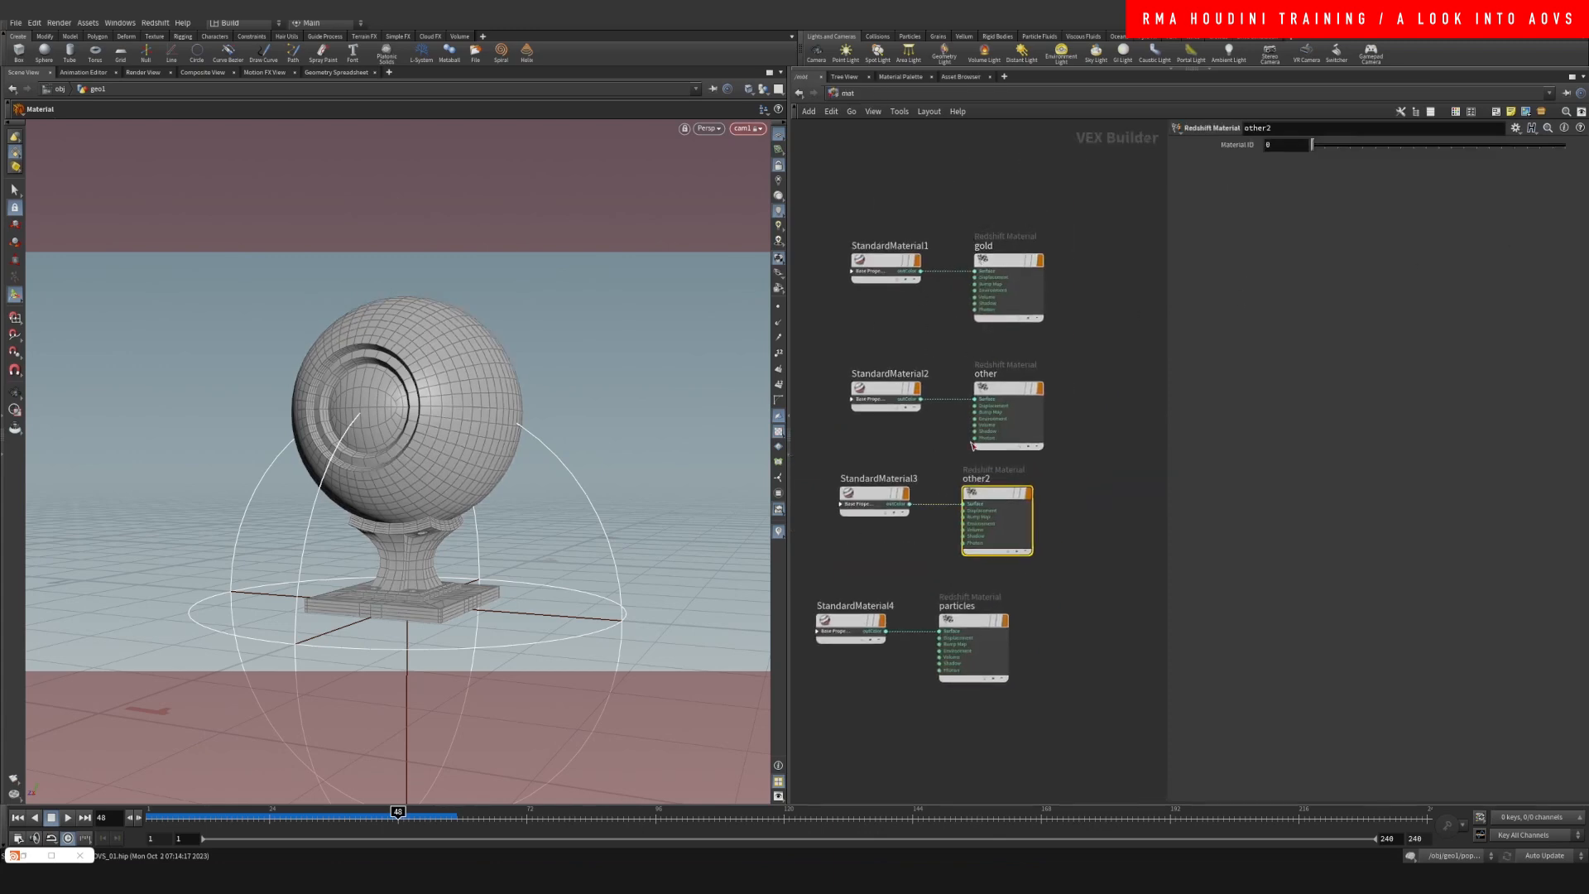
click(851, 625)
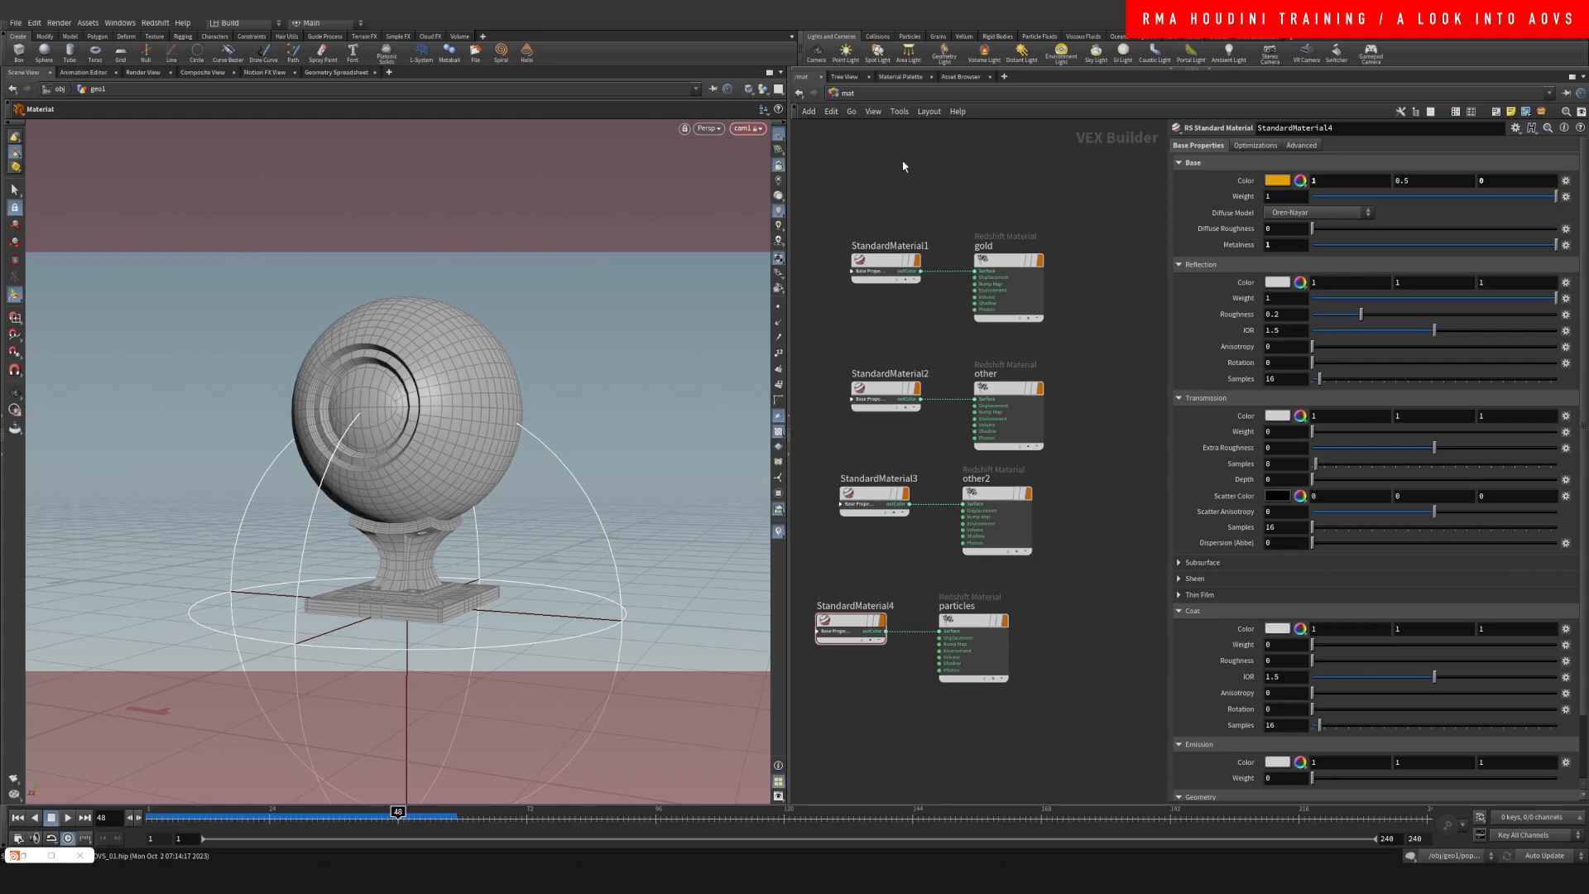
Switch to the output network and remove the reflection AOV from Redshift_ROP1.
click(836, 93)
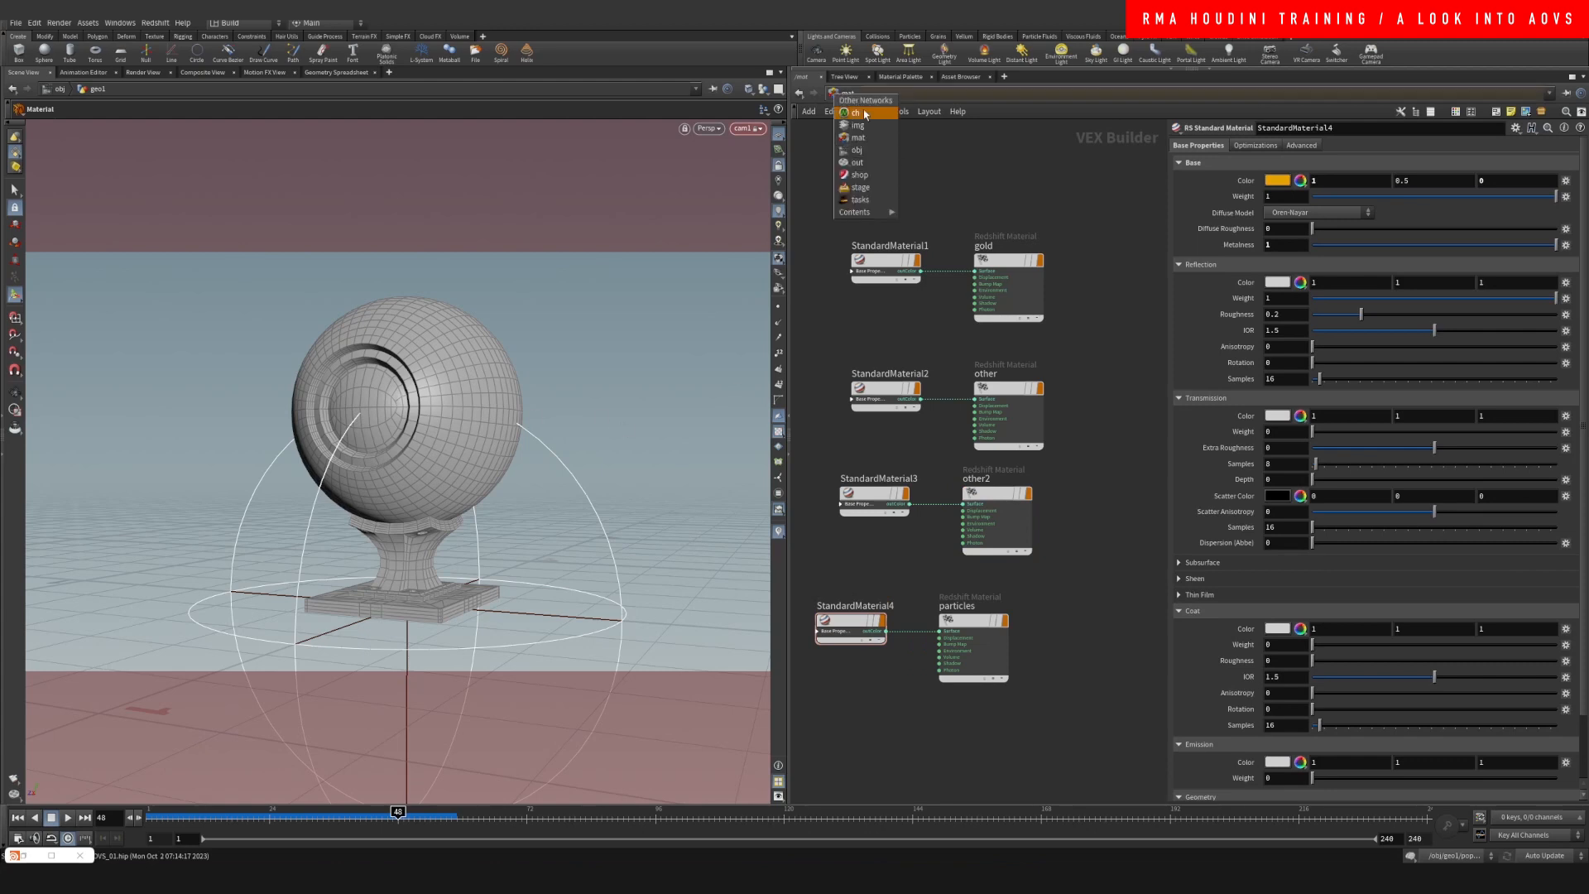
click(862, 162)
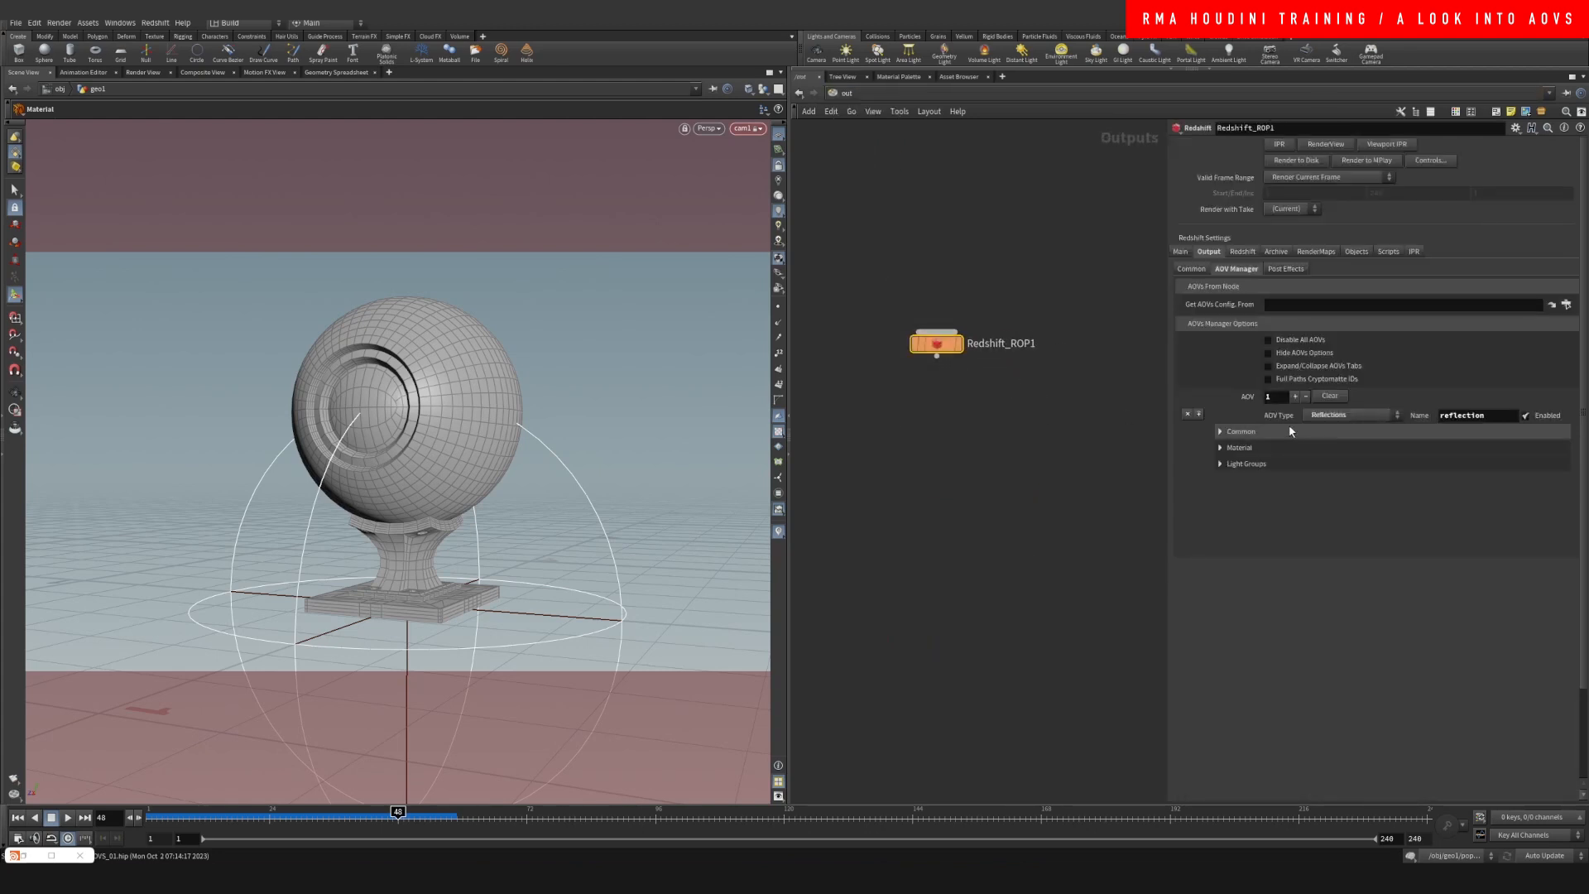
click(1187, 414)
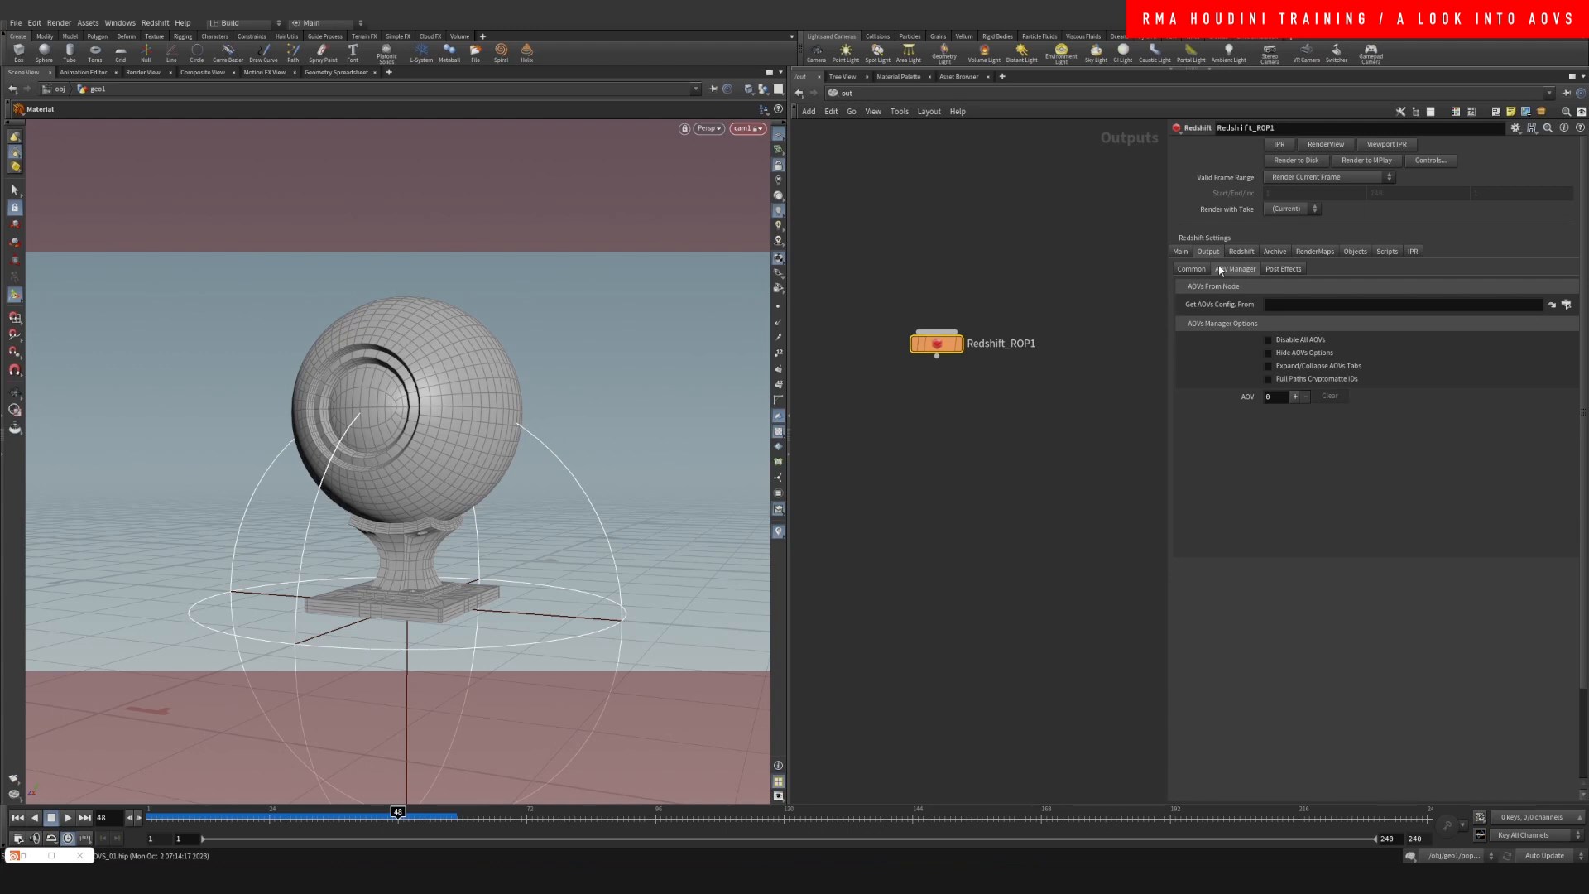
Review the main, common output and AOV settings of Redshift_ROP1.
click(1181, 251)
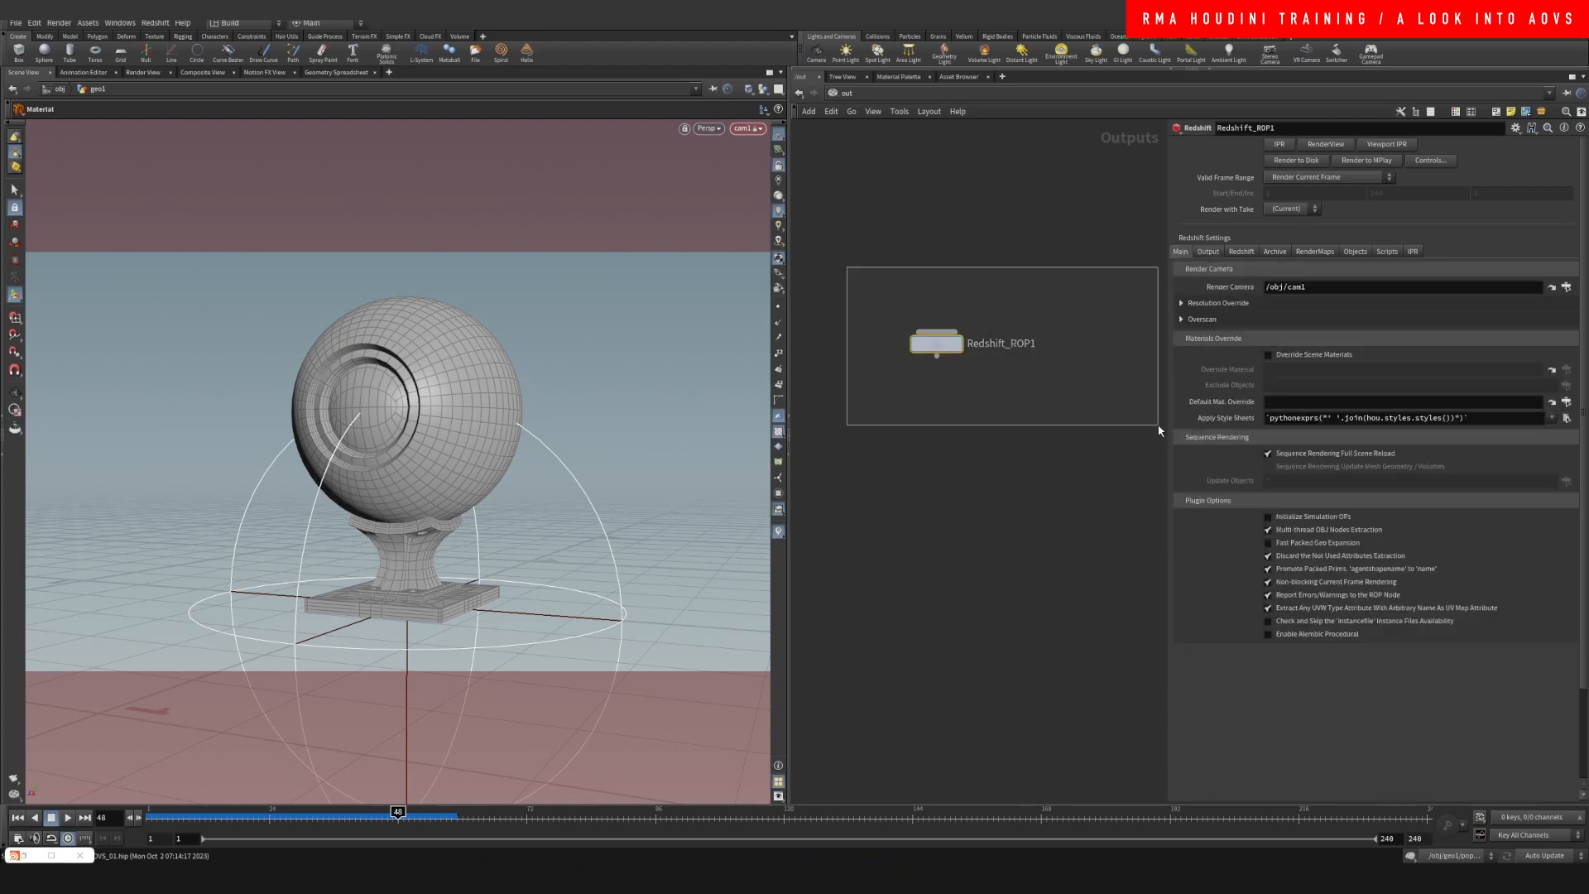
click(1210, 252)
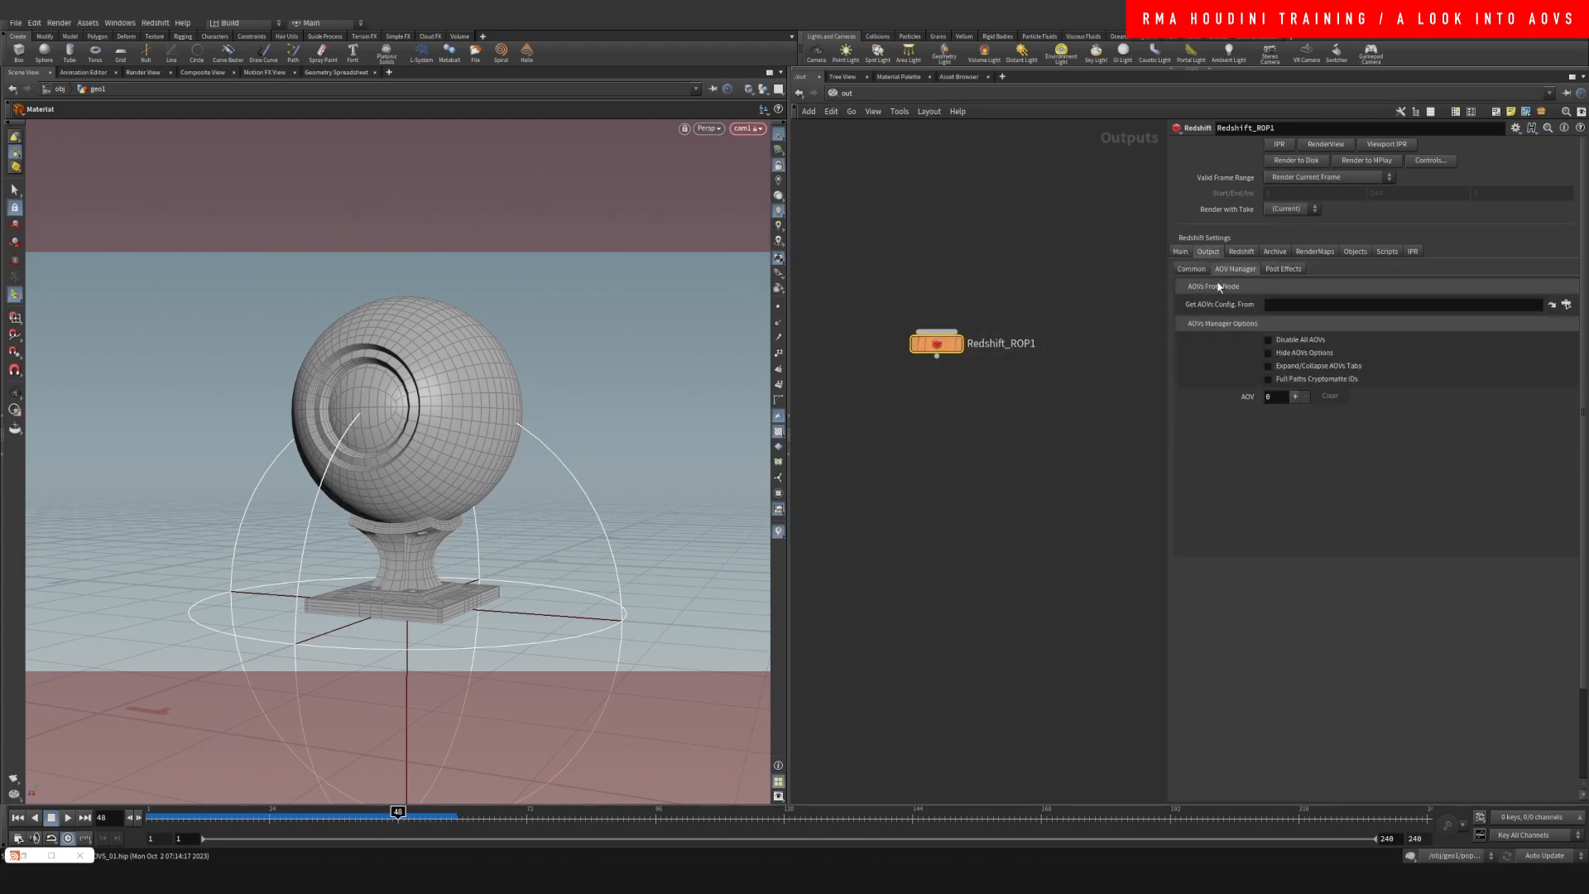
click(1192, 270)
click(1236, 270)
Bring up the Redshift Render View, switch to the object network and start an interactive render through cam1.
click(25, 855)
drag(686, 144, 659, 169)
click(919, 94)
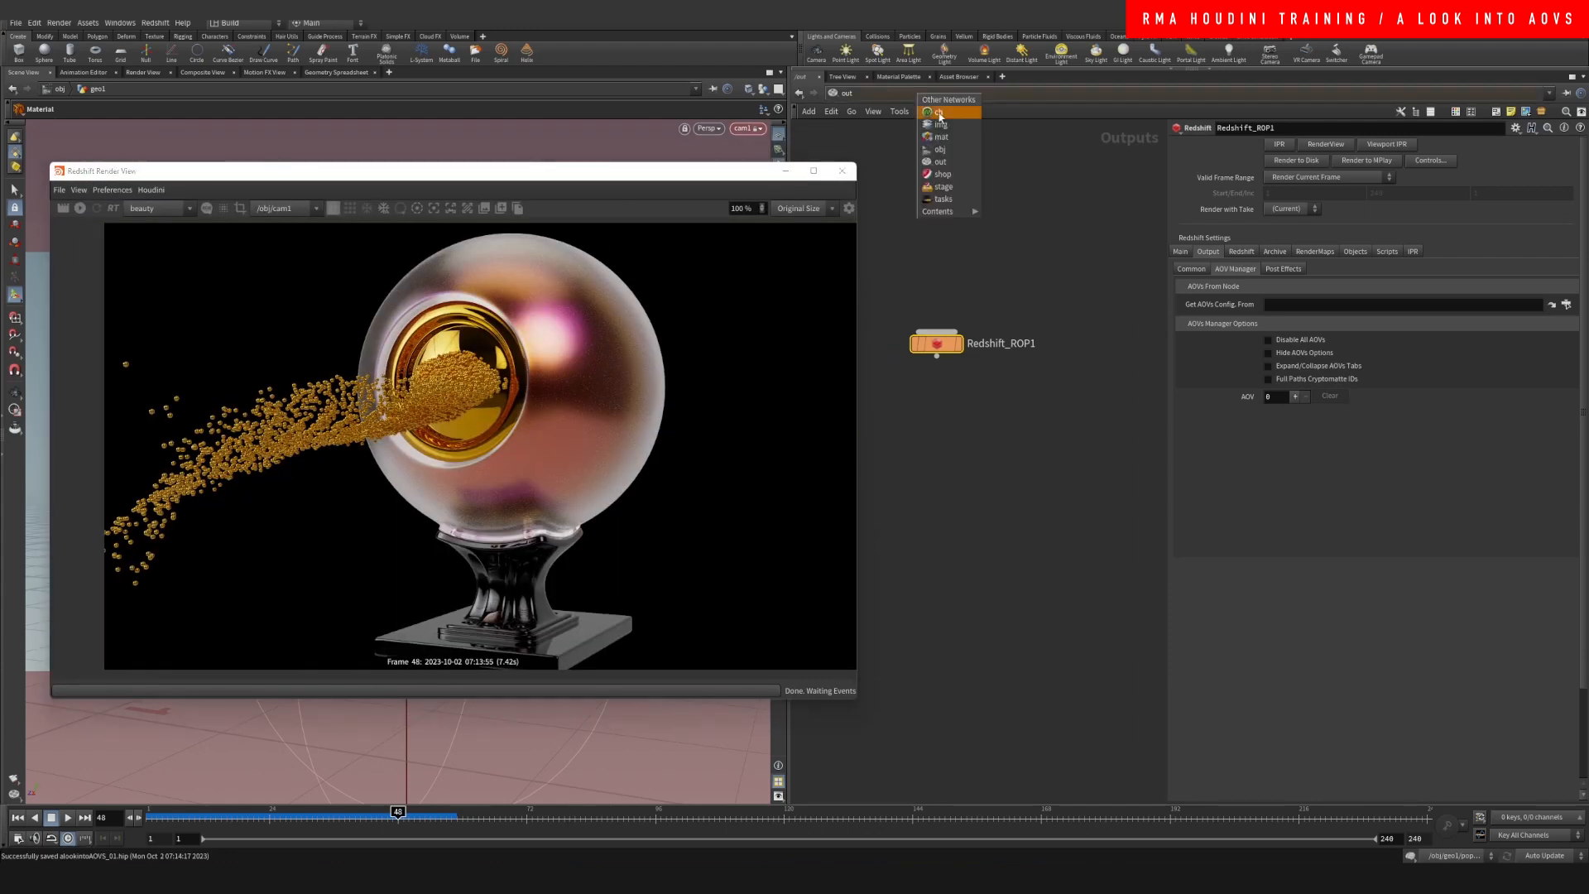
click(942, 149)
click(1041, 374)
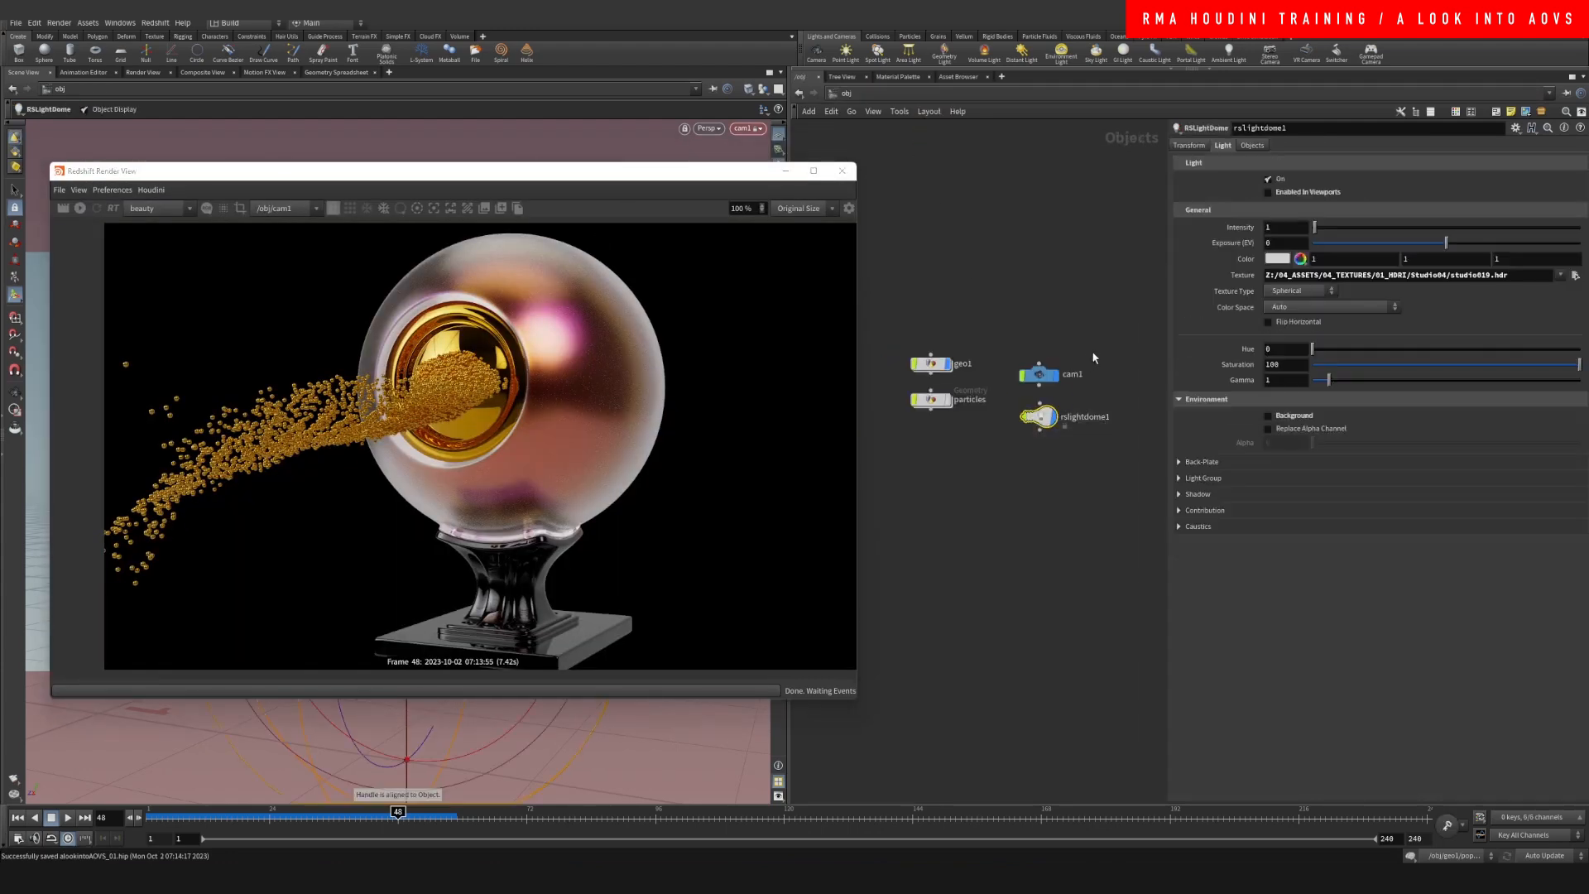
click(80, 208)
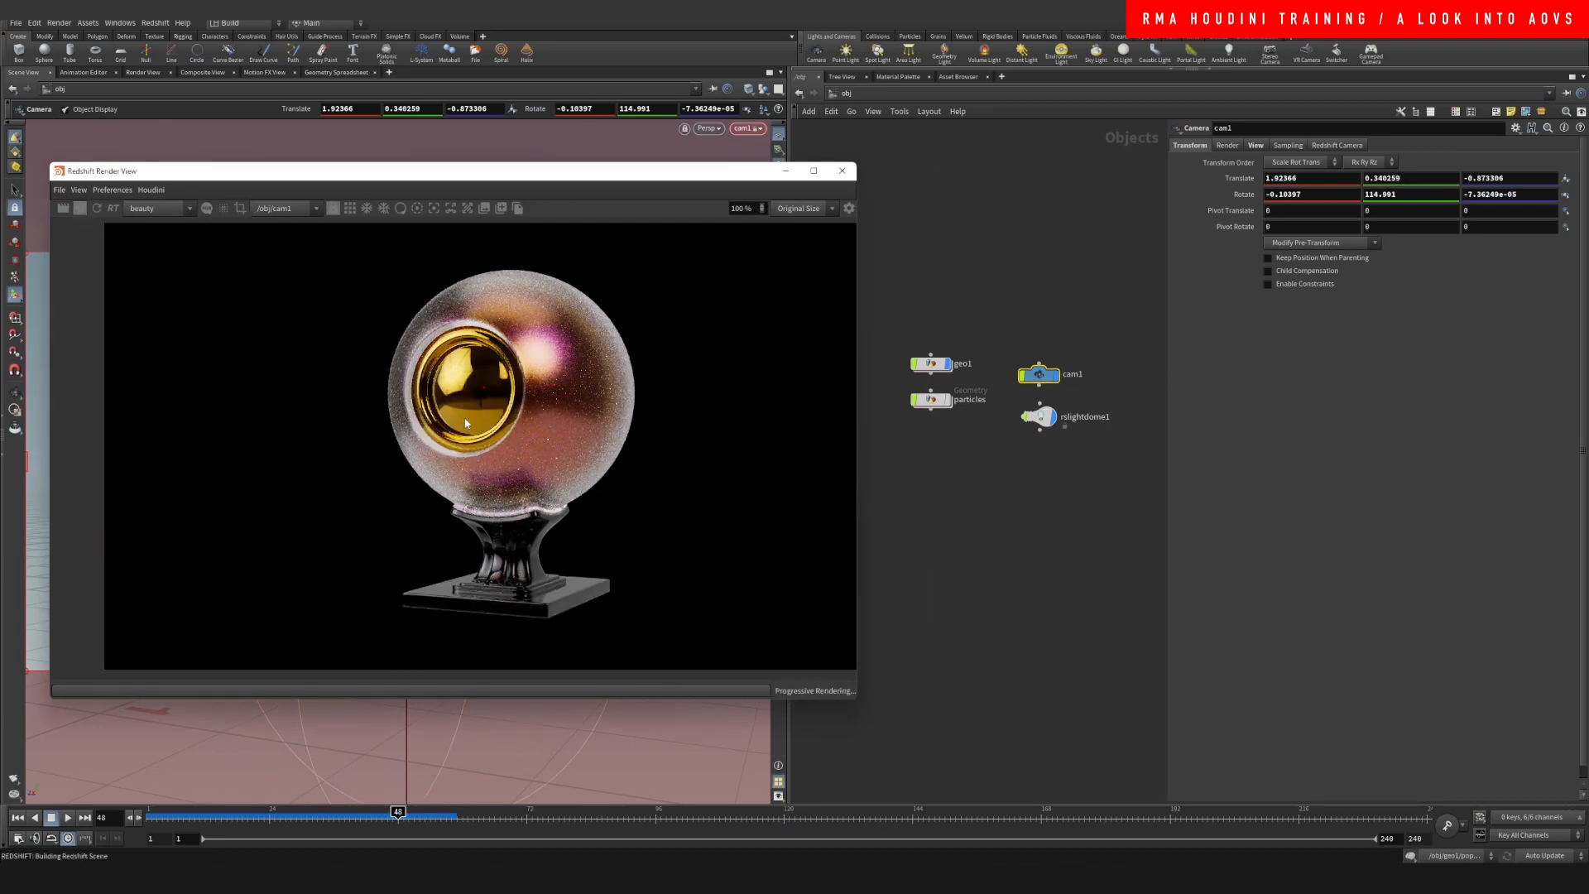
middle_drag(610, 384, 582, 396)
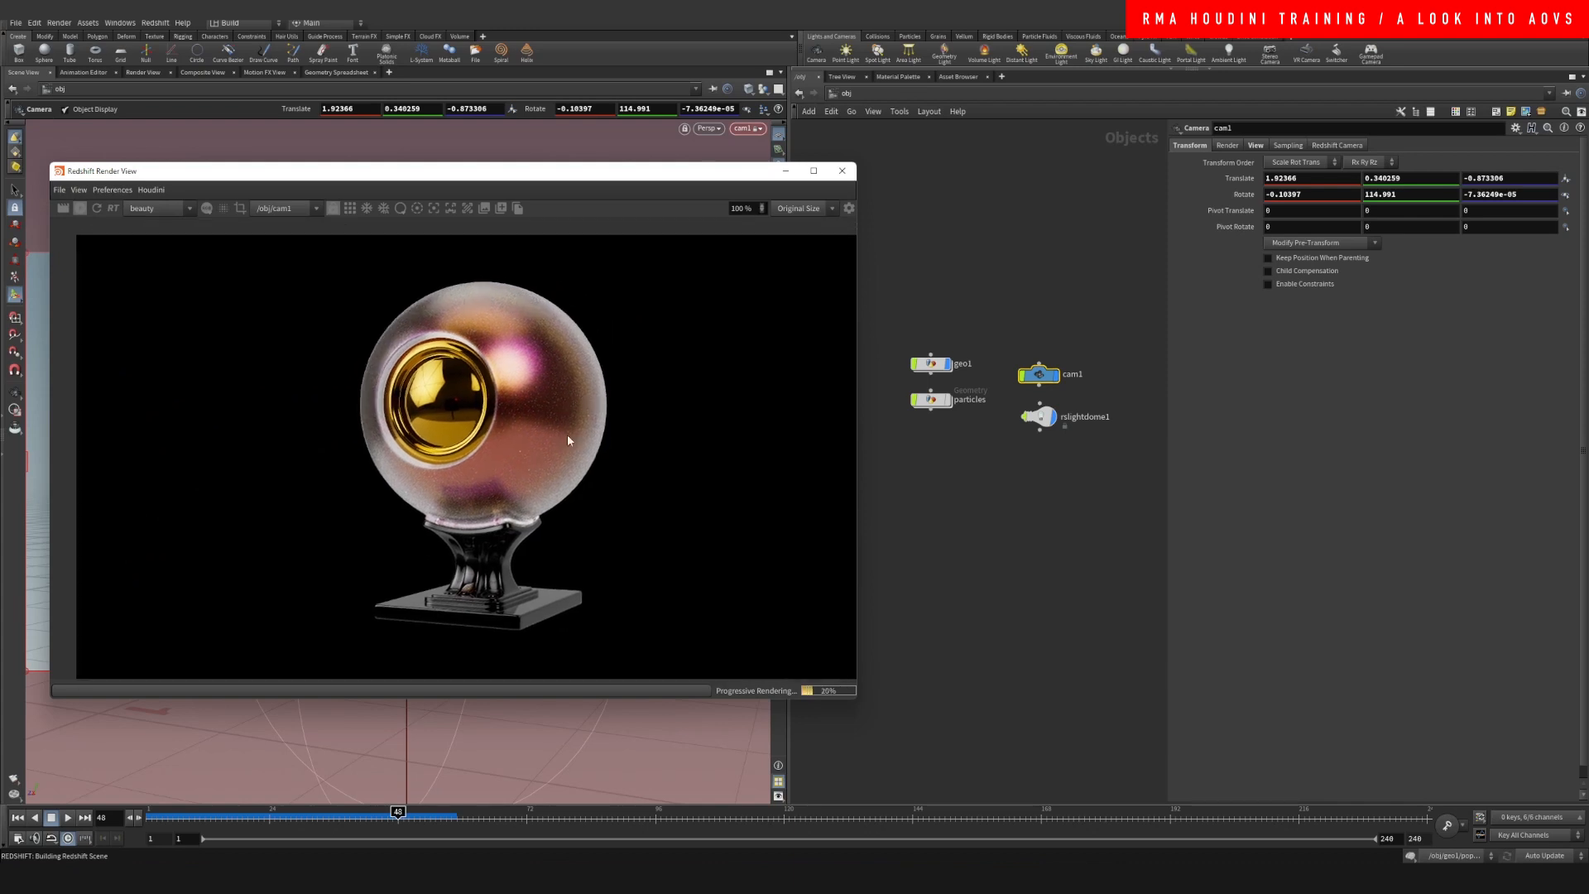
Open the material network and move the particles material nodes further down, away from the other materials.
click(973, 91)
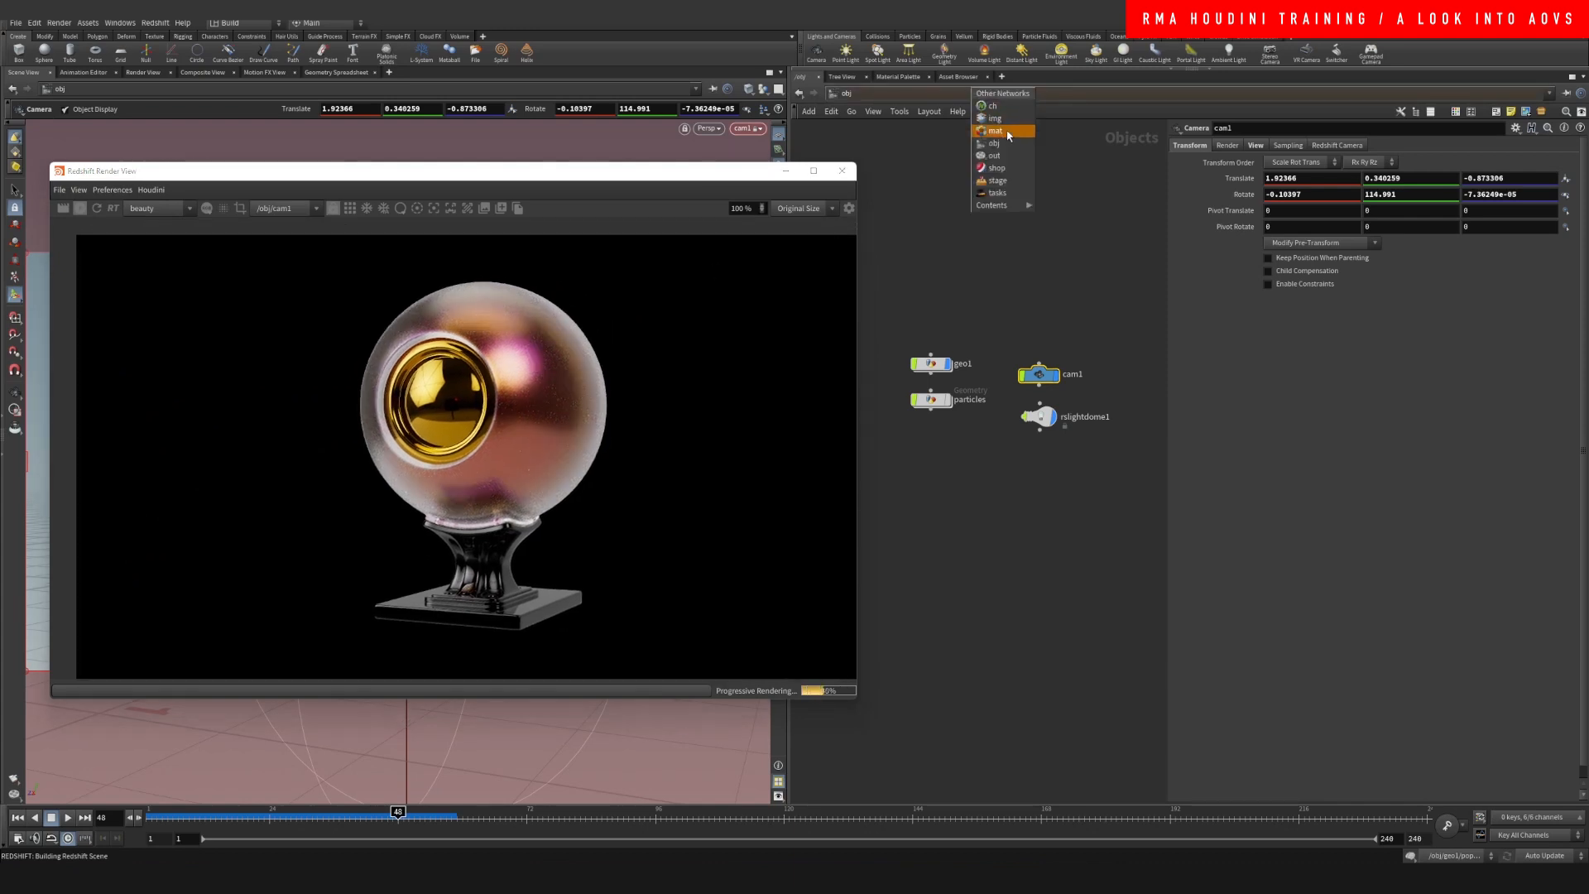
click(1008, 139)
drag(890, 563, 1019, 778)
Set the metalness of StandardMaterial1, the gold shader, to 0.
click(933, 325)
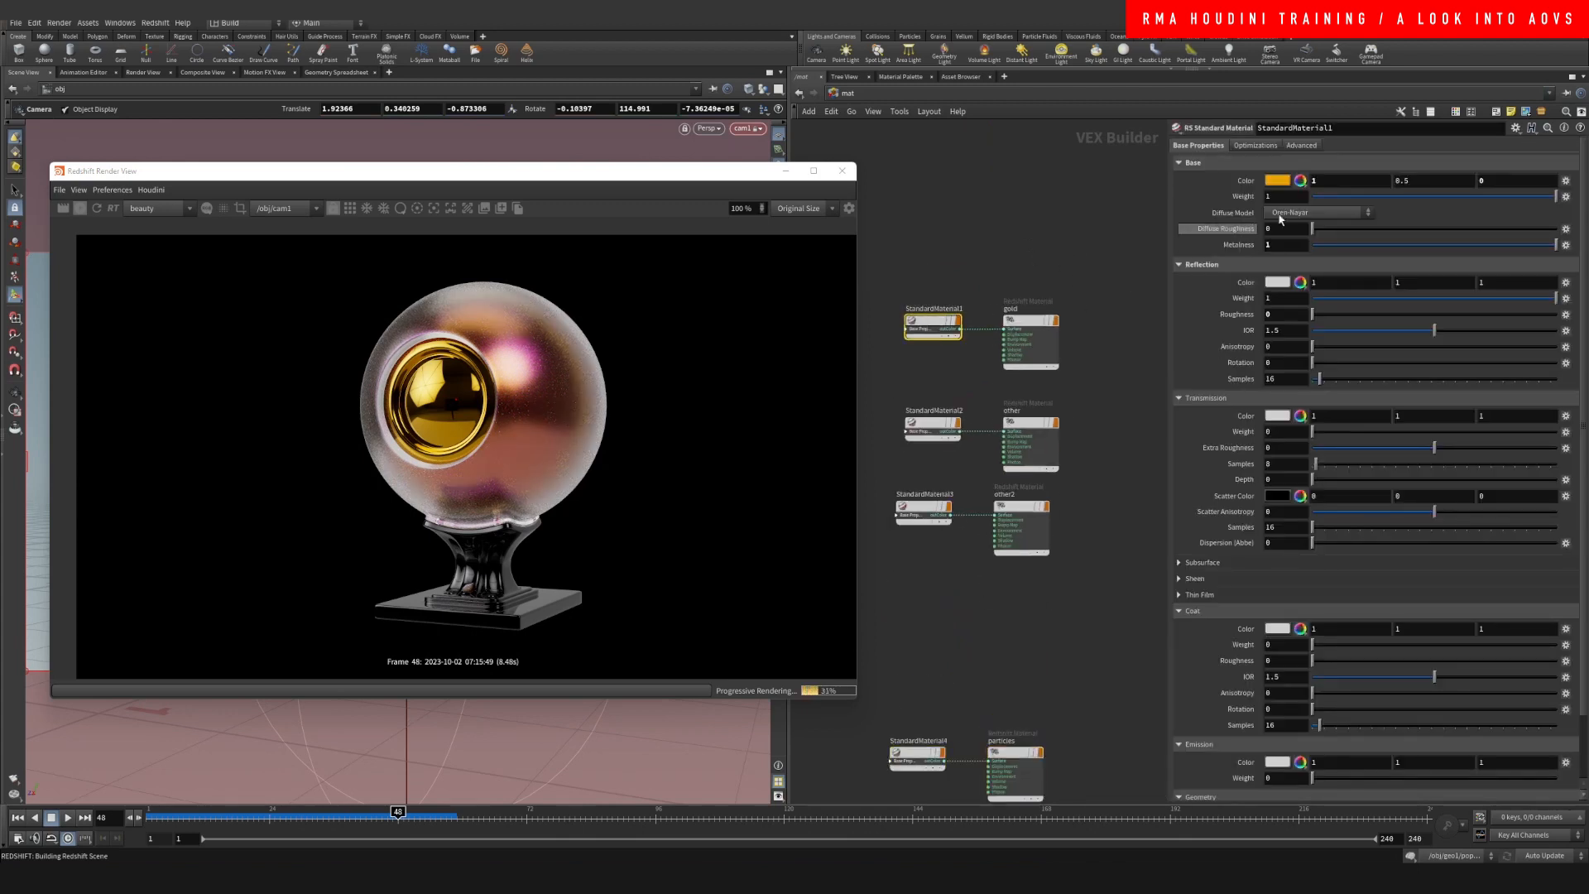
drag(1368, 247, 1347, 245)
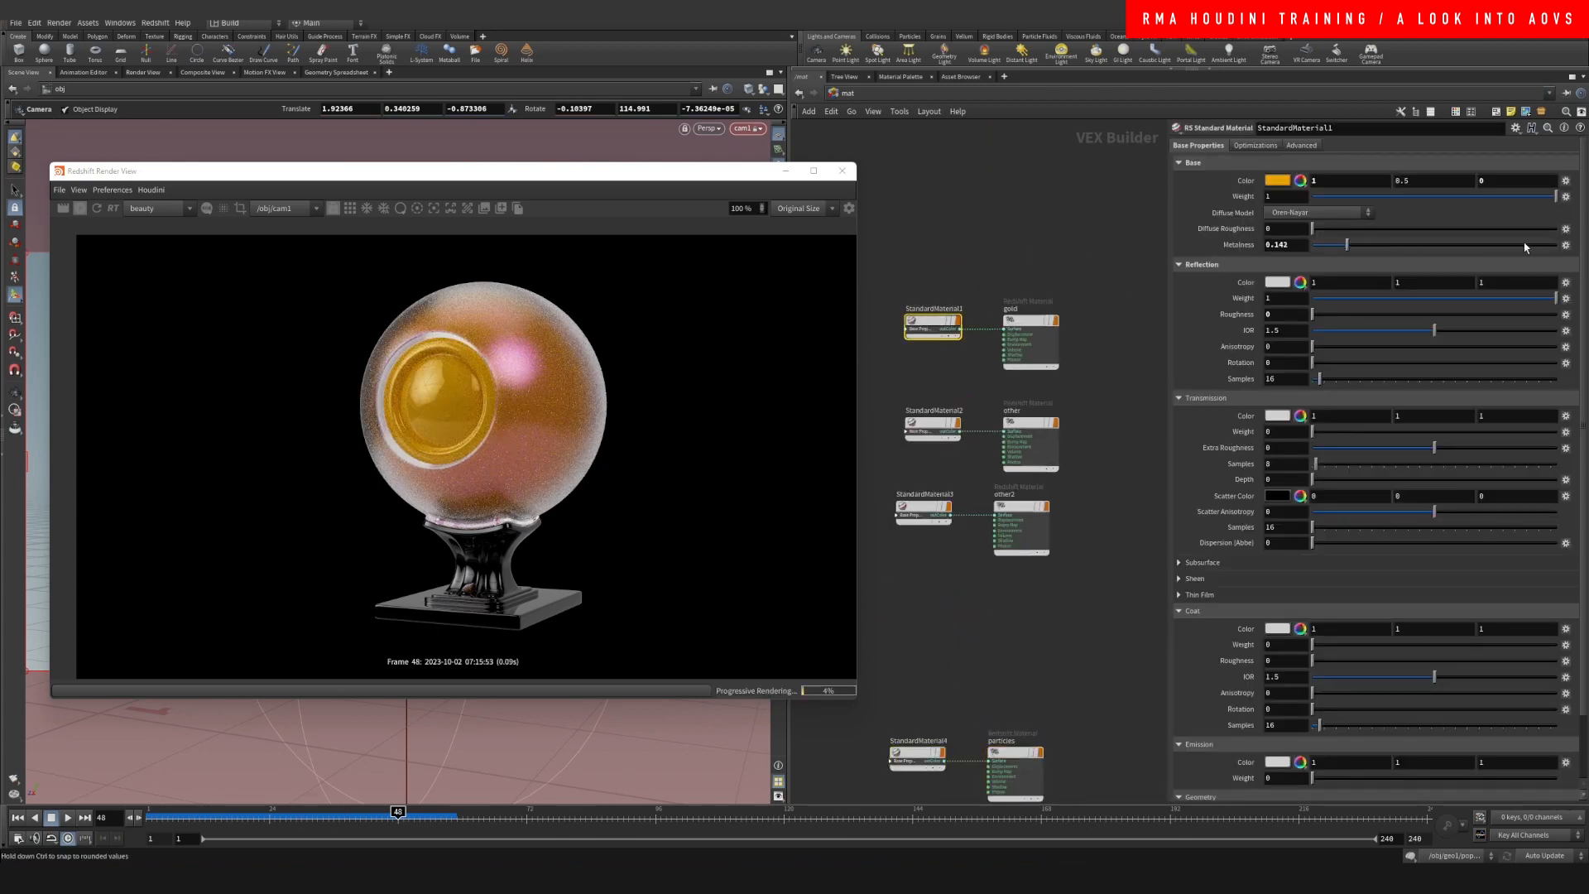
drag(1527, 246, 1291, 249)
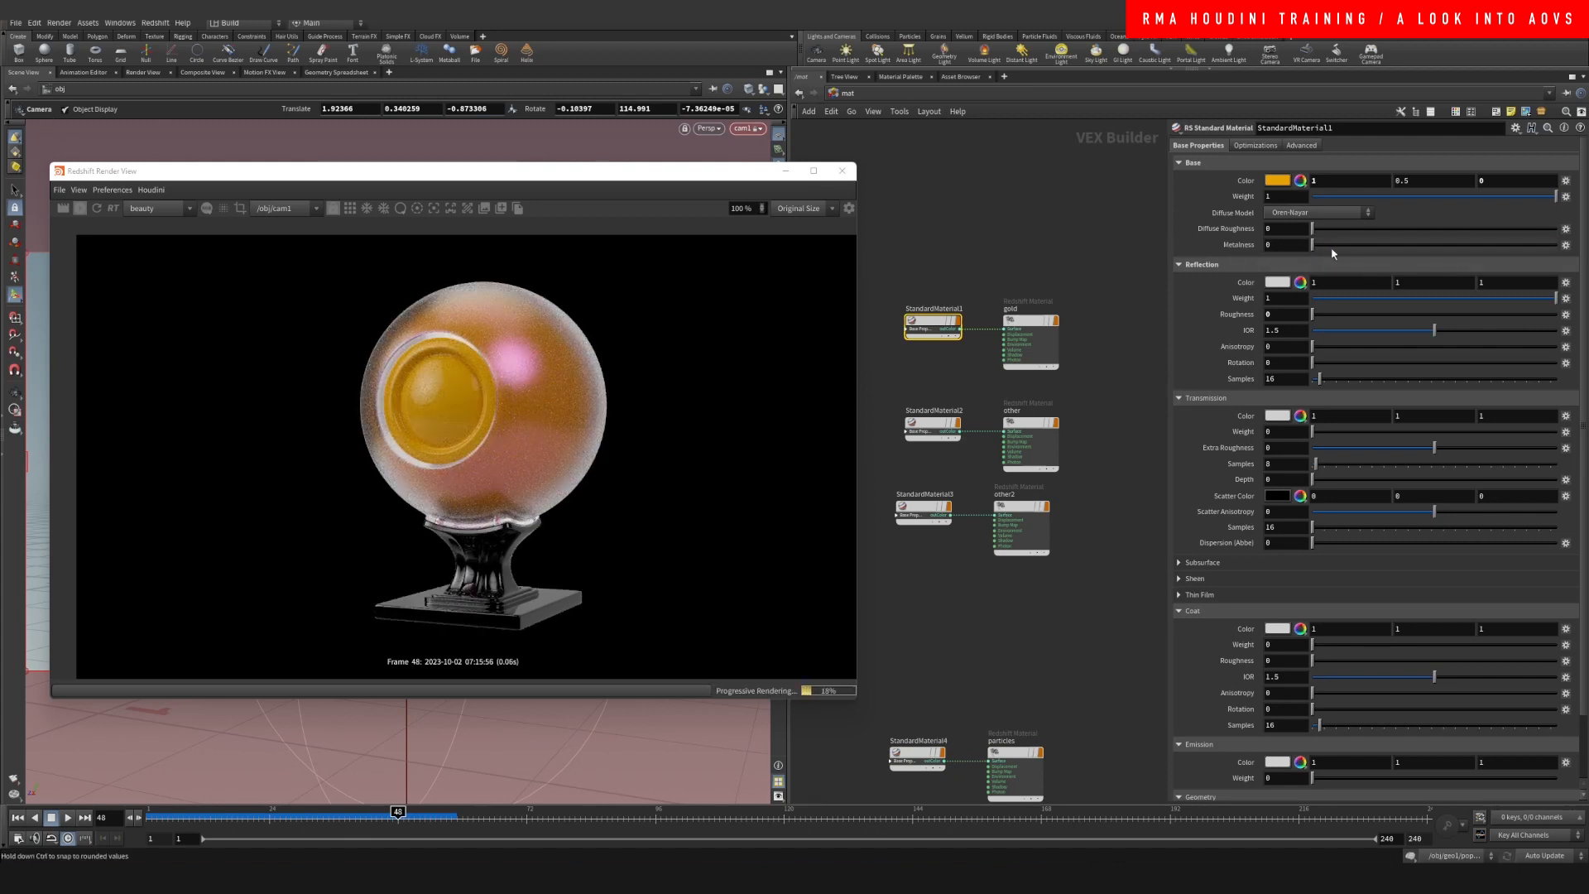
Set the base color of StandardMaterial2 to magenta with RGB values 1, 0, 1.
click(922, 424)
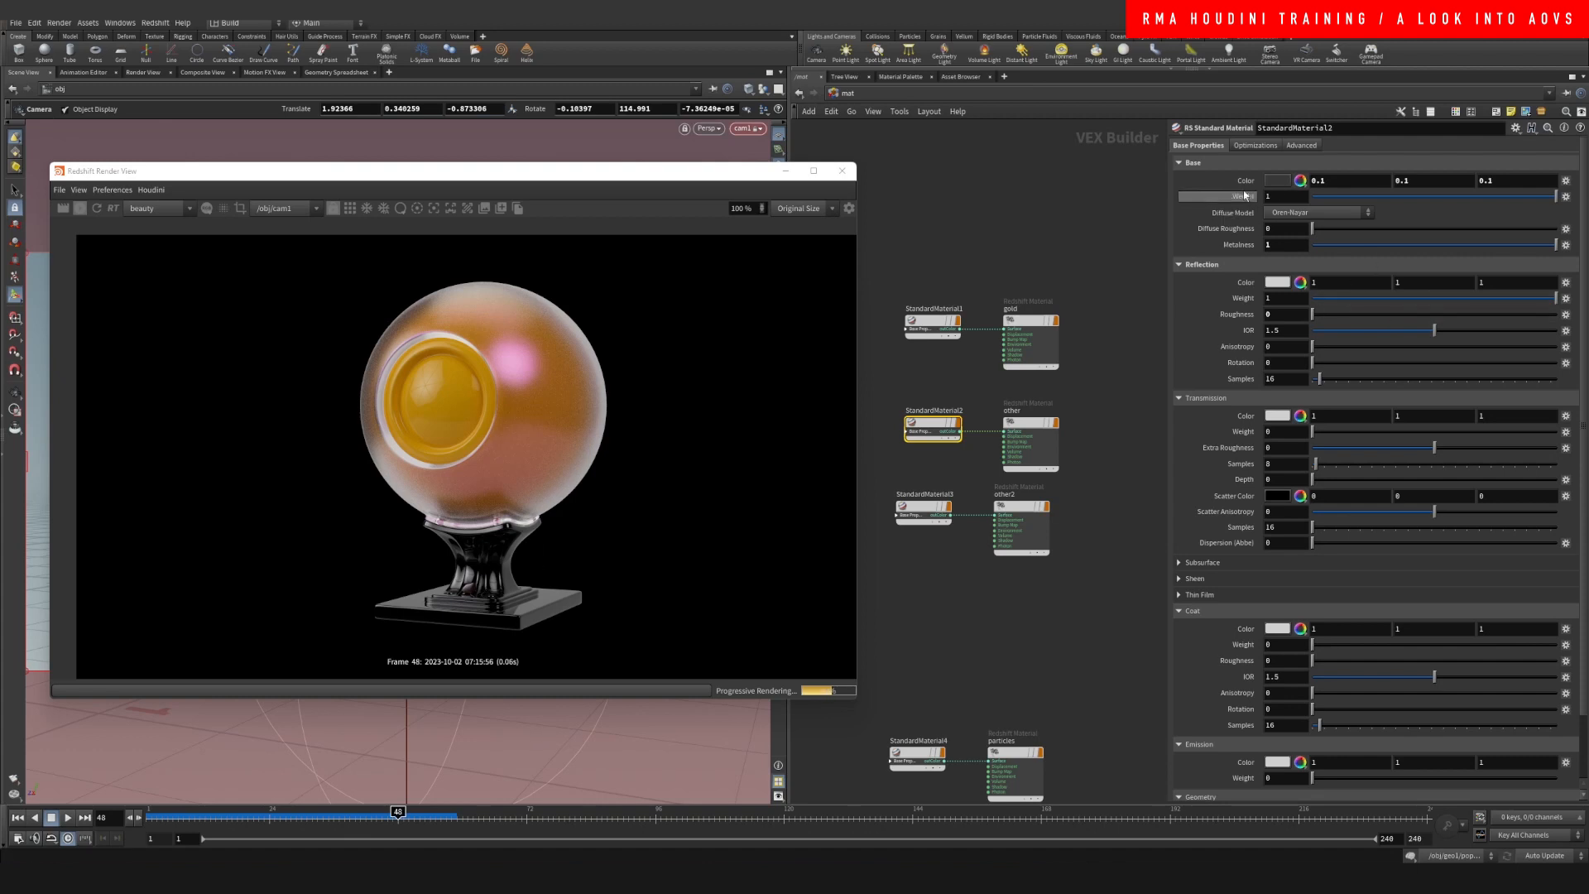
click(1286, 182)
click(1372, 97)
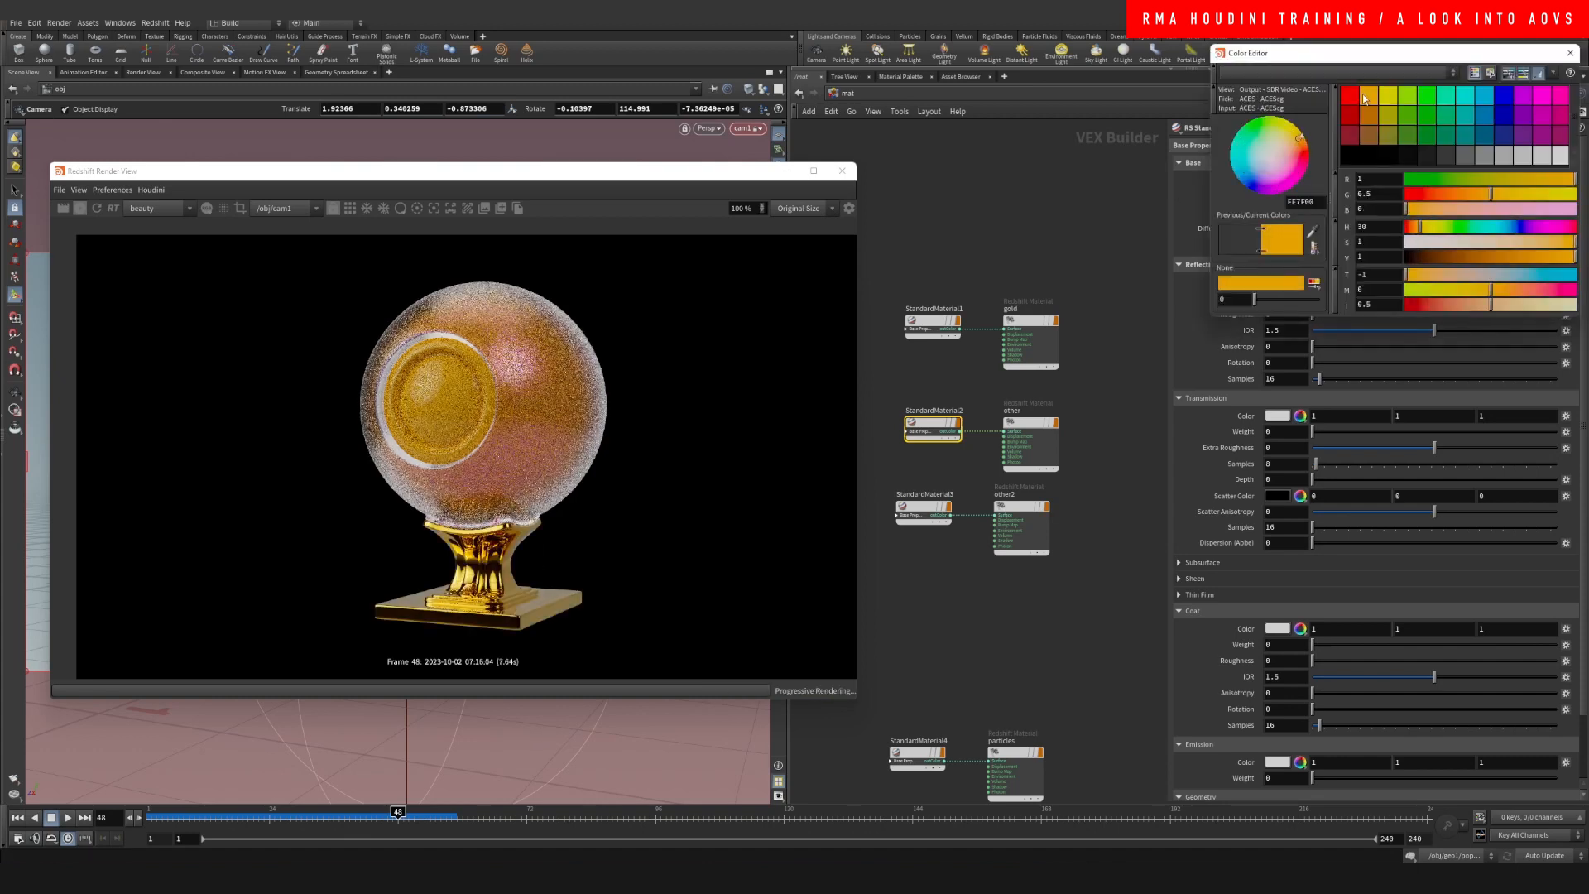
click(1427, 95)
click(1466, 99)
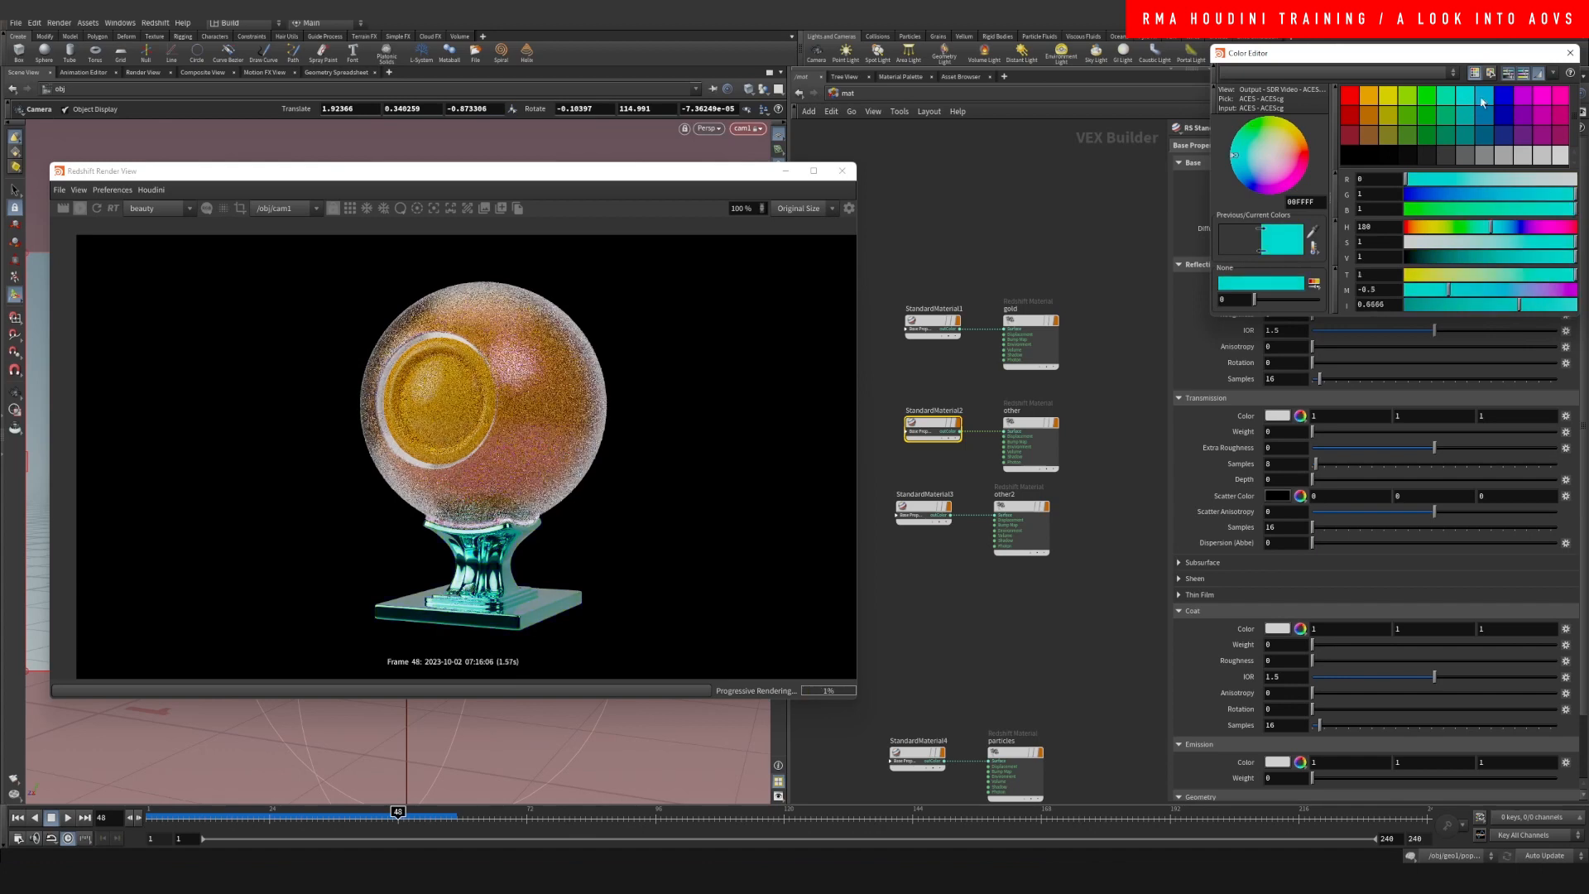
click(1484, 98)
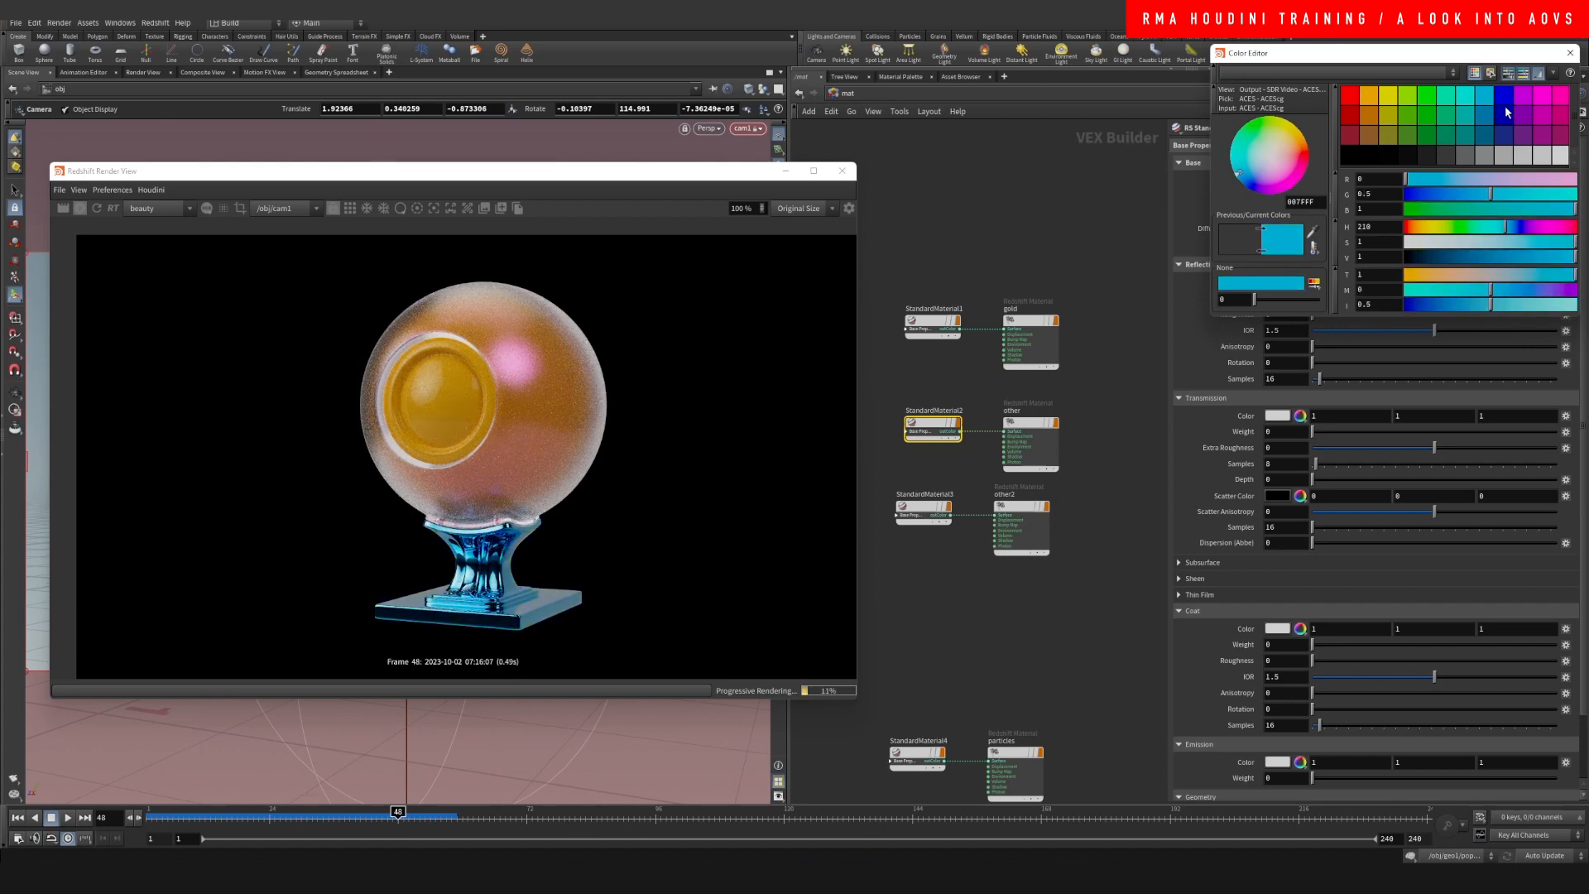
click(1523, 98)
click(1553, 100)
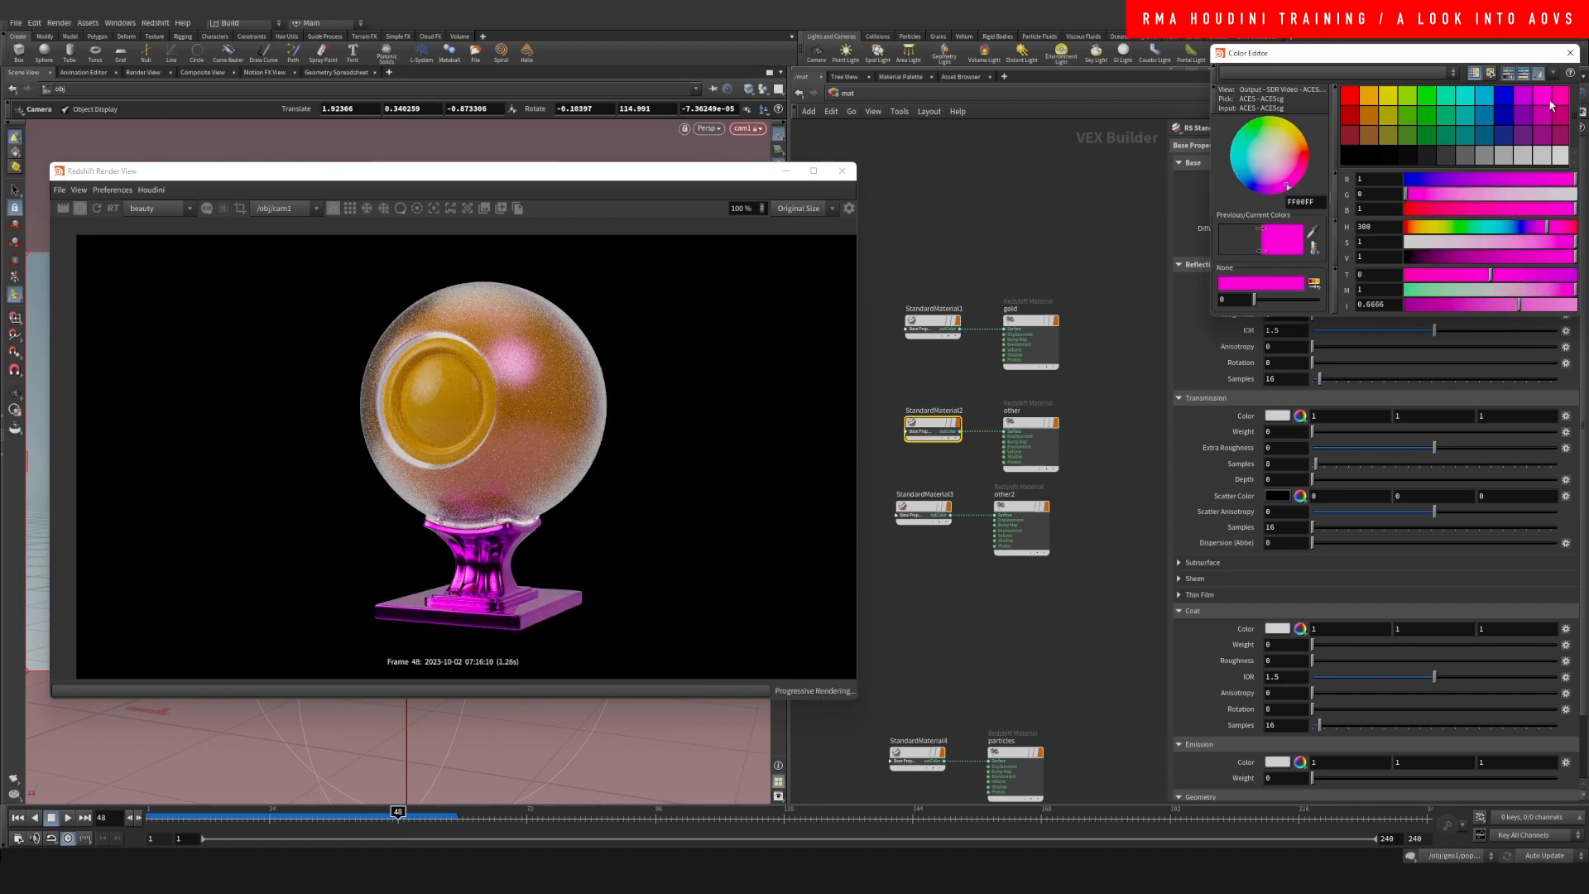
click(1570, 53)
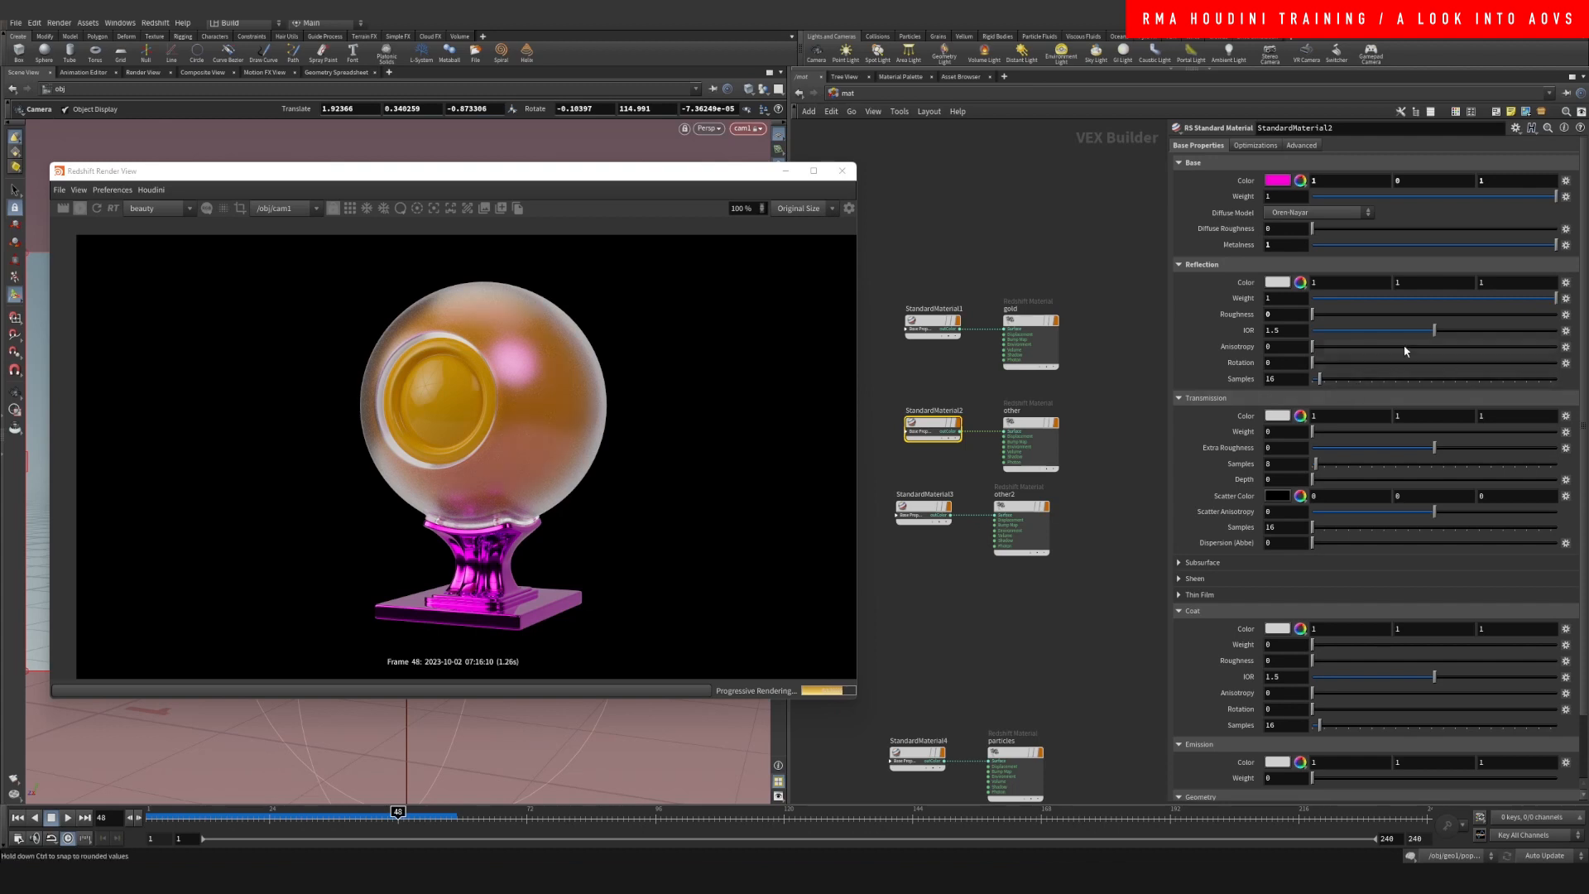
Set StandardMaterial2's coat weight to 1, transmission weight to 0.622 and metalness to 0.526.
click(1554, 645)
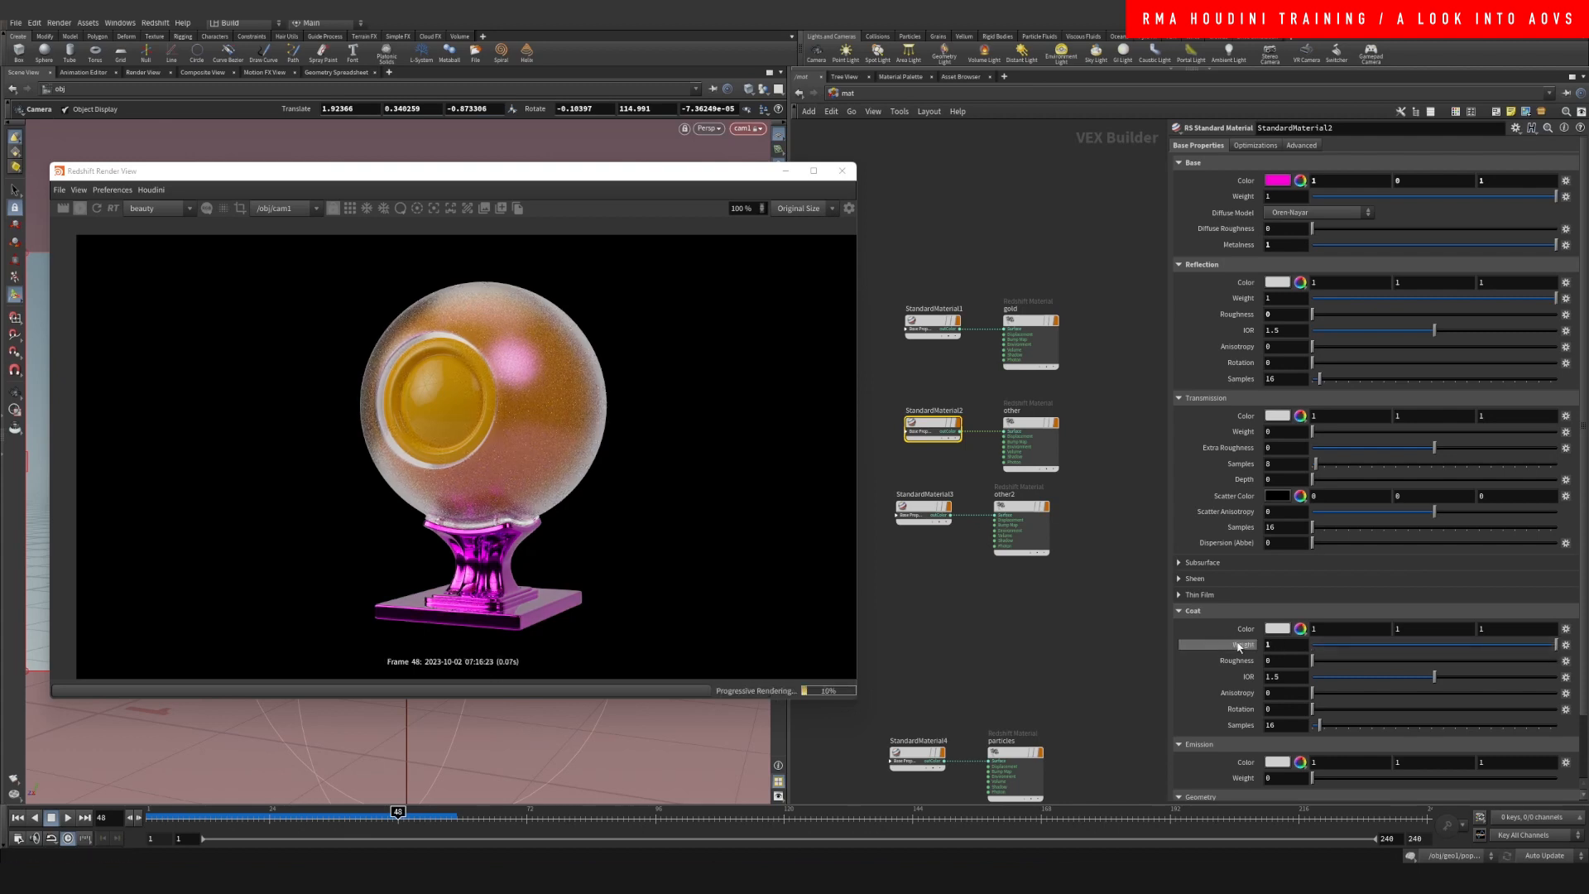
click(1190, 611)
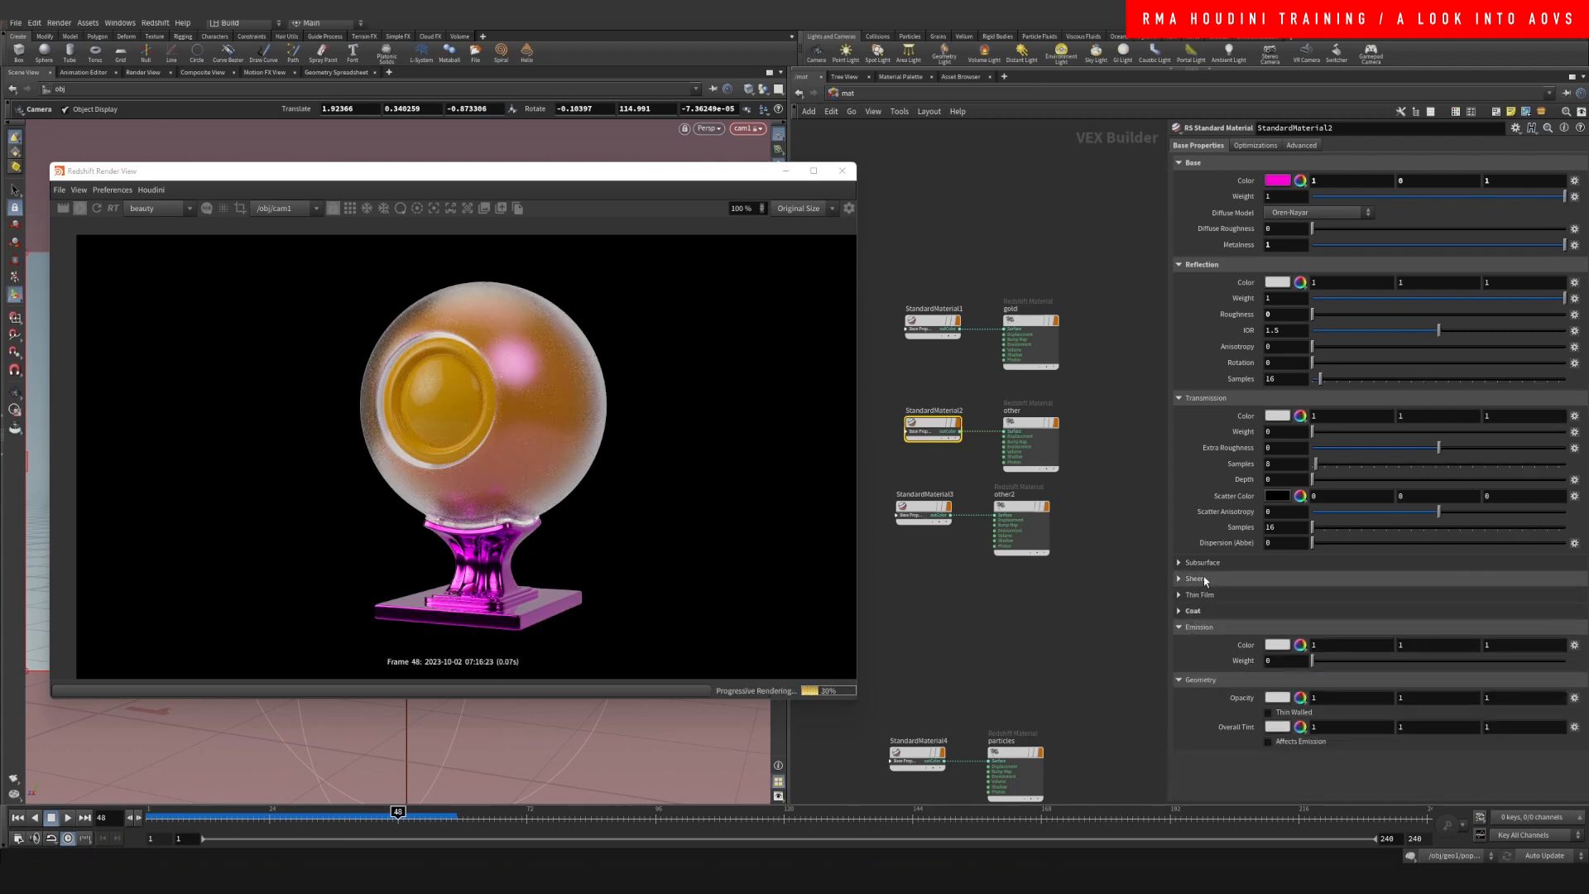
drag(1390, 439, 1470, 437)
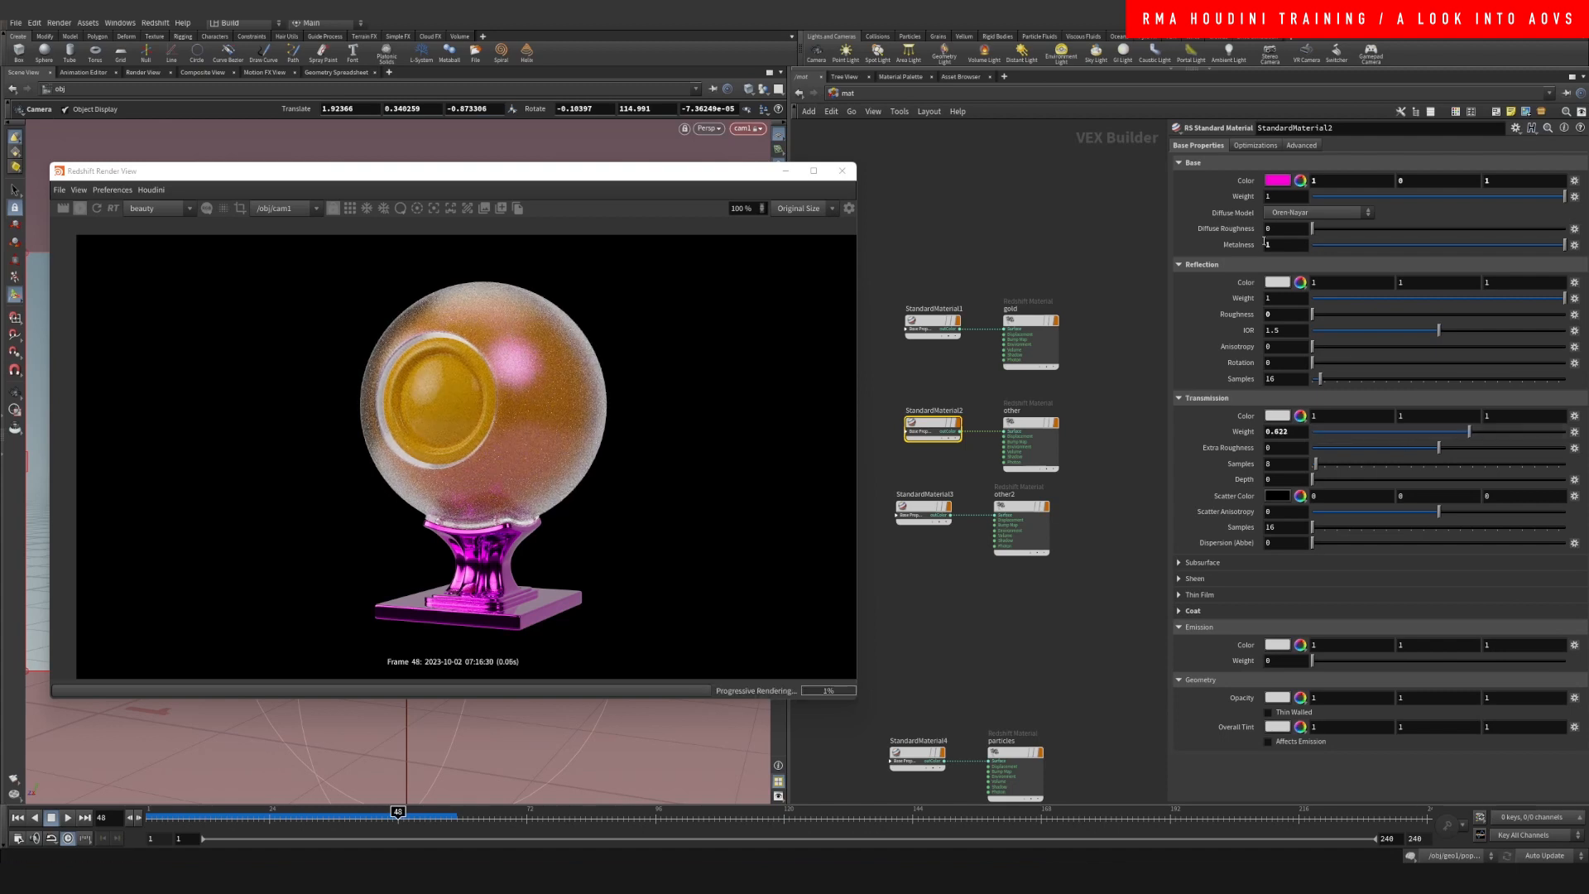
click(1446, 246)
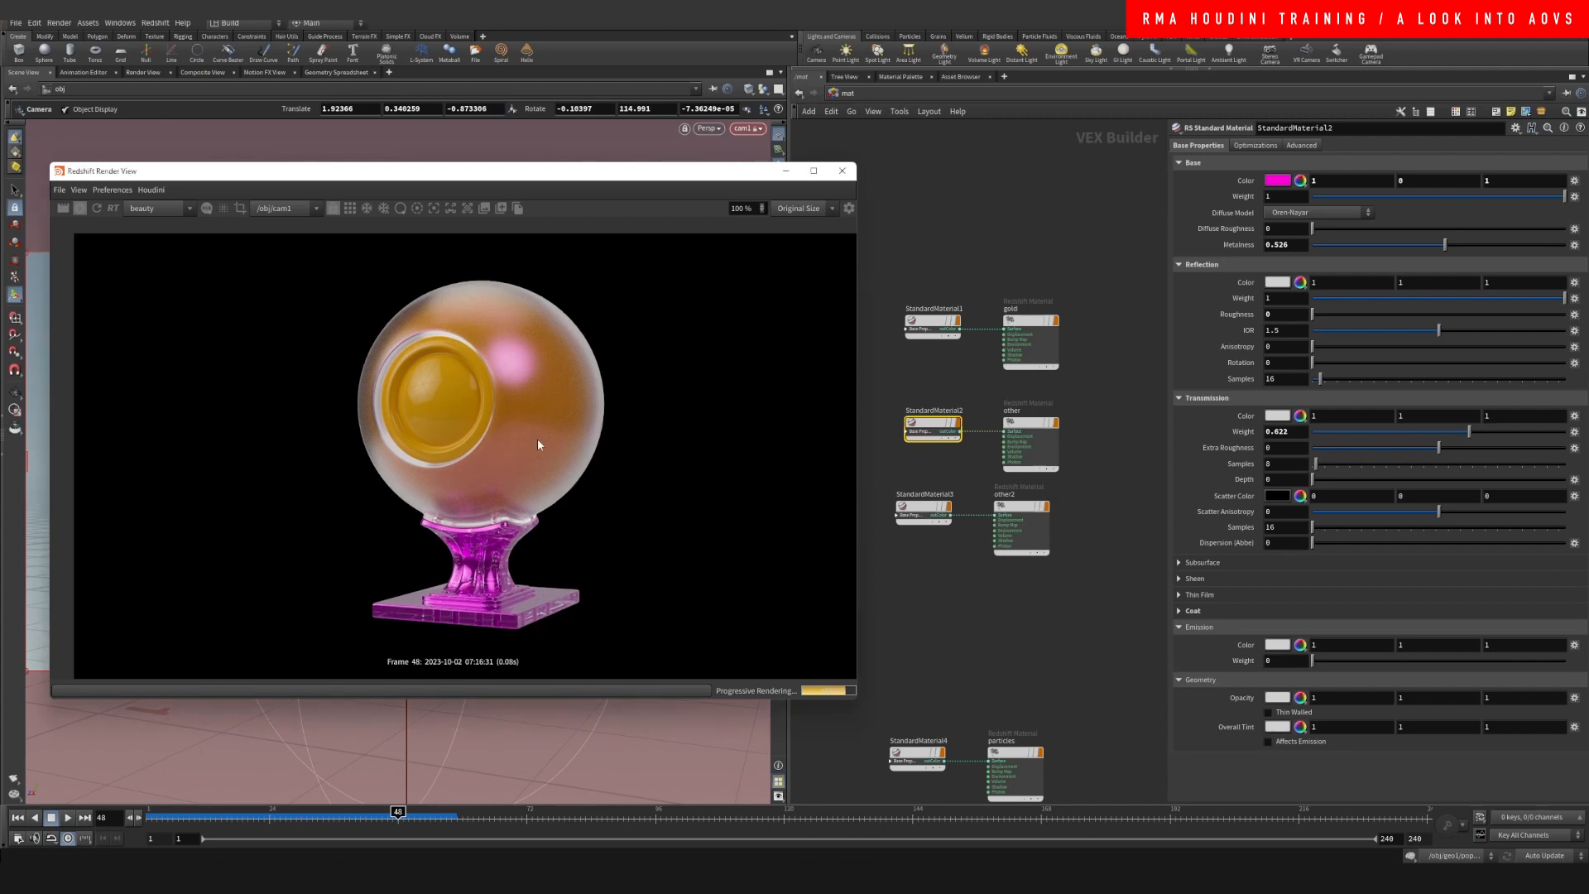
Bring up the settings of StandardMaterial3, then switch from the material network to the output network.
drag(951, 465, 897, 566)
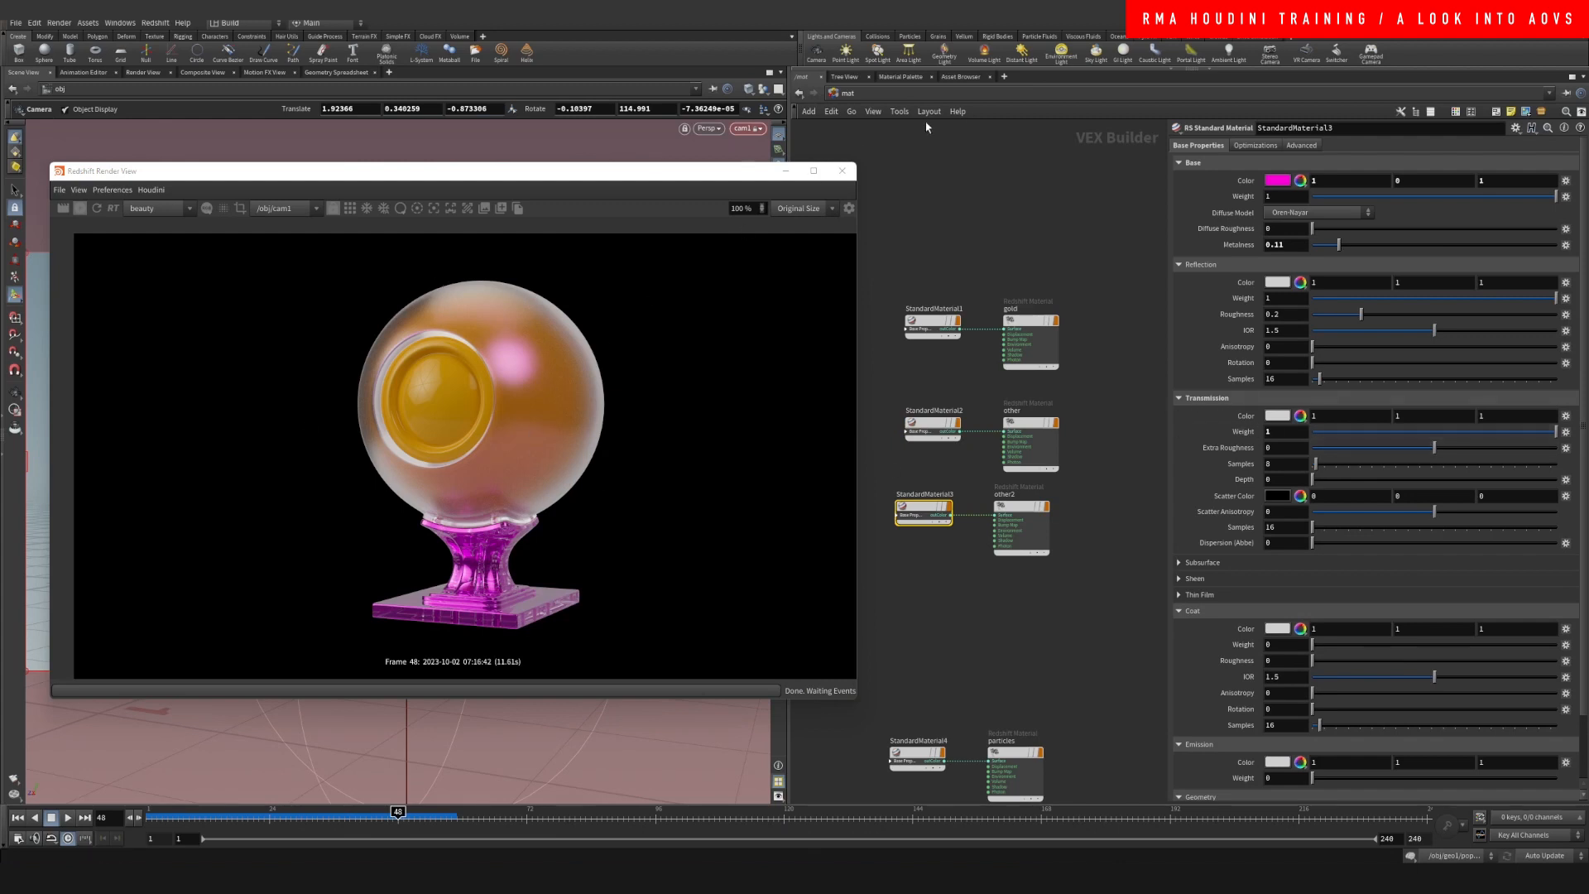
click(905, 97)
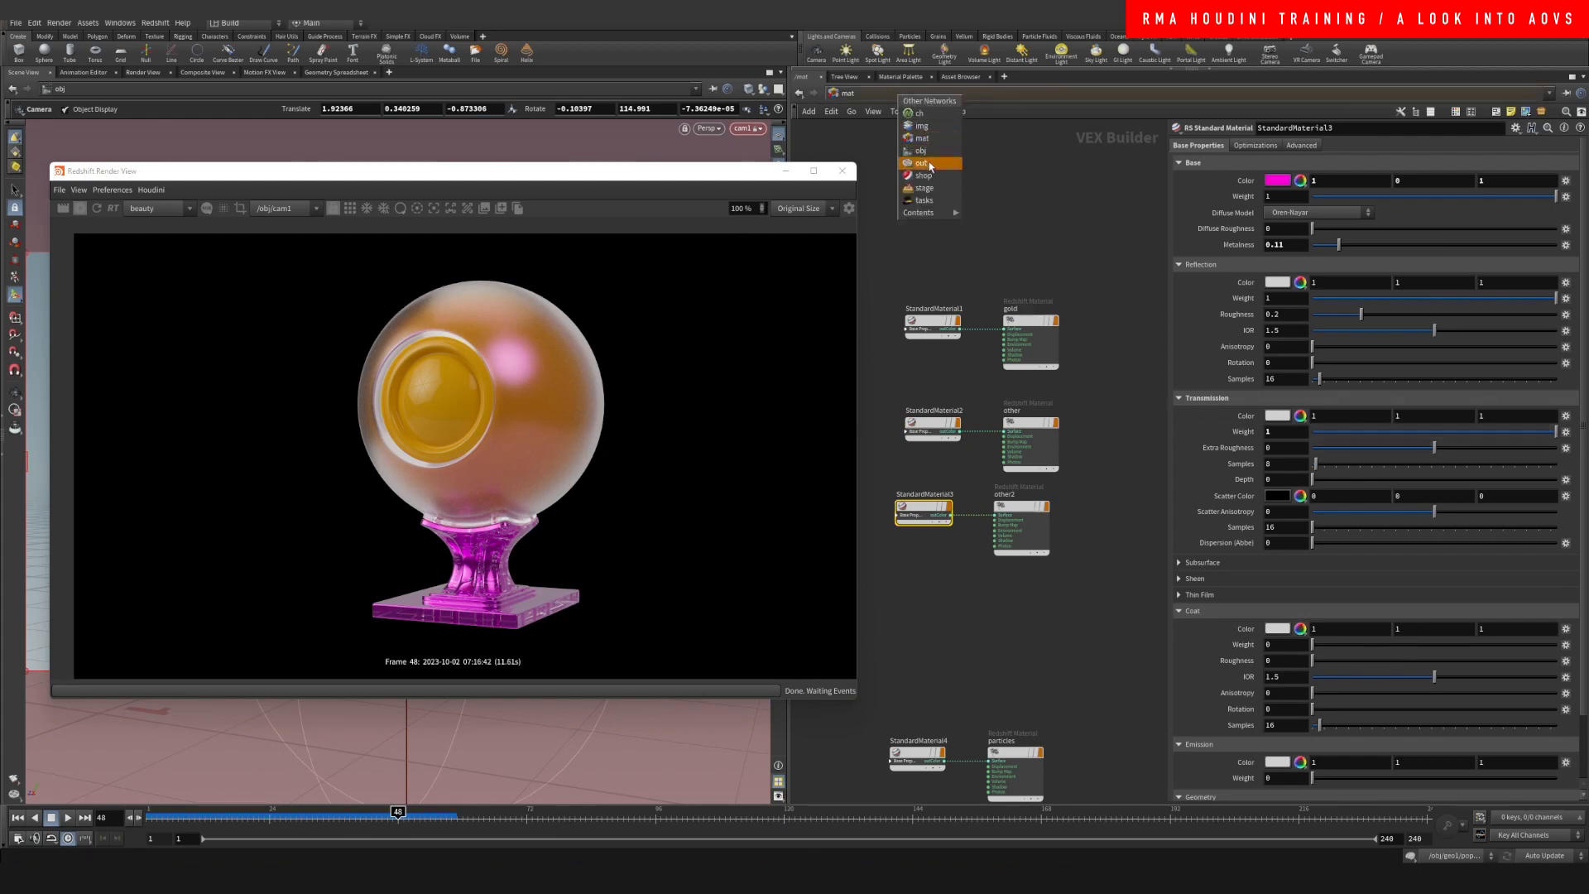
click(934, 168)
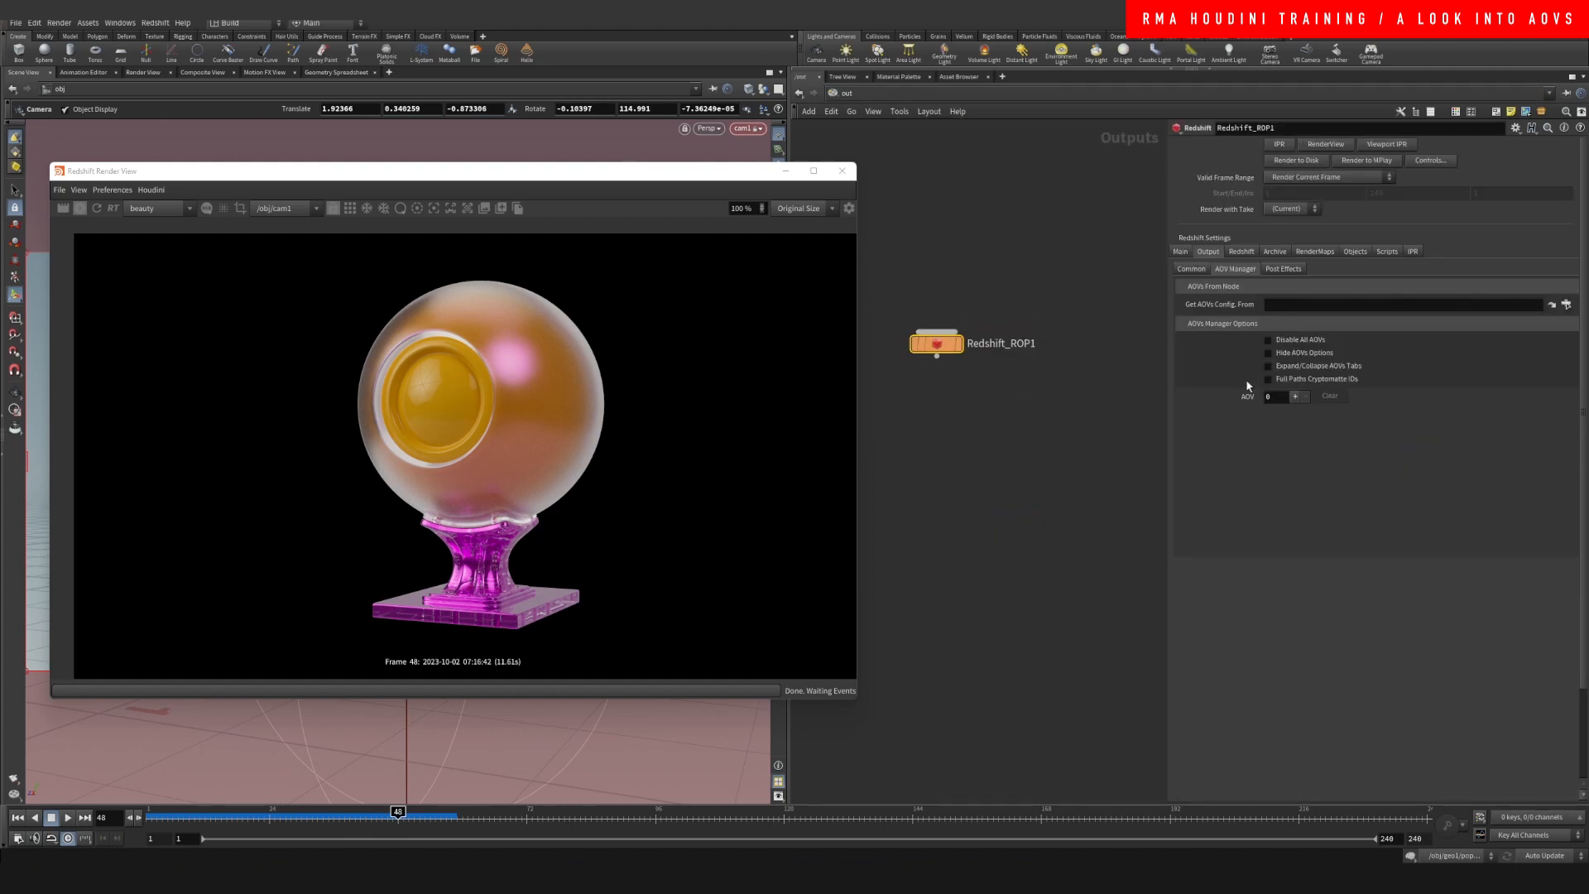
Add a Reflections AOV to Redshift_ROP1 and display the reflection pass in the Render View.
click(1296, 398)
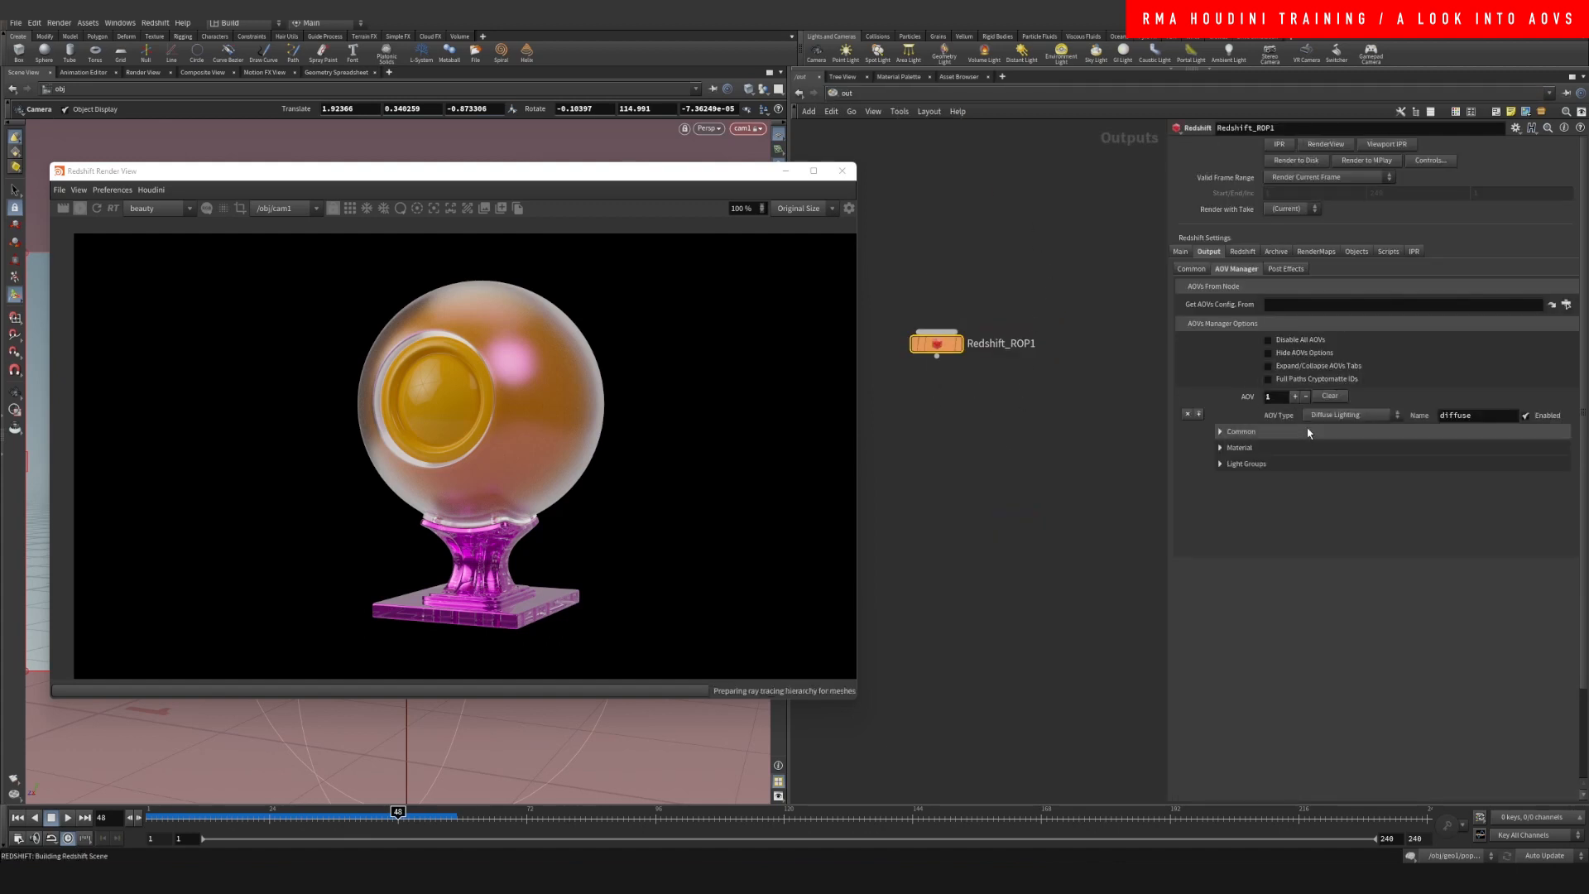
click(1341, 415)
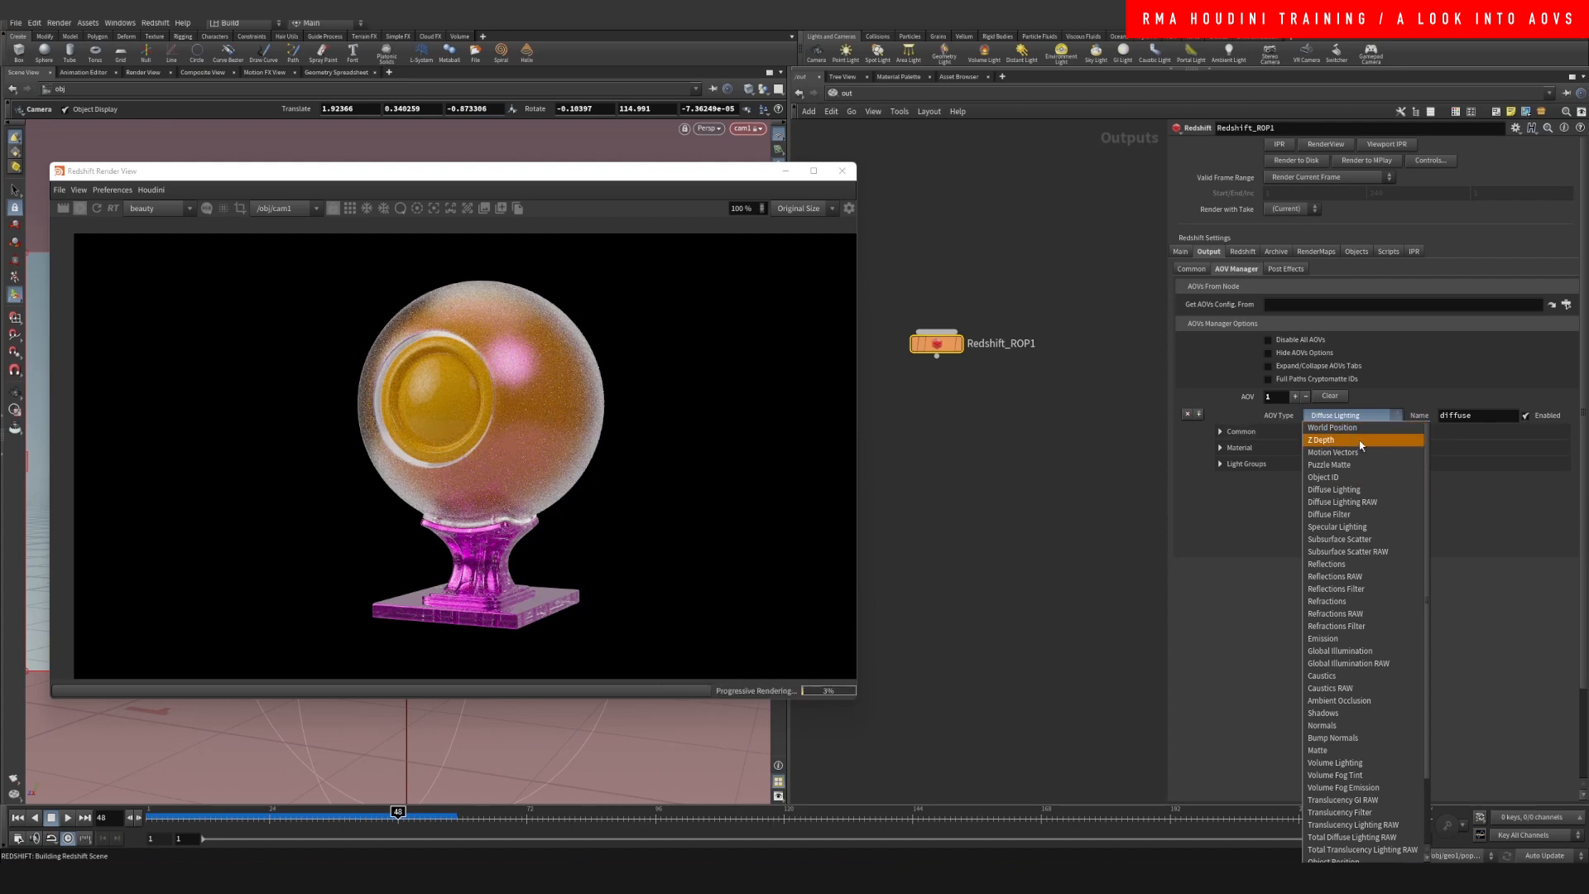
drag(1427, 482, 1422, 566)
scroll(1428, 573, up, 3)
click(1341, 566)
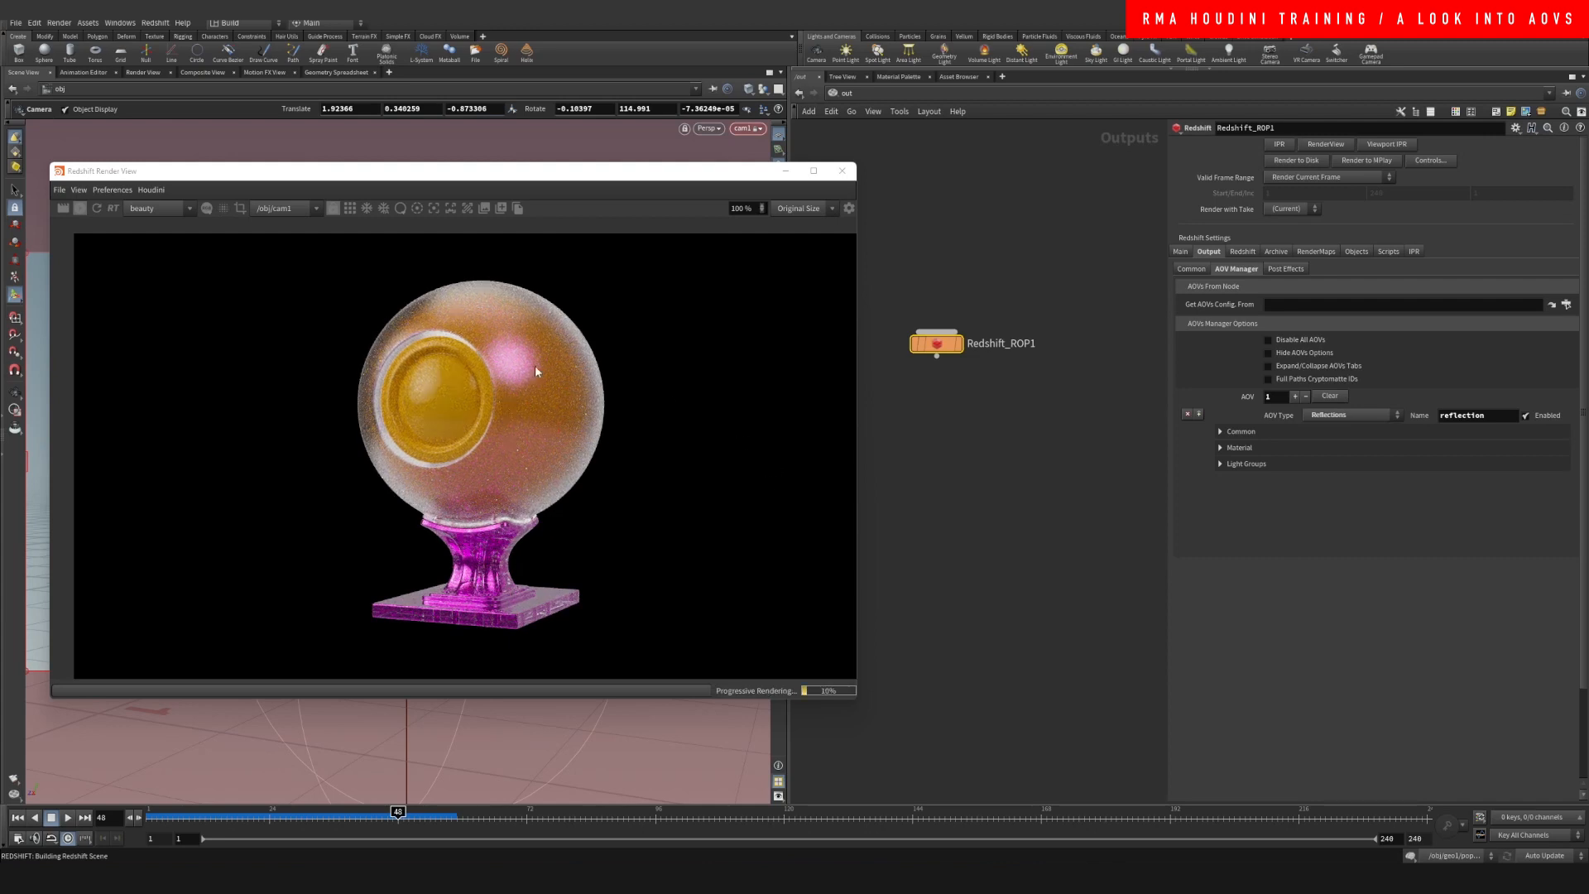
click(154, 211)
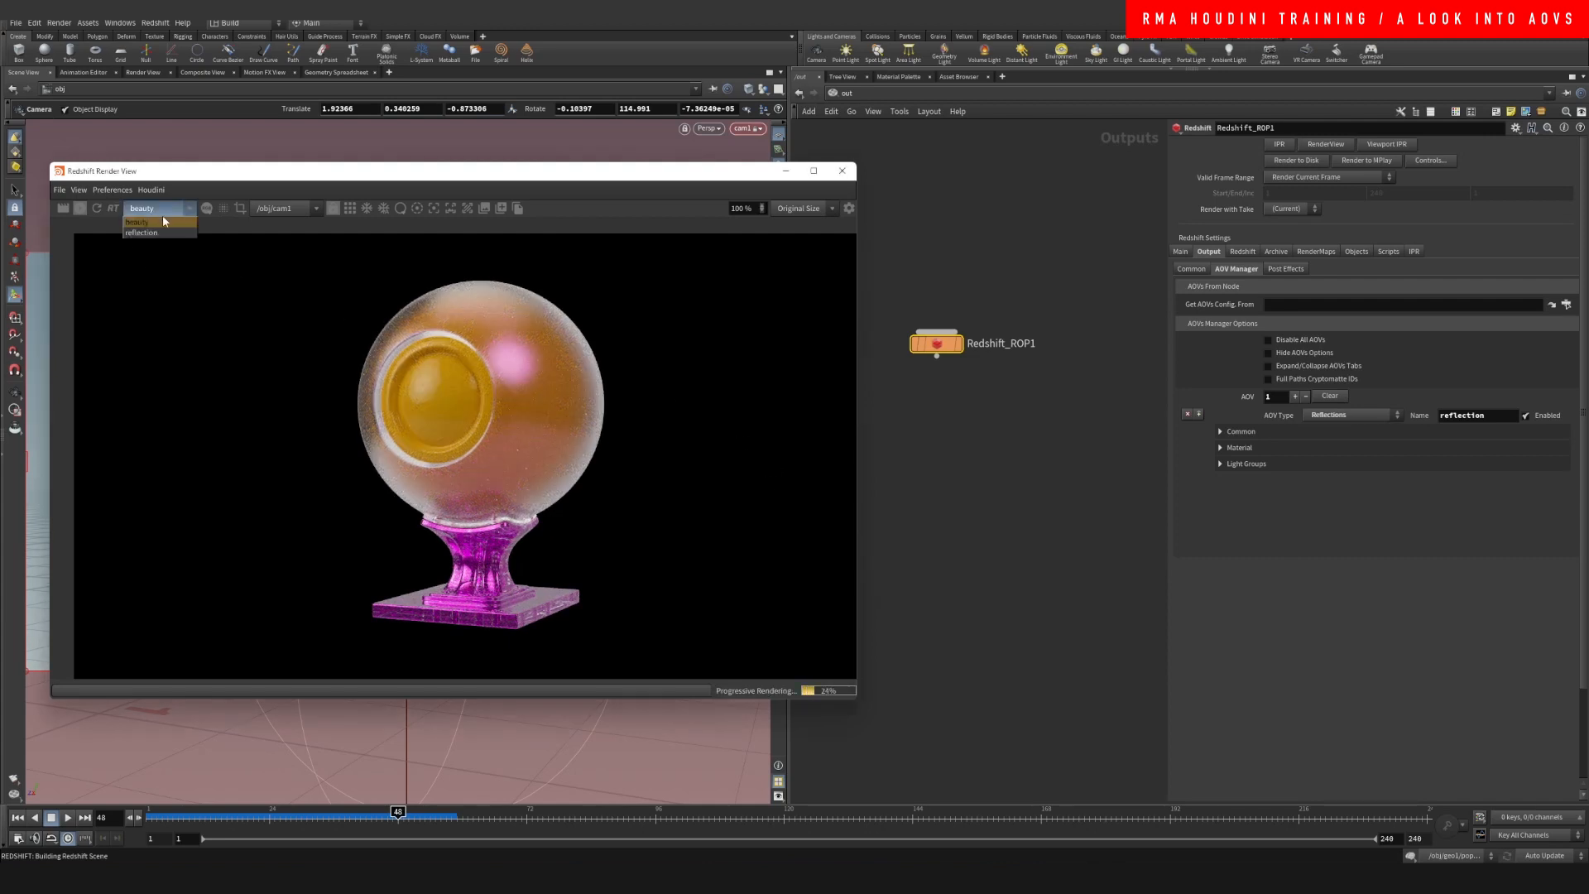
click(145, 233)
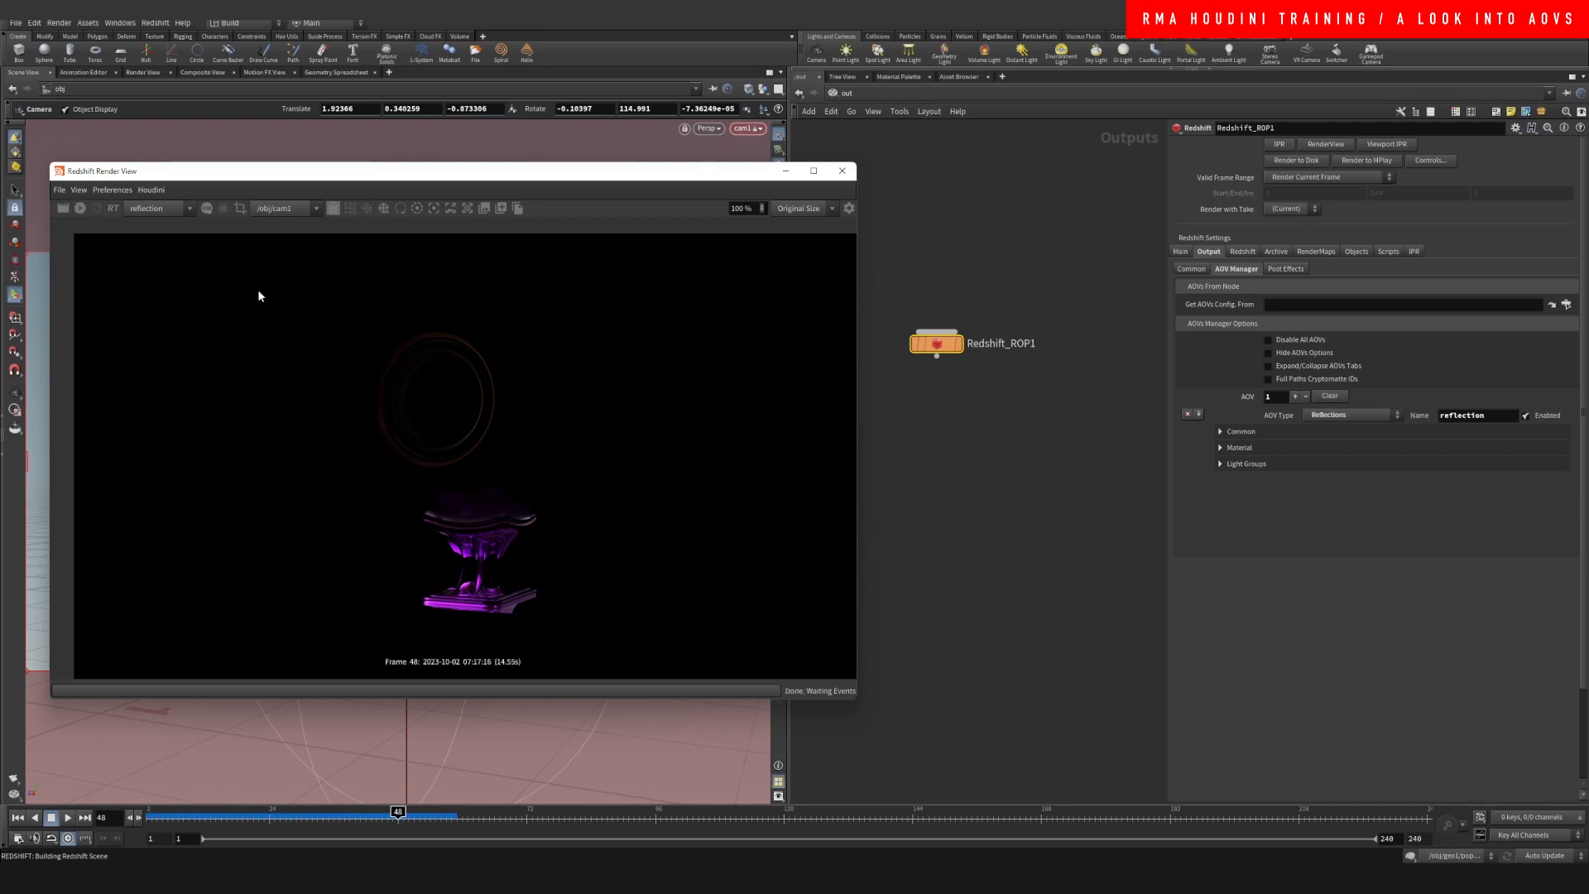
Insert a Refractions AOV and a Global Illumination AOV above the Reflections AOV of Redshift_ROP1.
click(1199, 413)
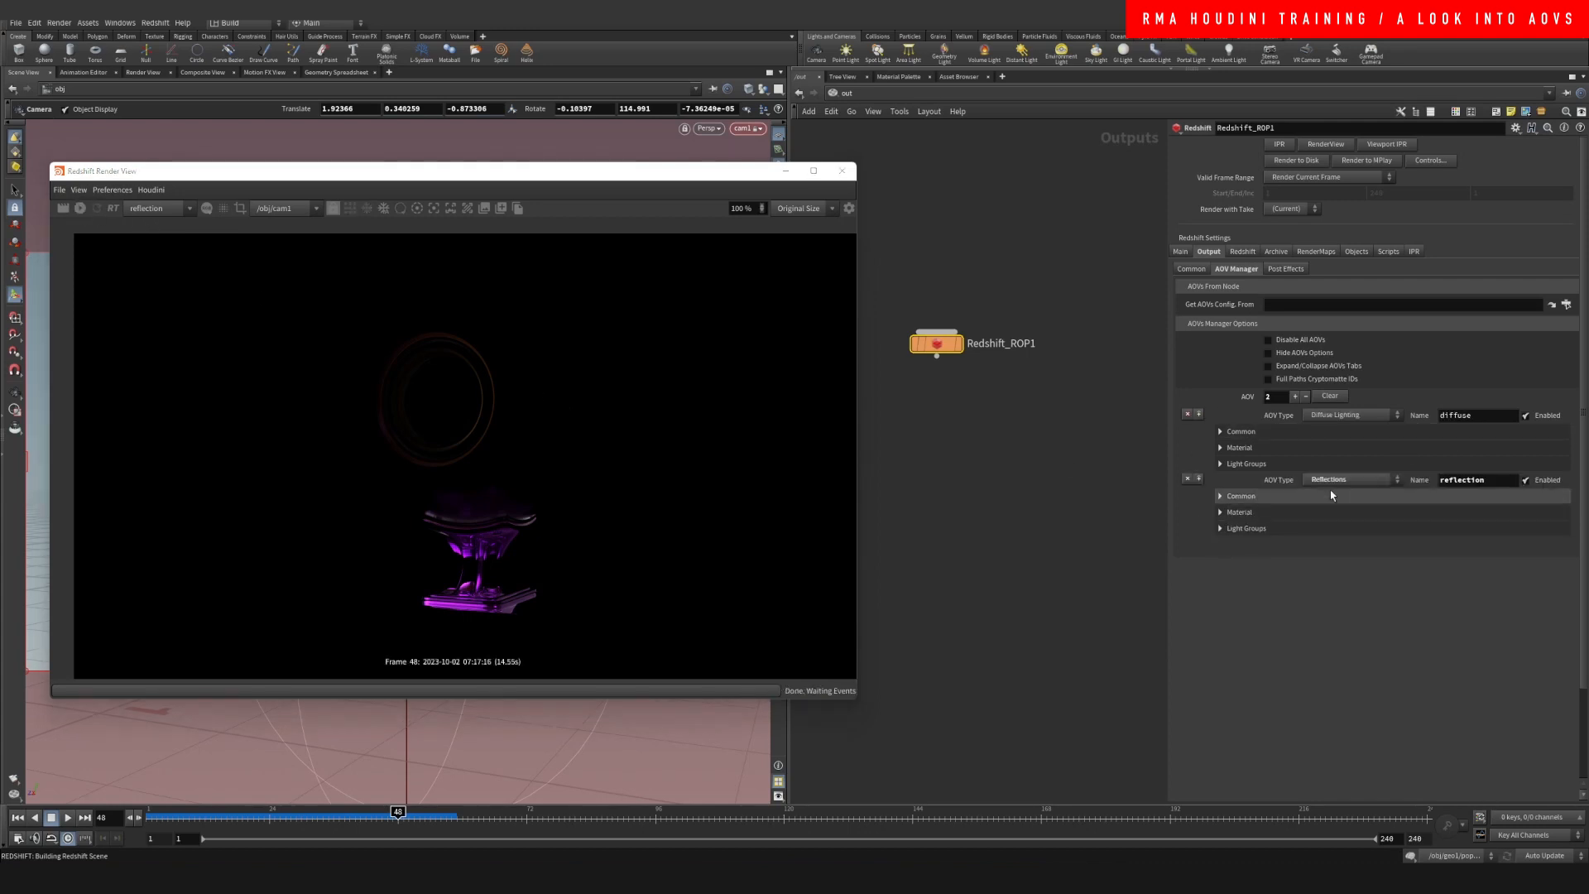
click(1373, 415)
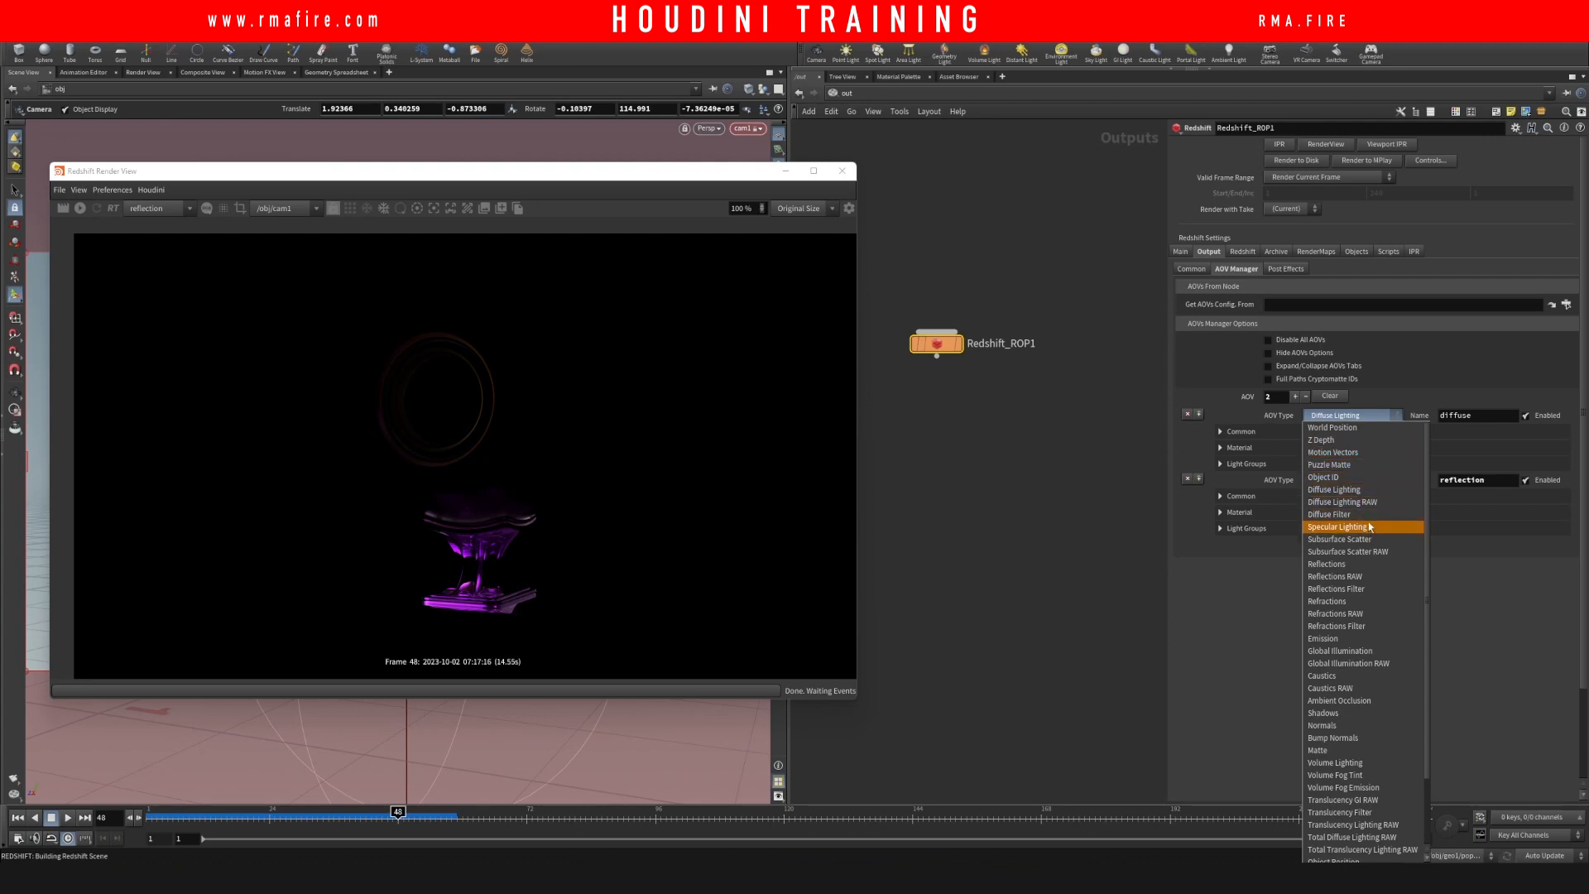
click(1362, 603)
click(1199, 414)
click(1357, 415)
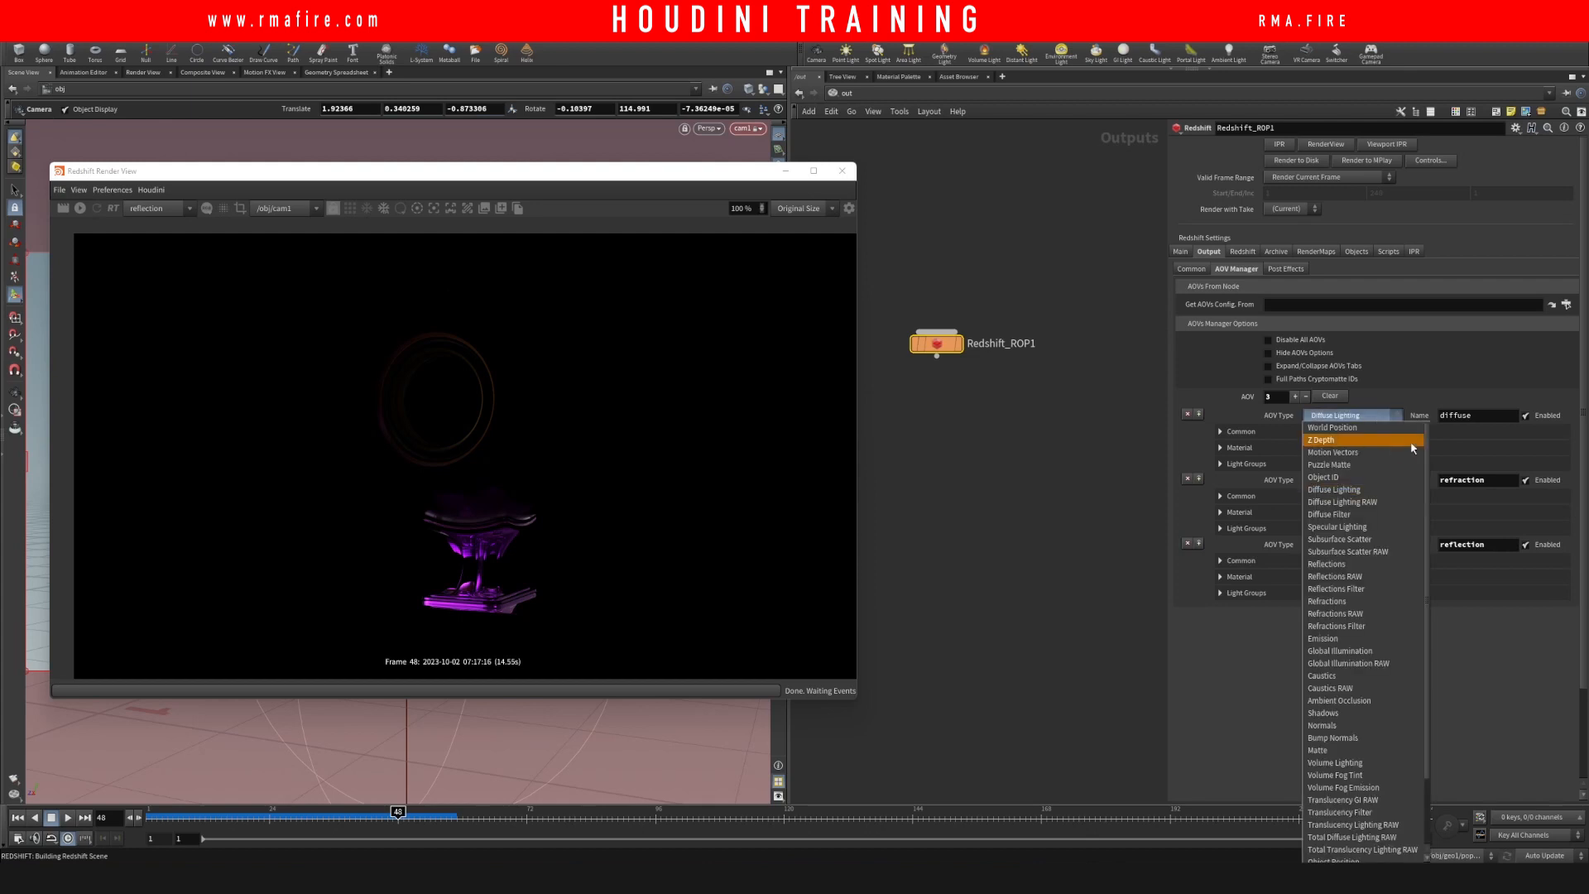
scroll(1427, 482, down, 2)
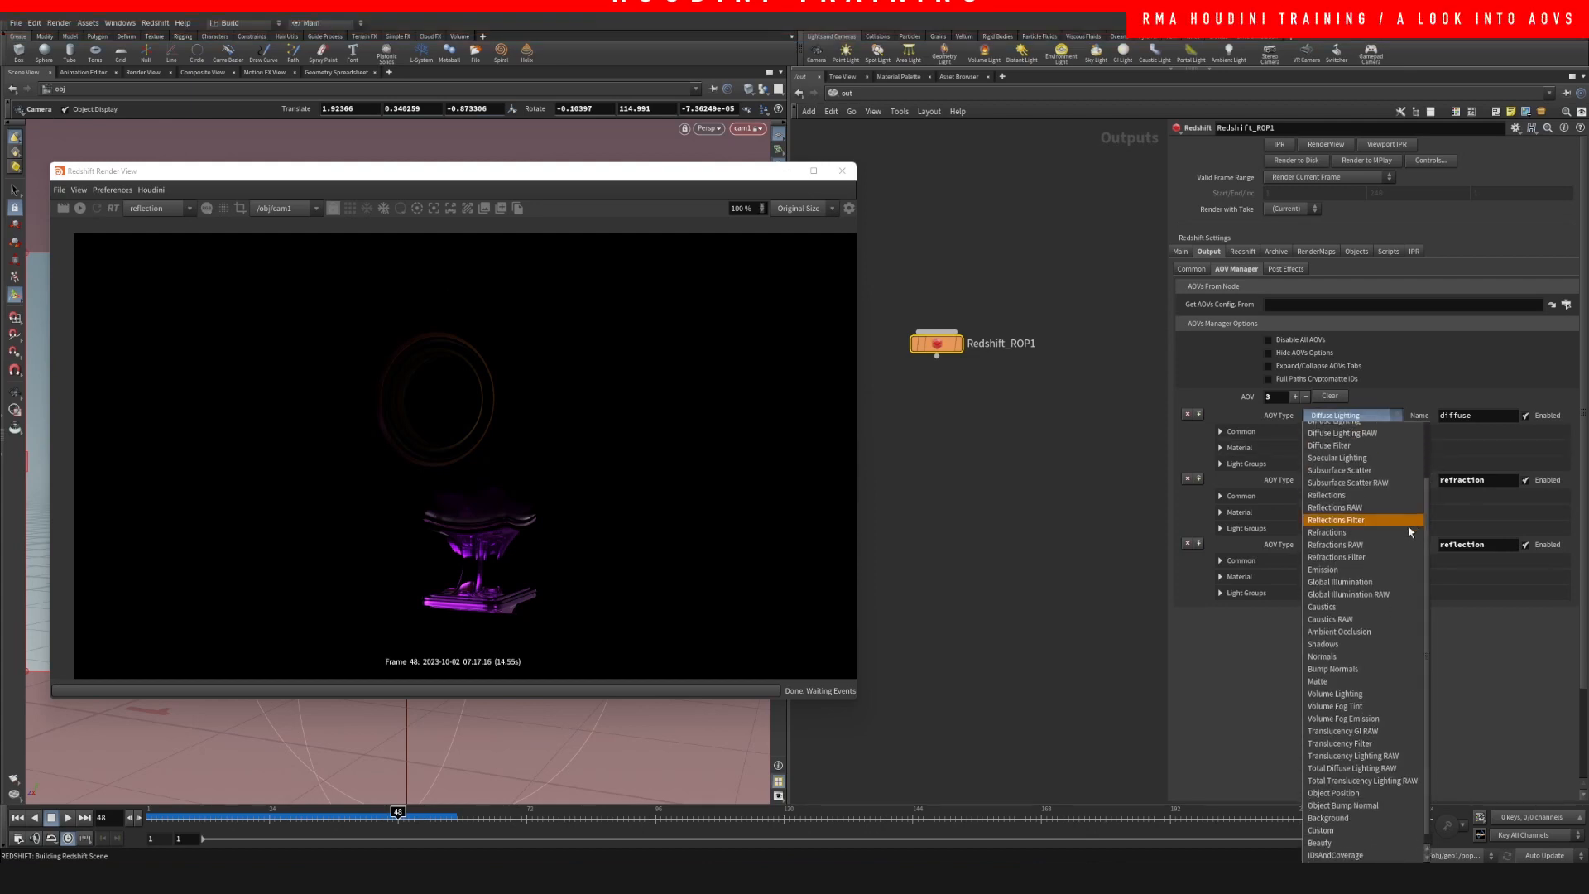
click(1345, 582)
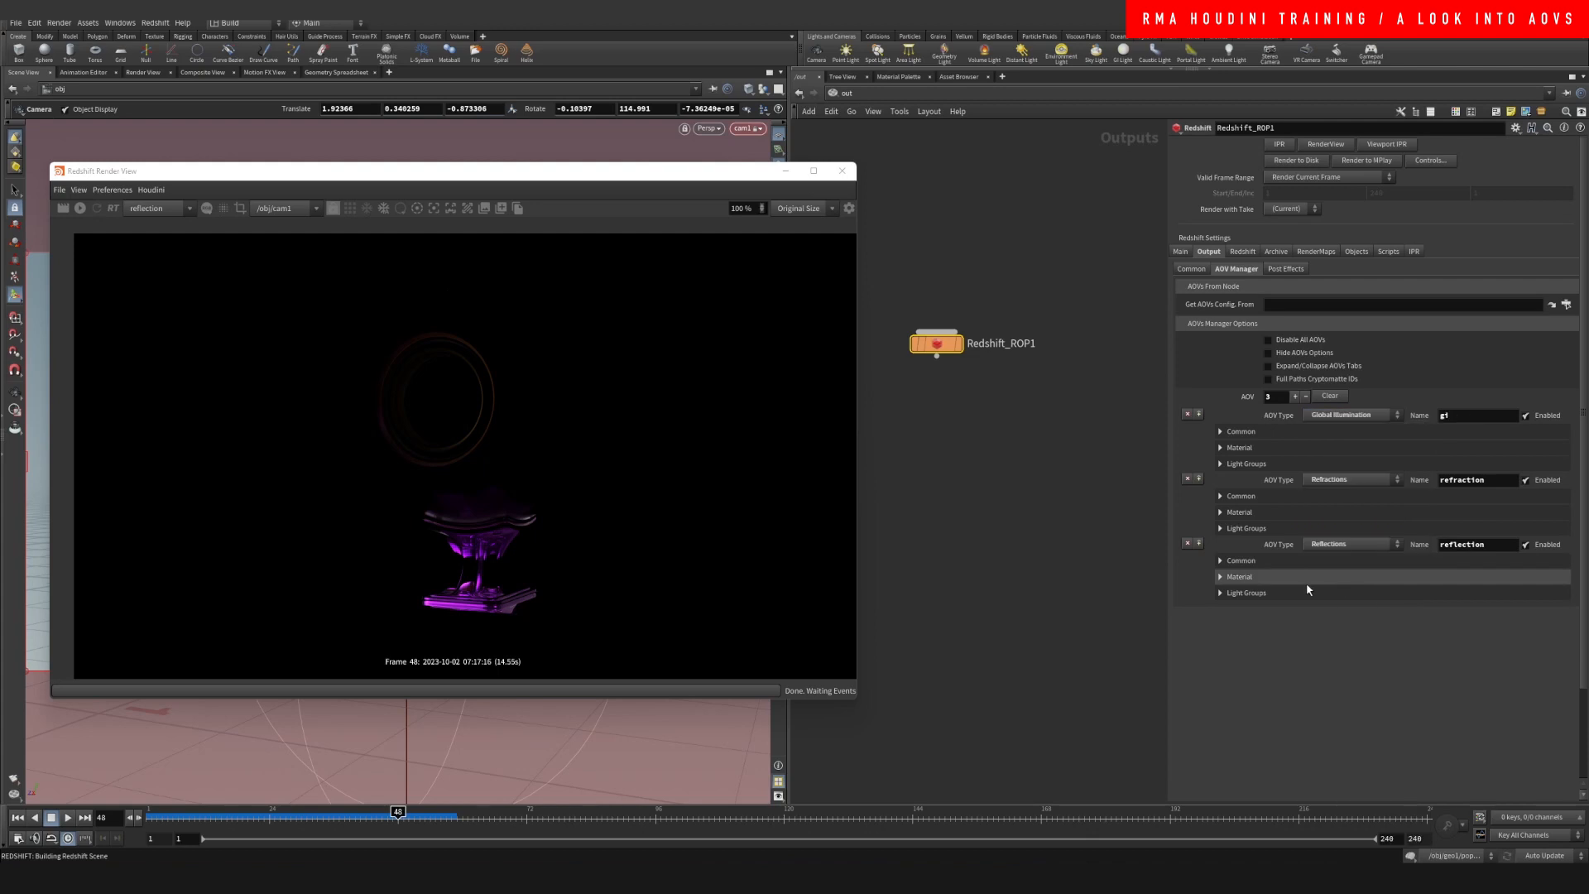
Insert a Shadows AOV and an Ambient Occlusion AOV above the Global Illumination AOV.
click(1199, 413)
click(1342, 415)
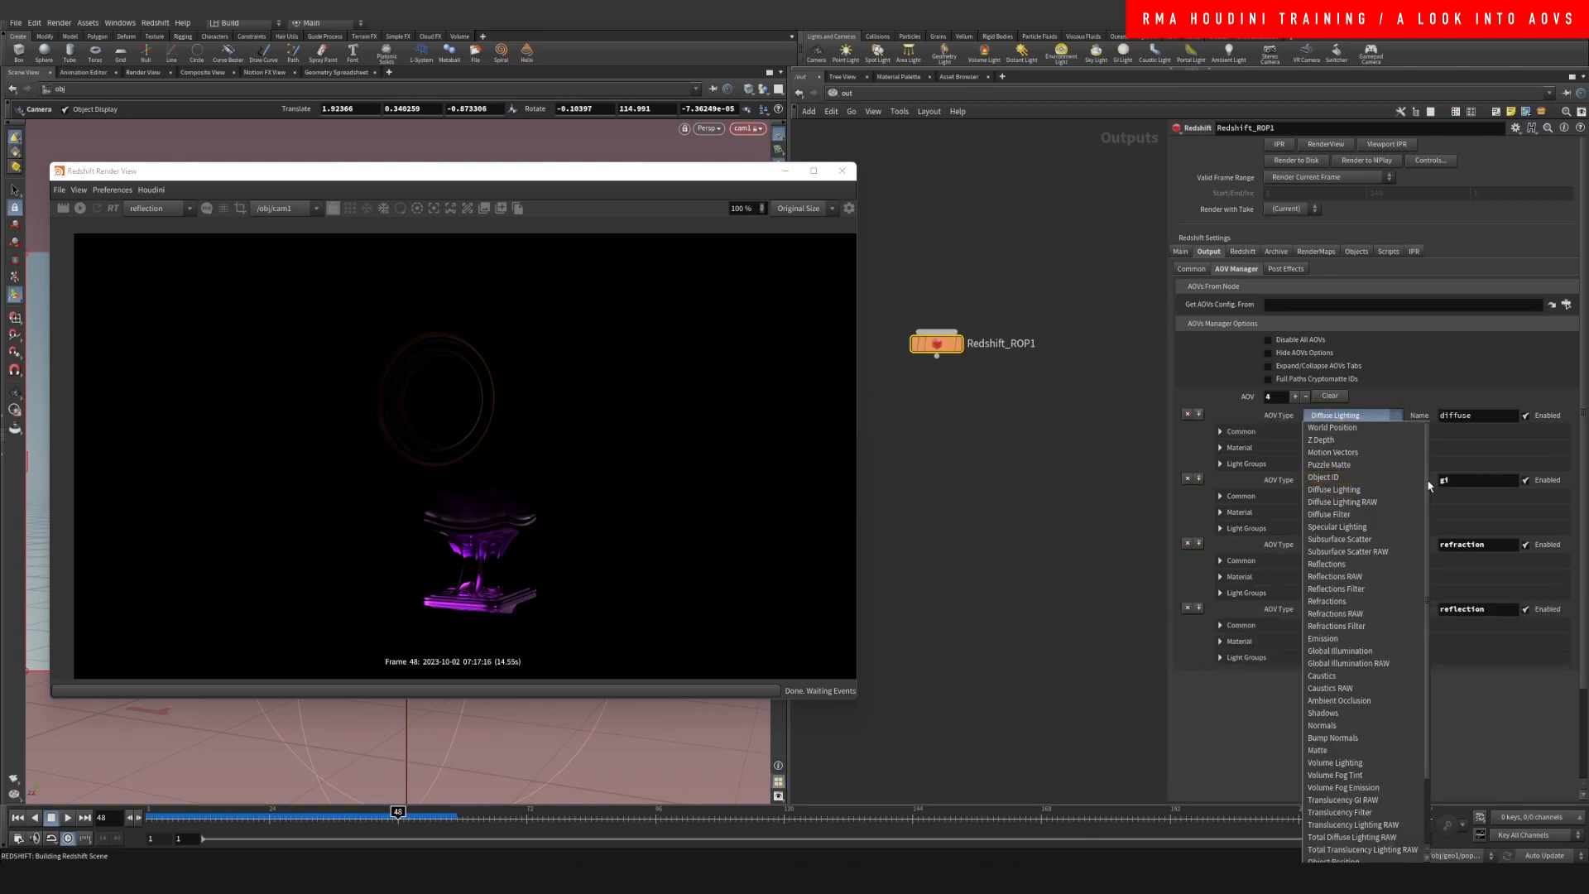
scroll(1407, 530, down, 2)
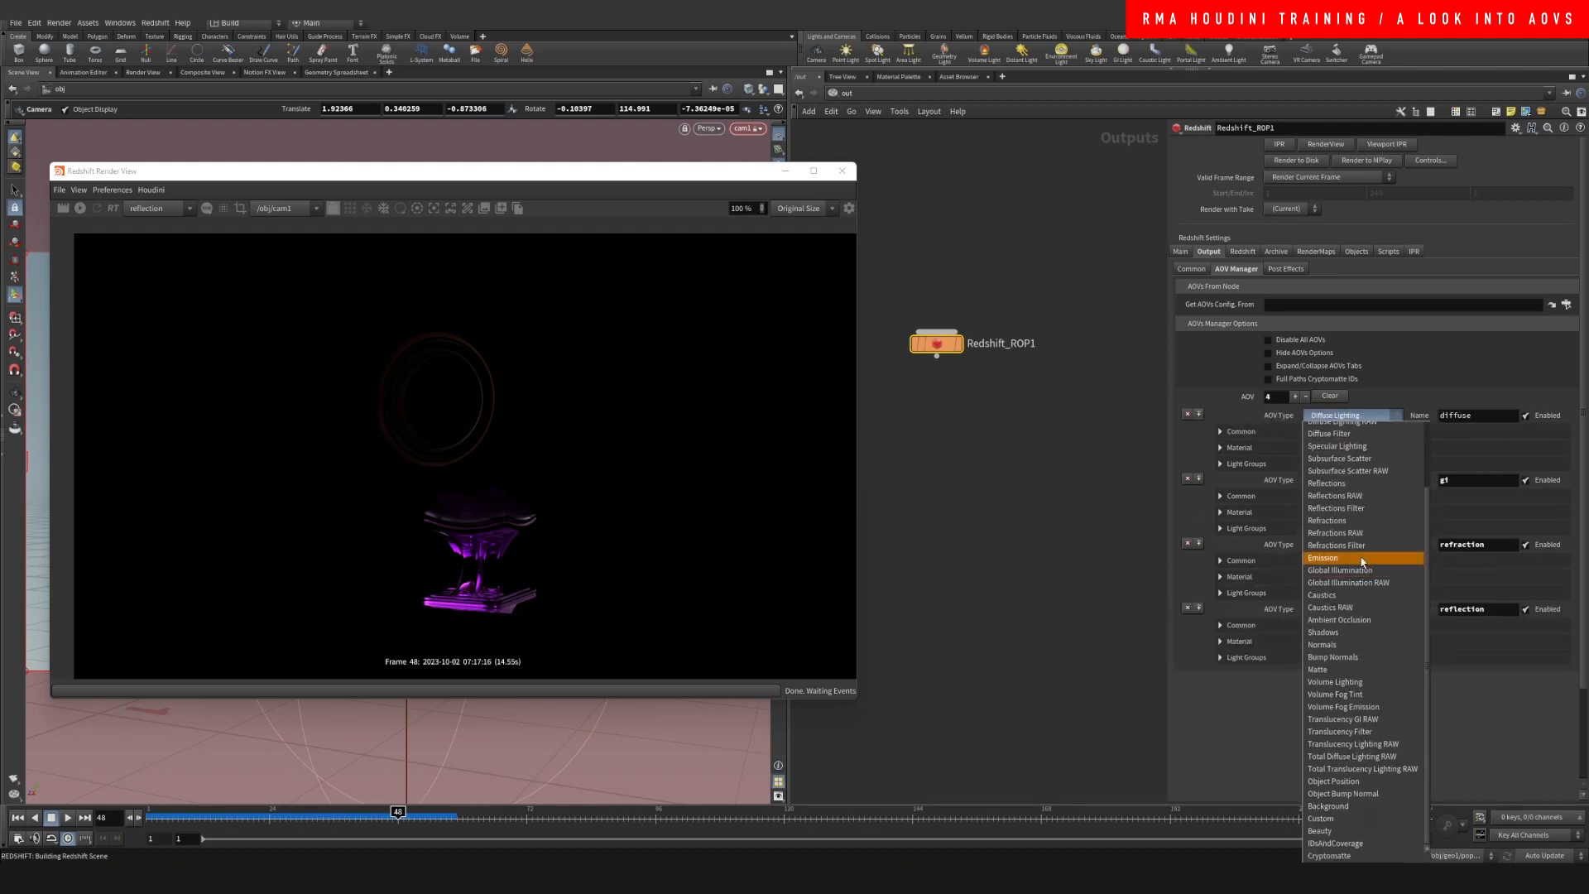
click(1358, 633)
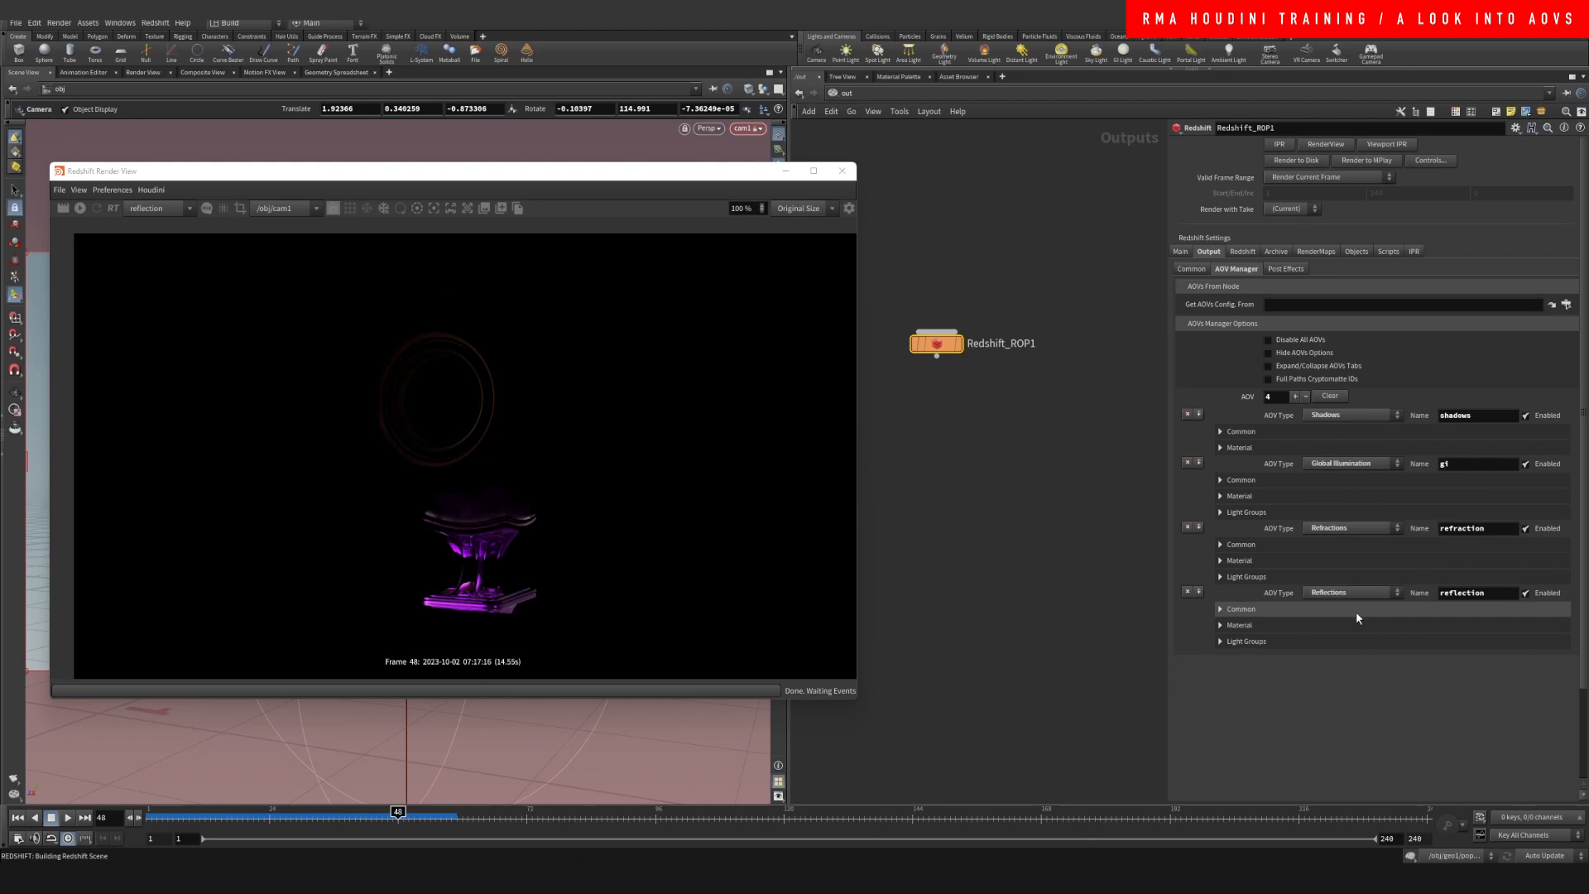
click(1198, 414)
click(1331, 415)
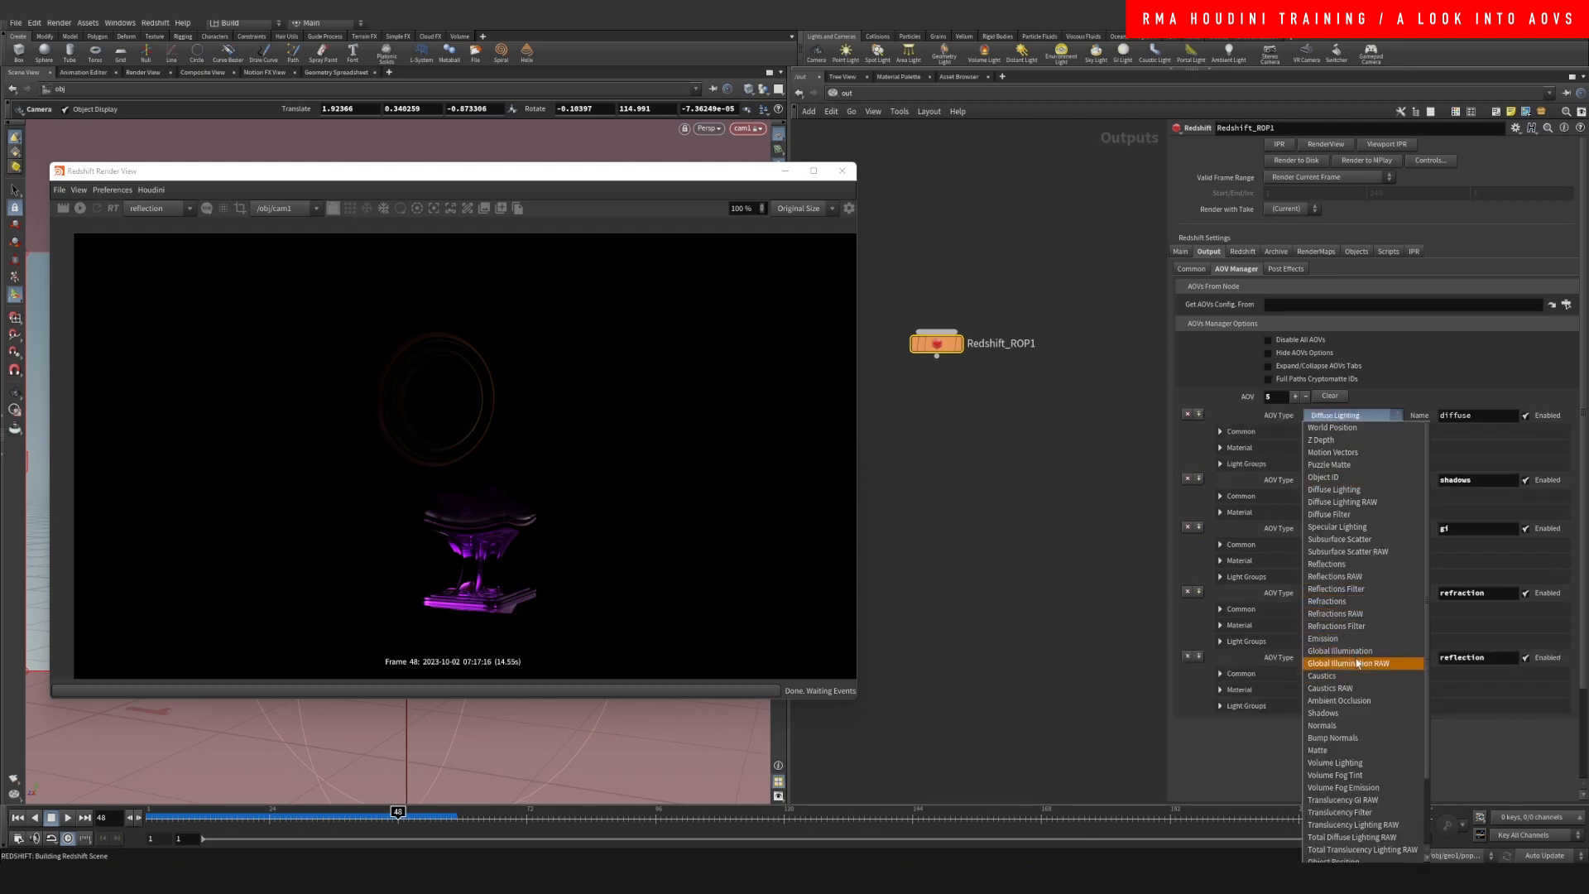
click(1393, 702)
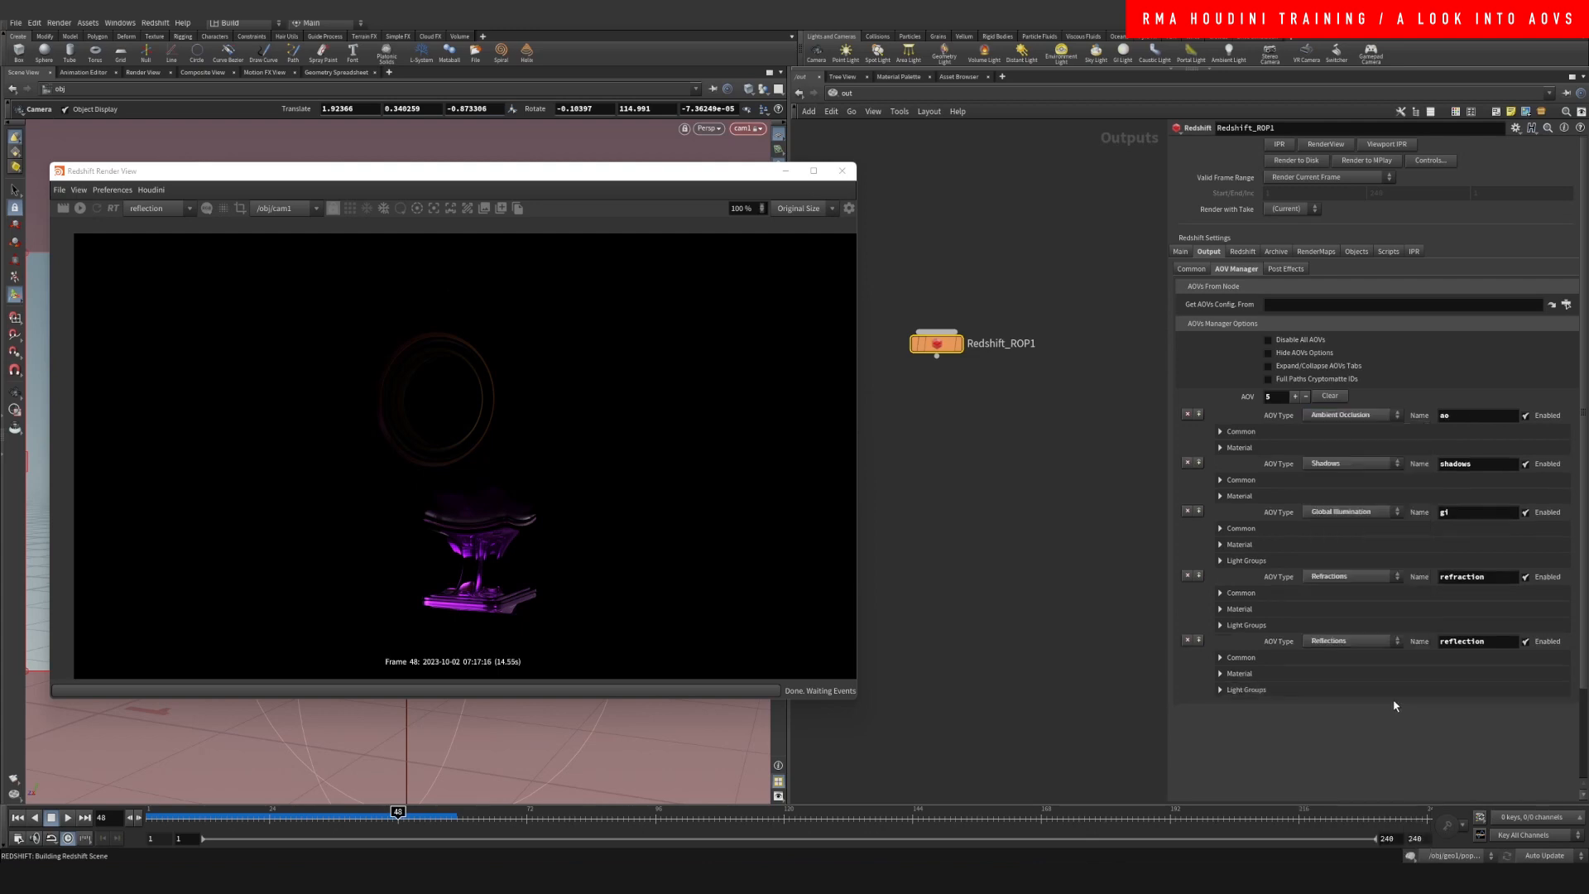
click(1199, 414)
click(1395, 416)
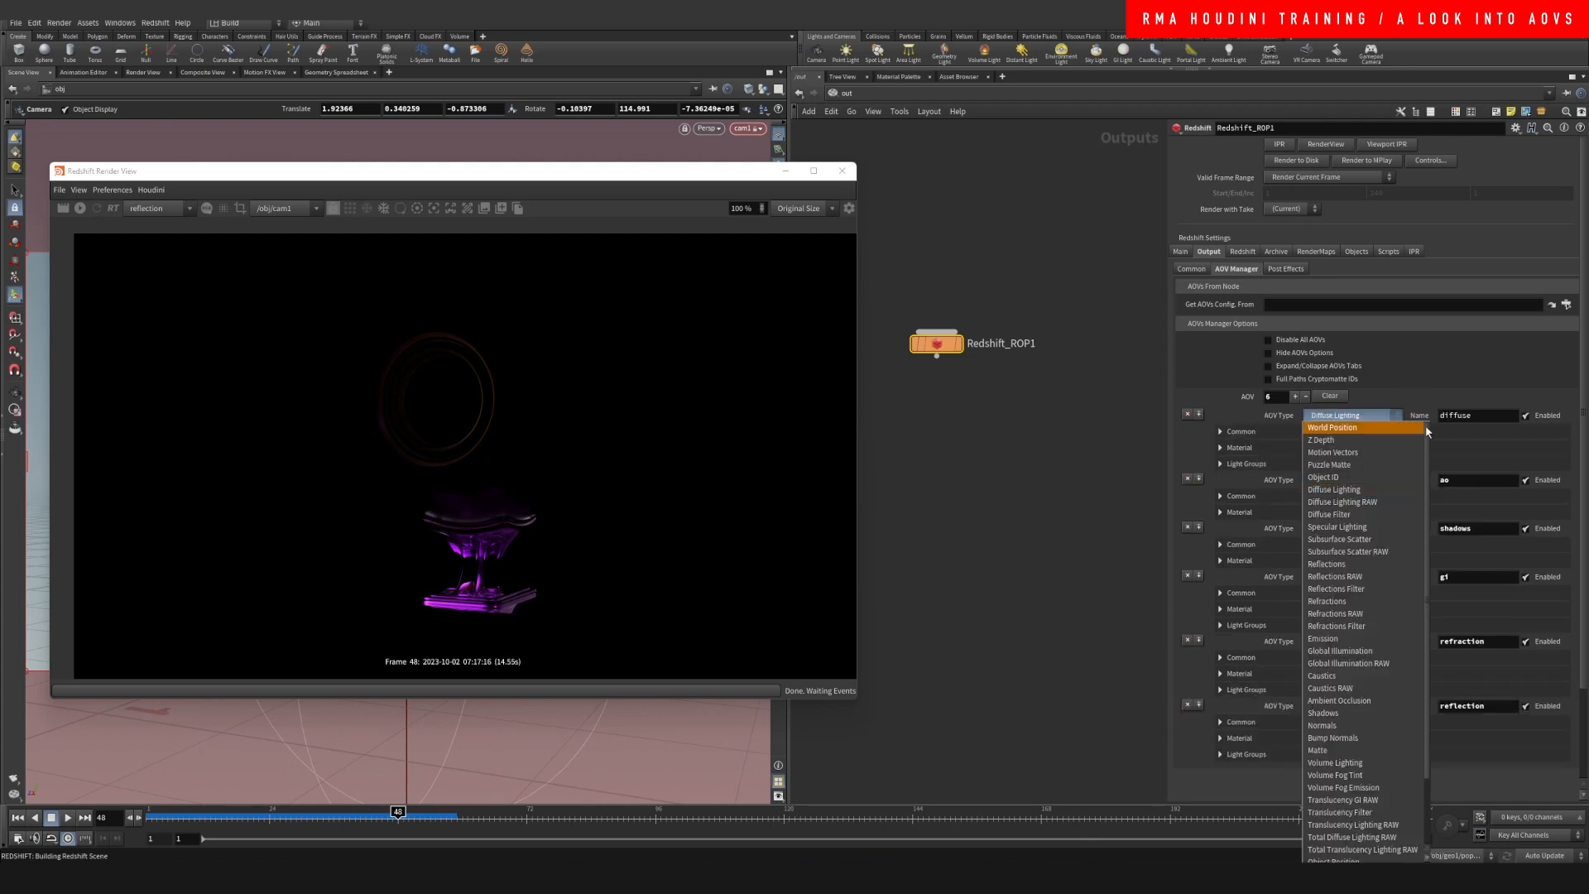
scroll(1427, 464, down, 2)
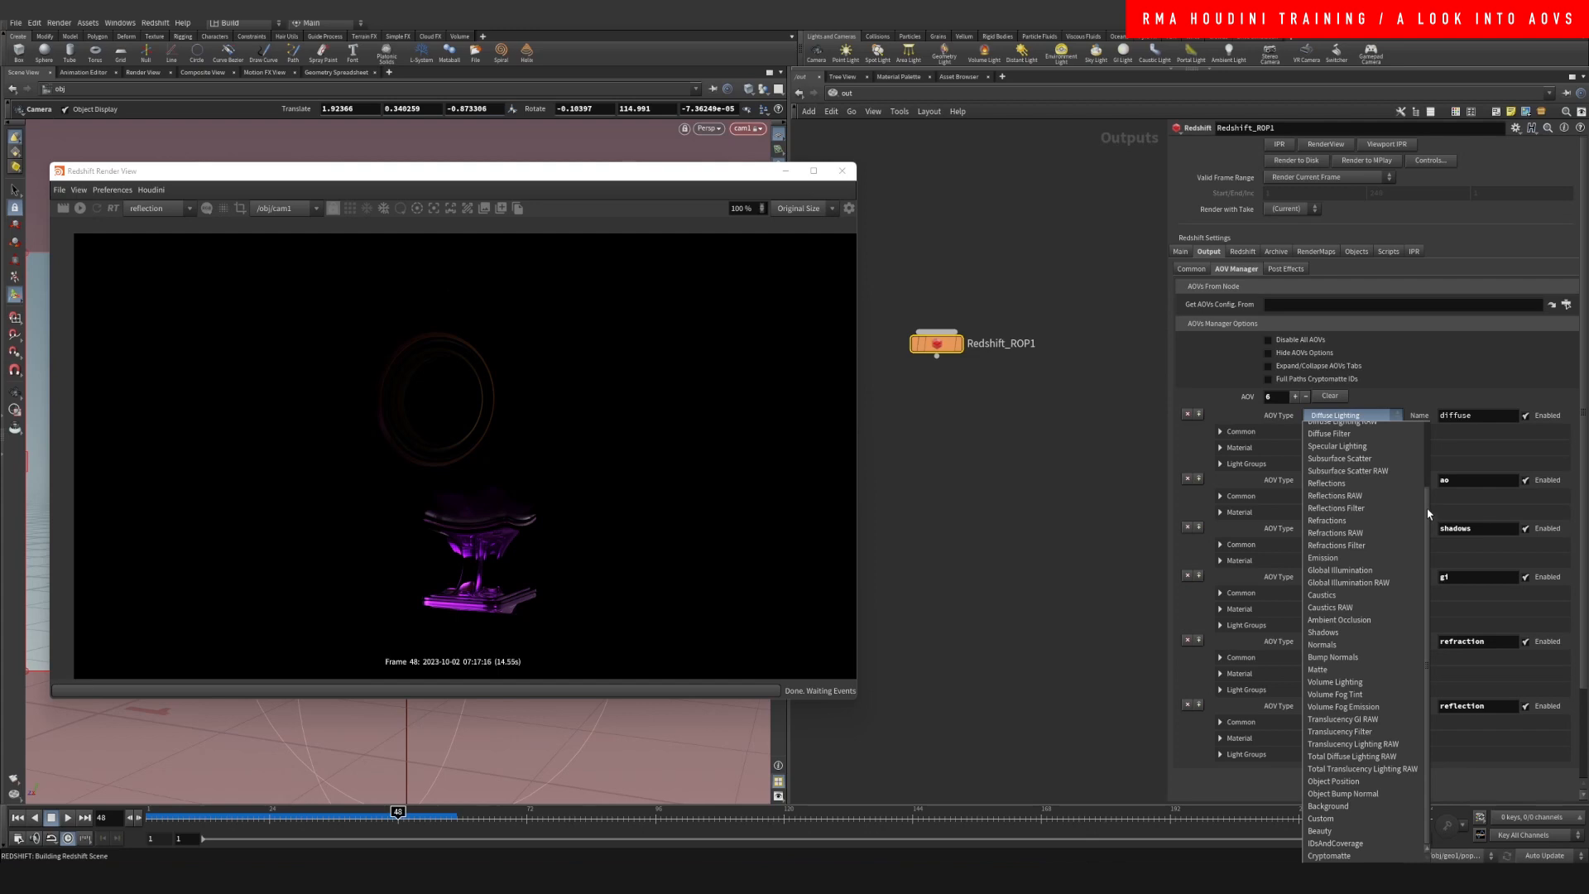
drag(1427, 511, 1428, 432)
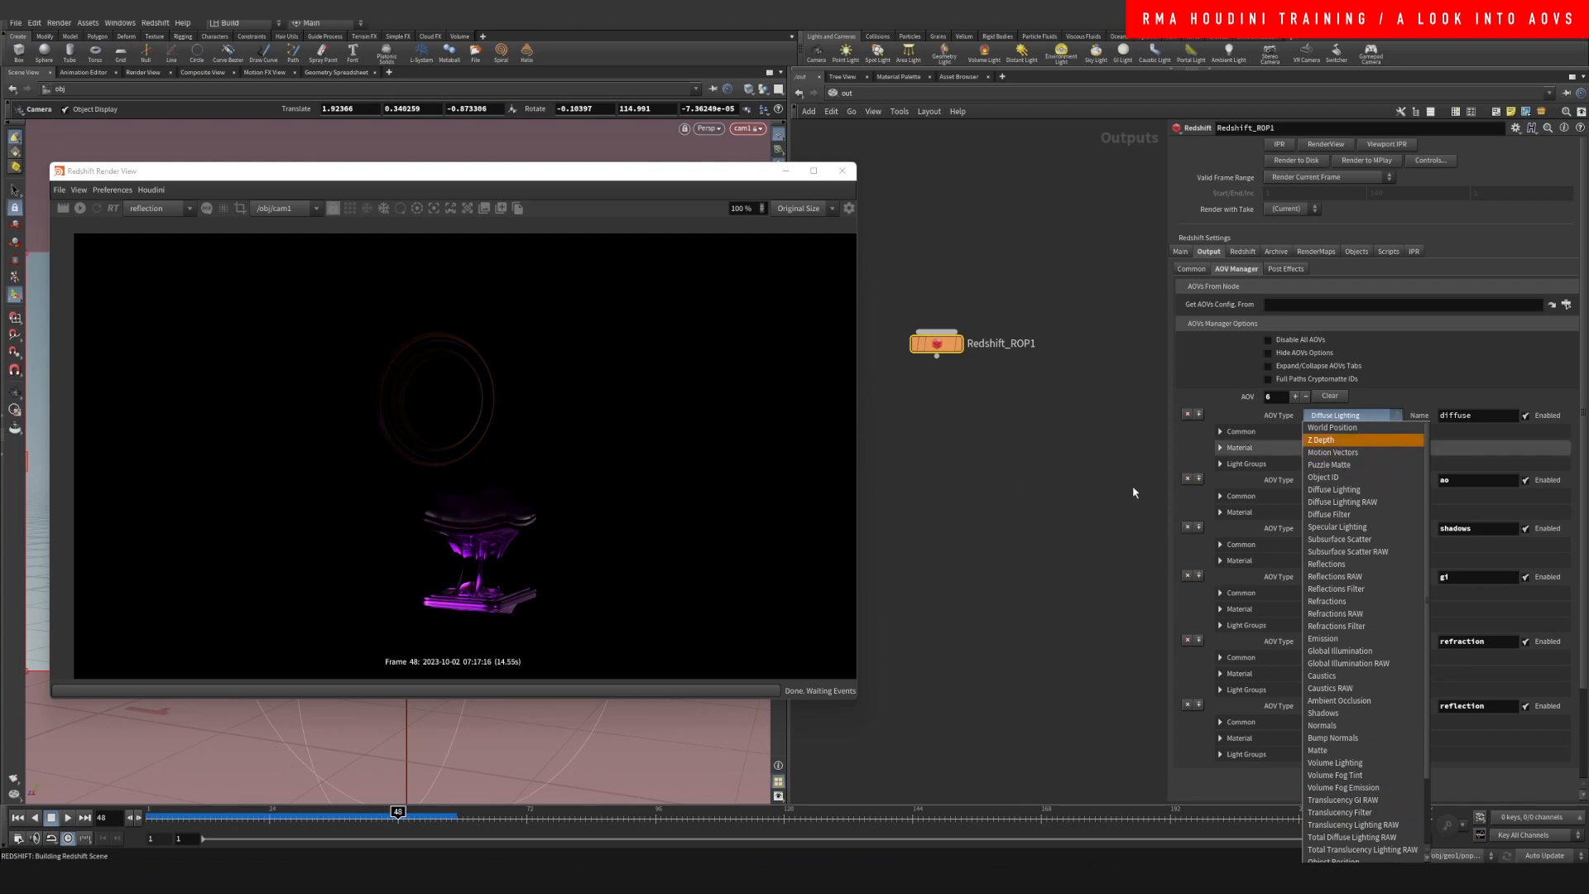
click(1067, 503)
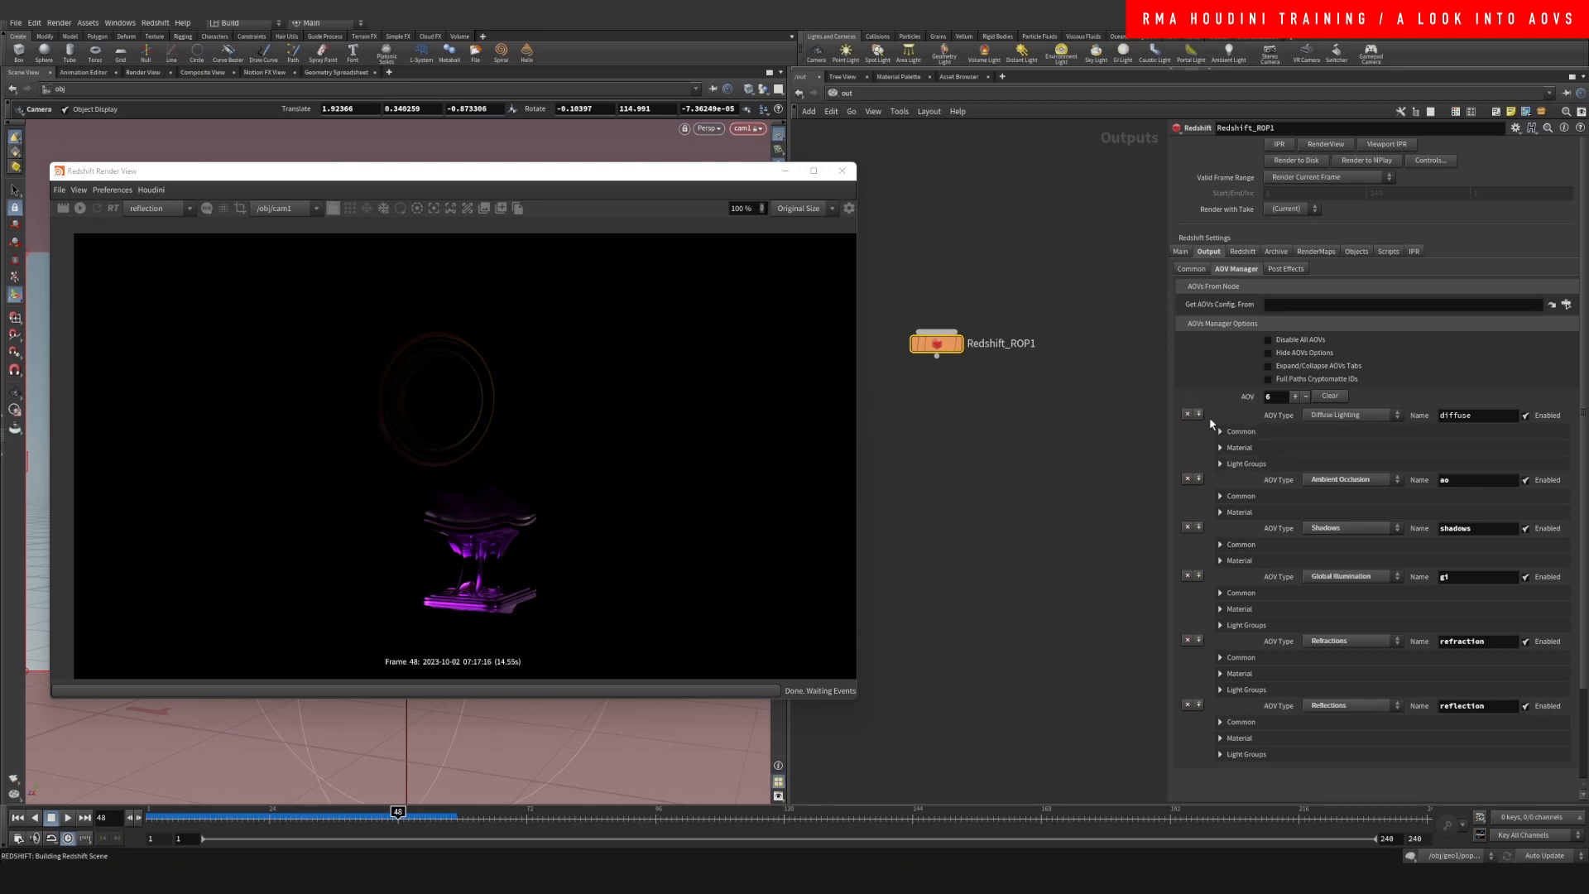
click(1187, 413)
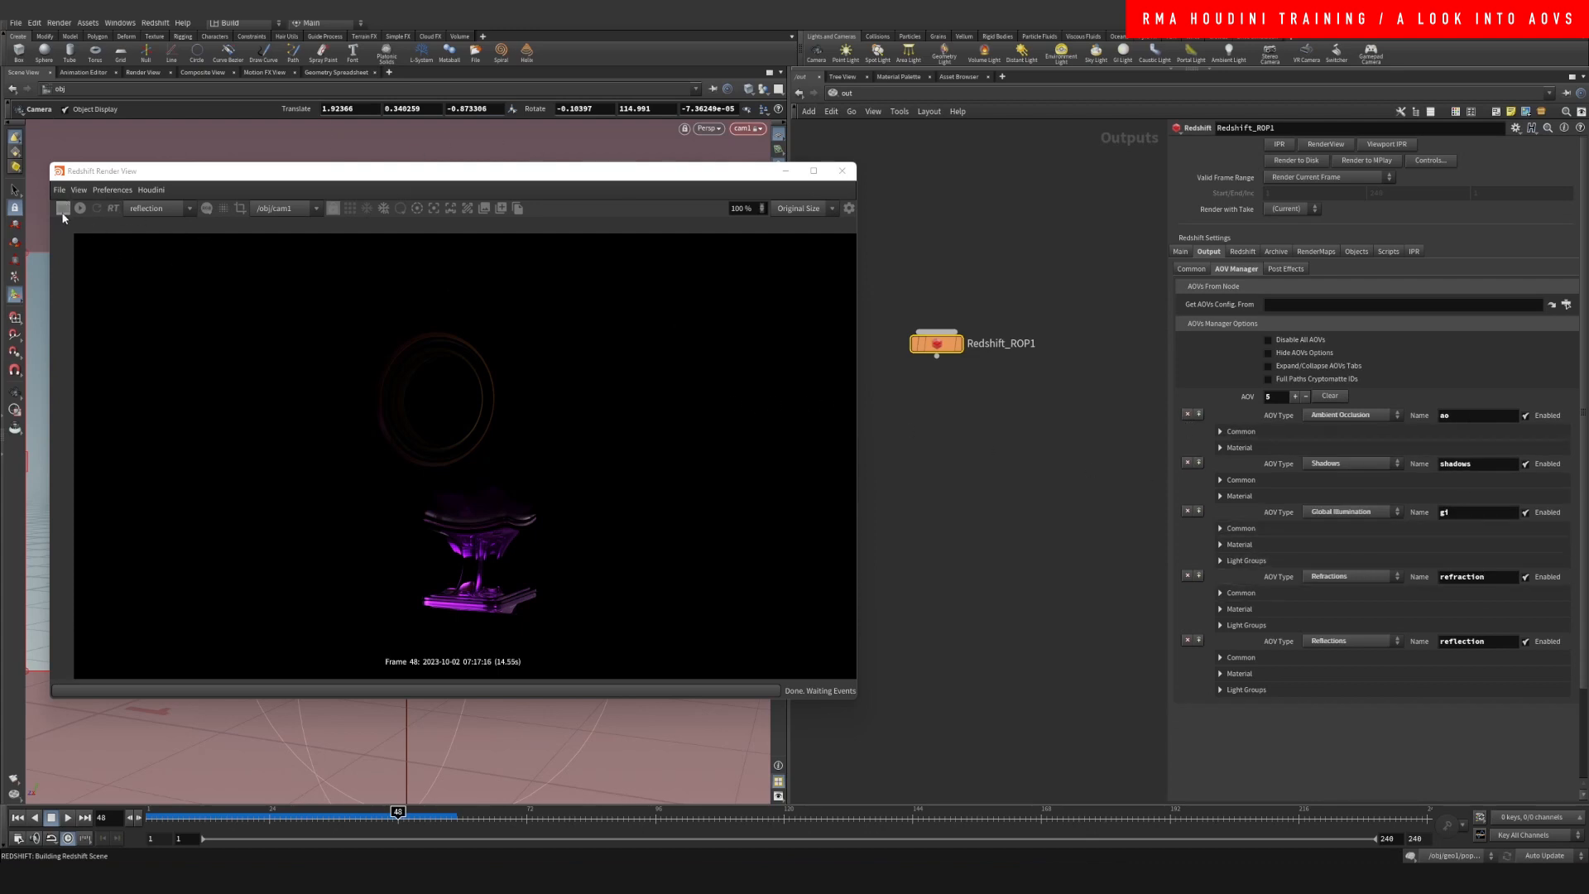
Switch the Render View back to the beauty pass and restart the interactive render with the added AOVs.
click(157, 207)
click(127, 223)
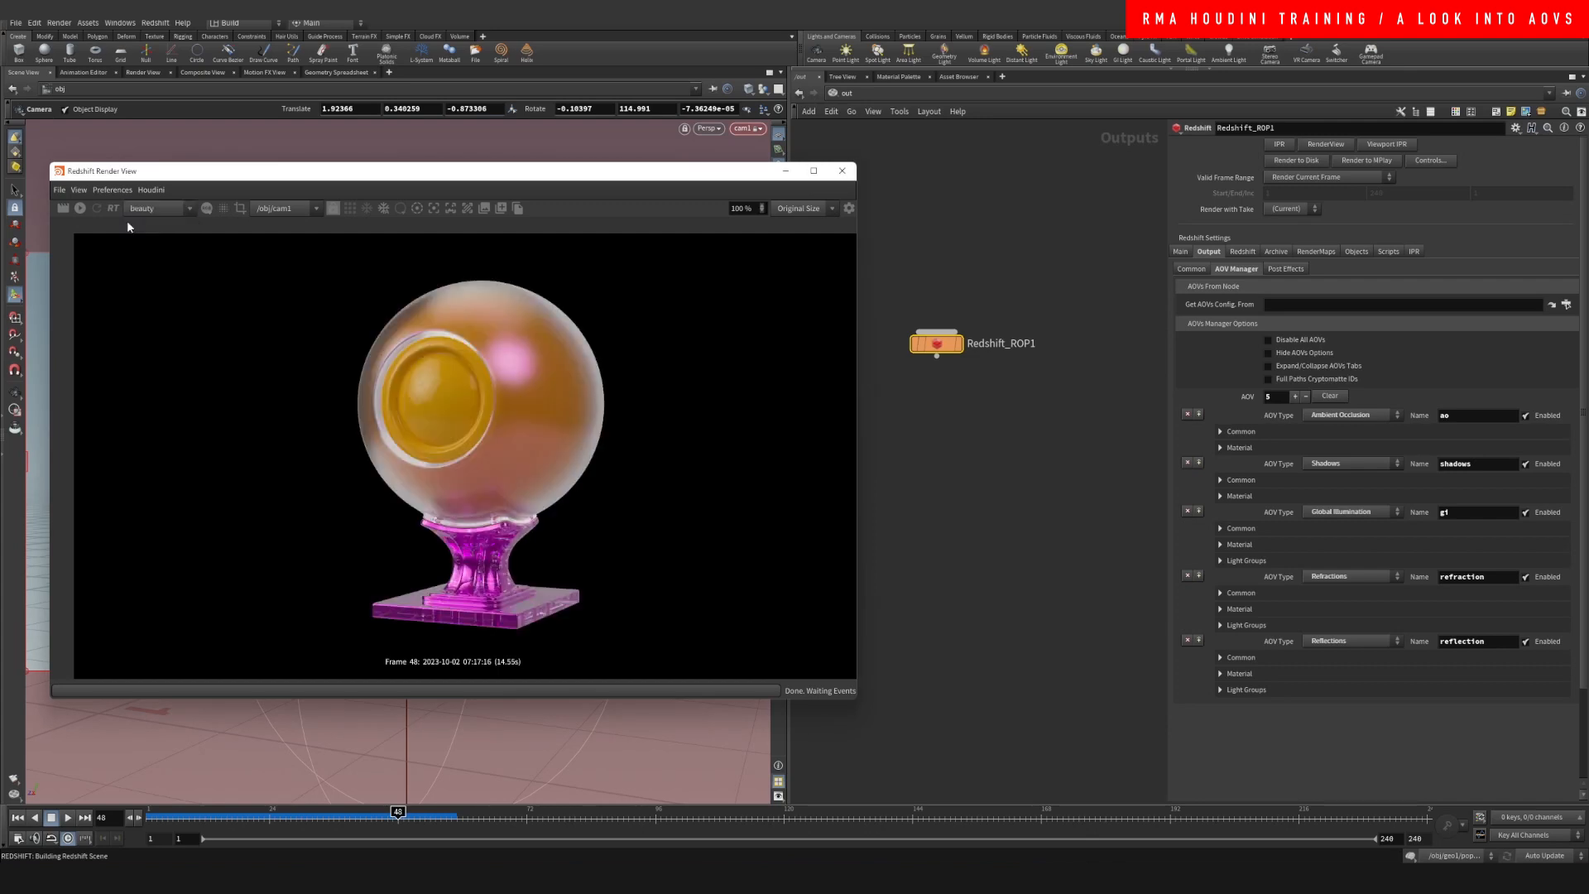
click(77, 209)
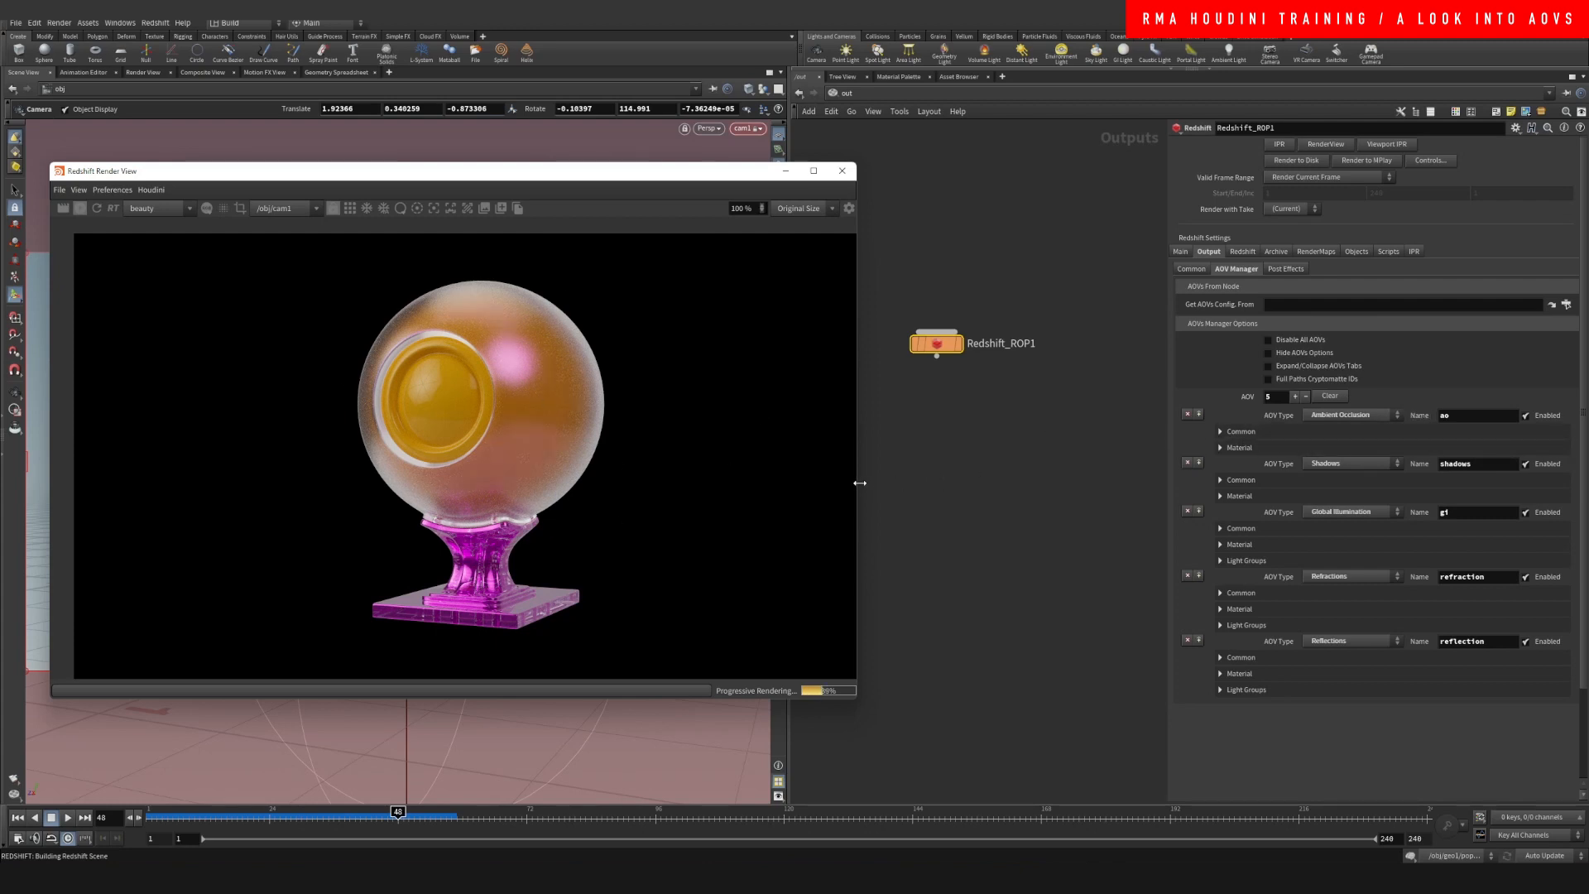
Narrow the Render View window and inspect the ao, shadows and gi passes in turn.
drag(860, 483, 756, 483)
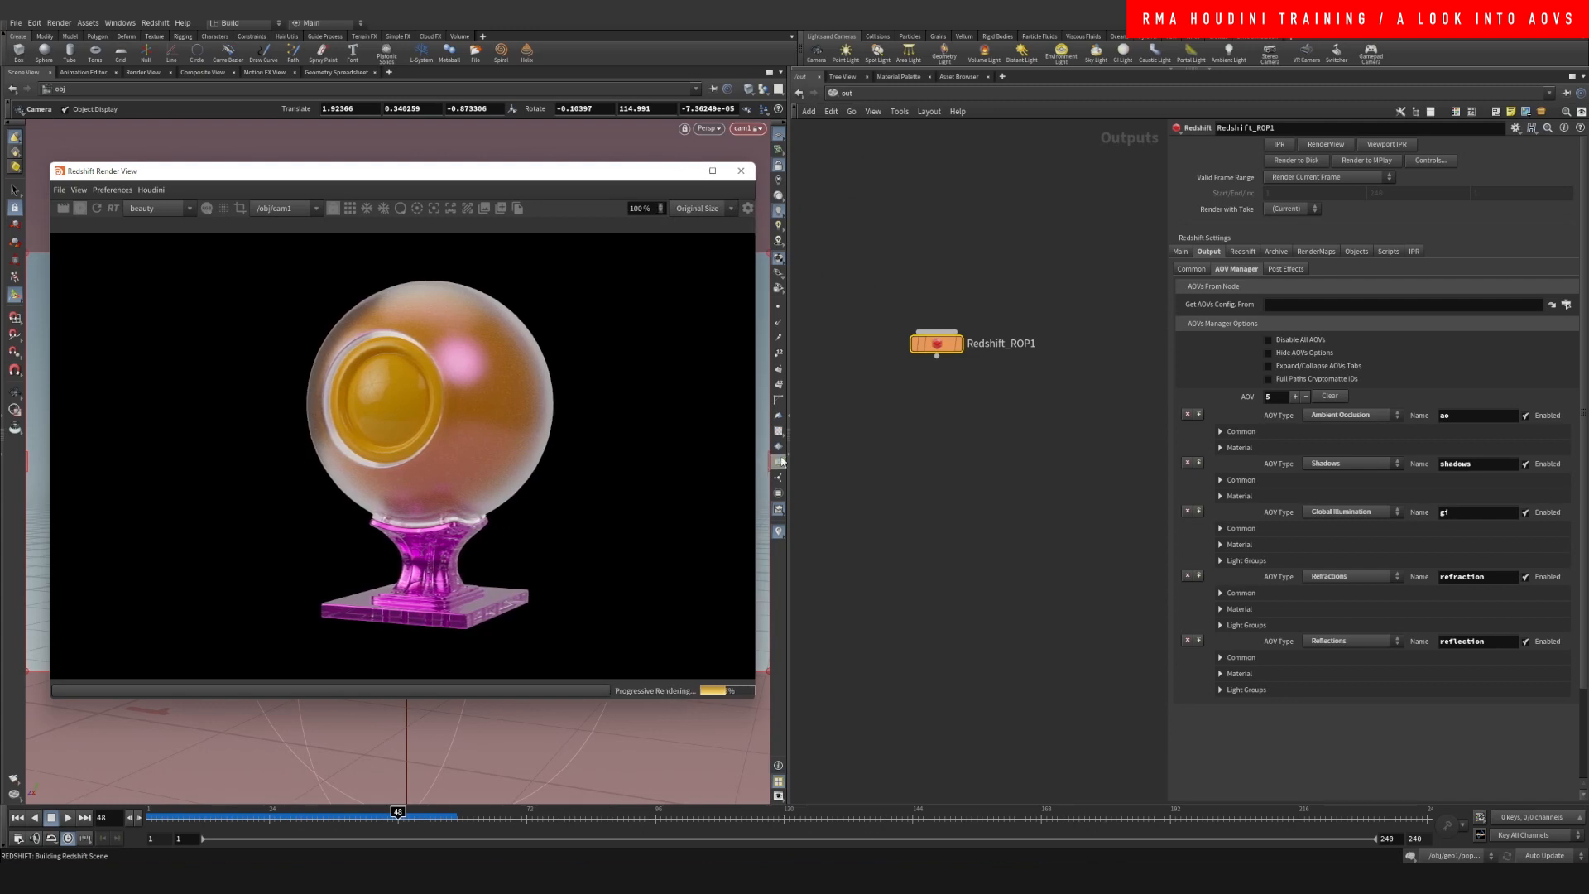
click(156, 208)
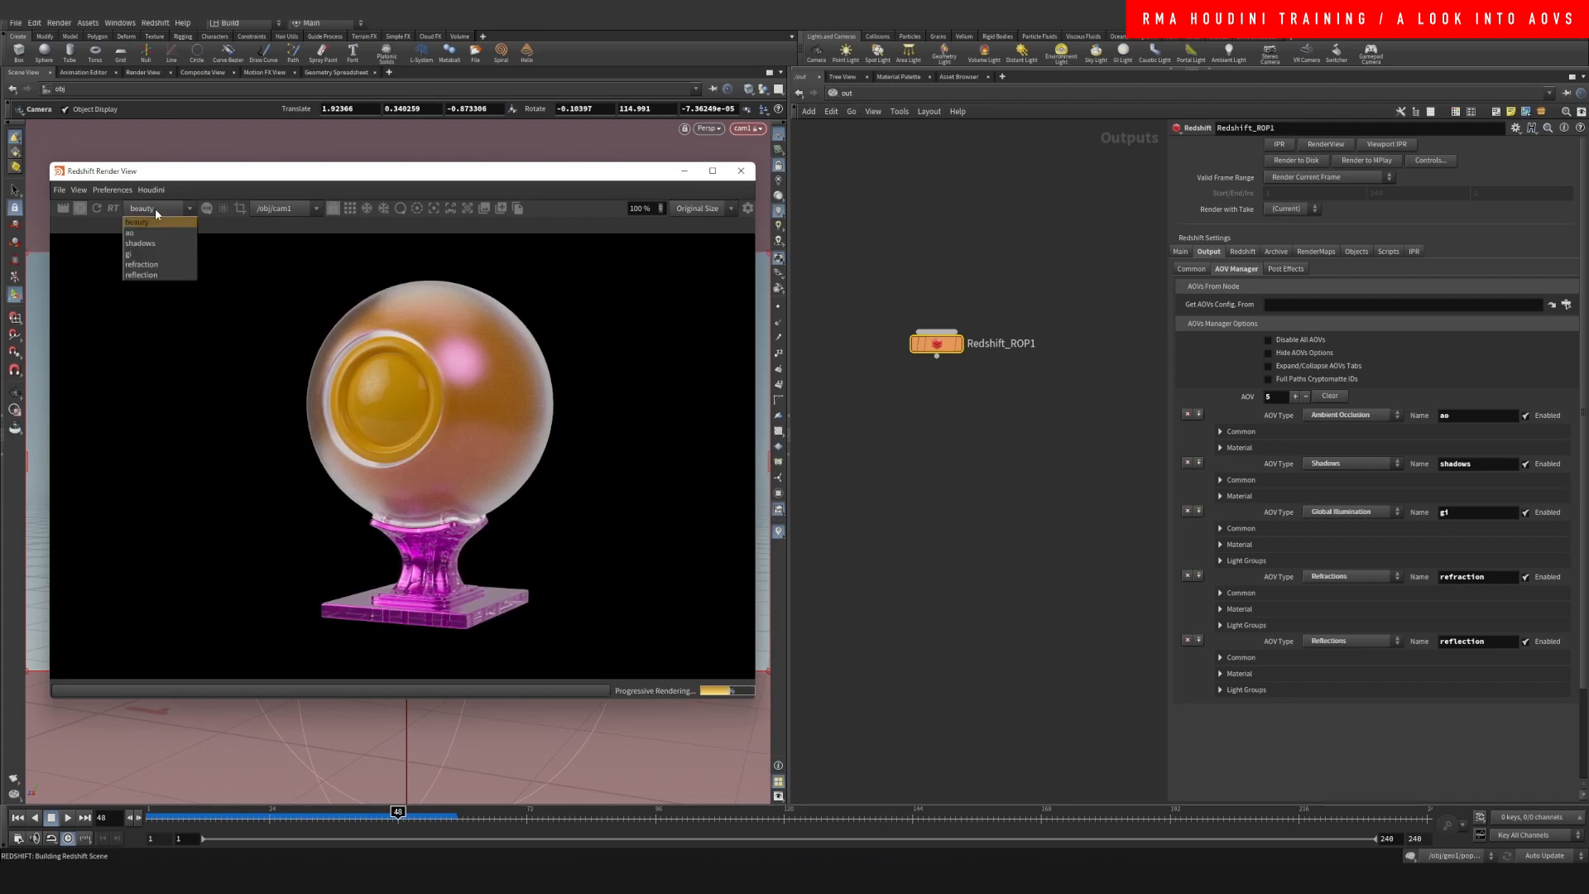
click(141, 232)
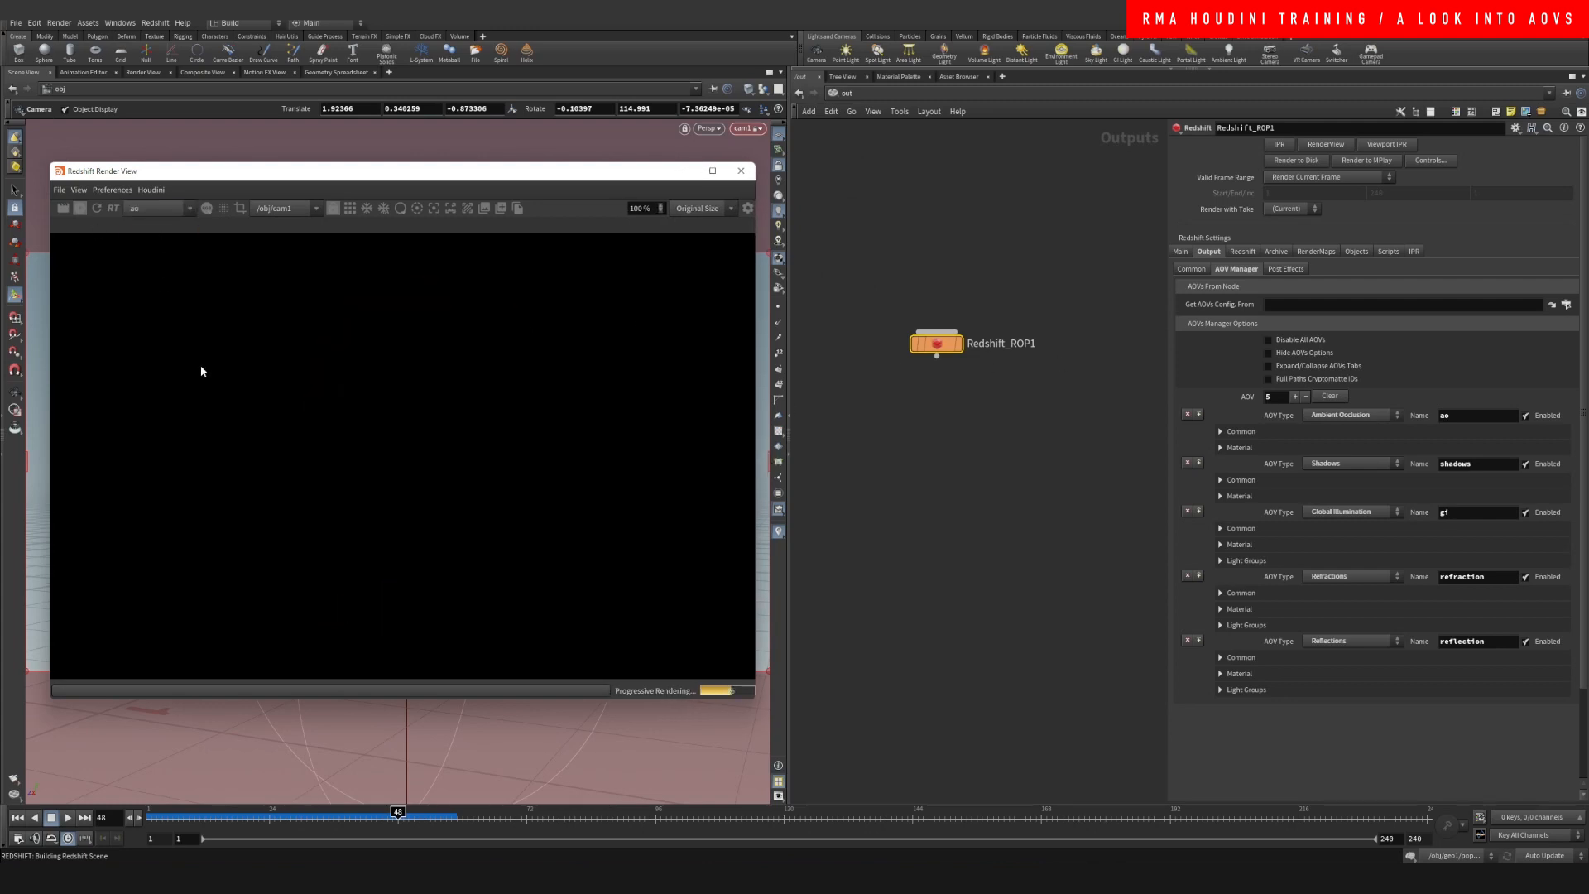
click(166, 213)
click(158, 244)
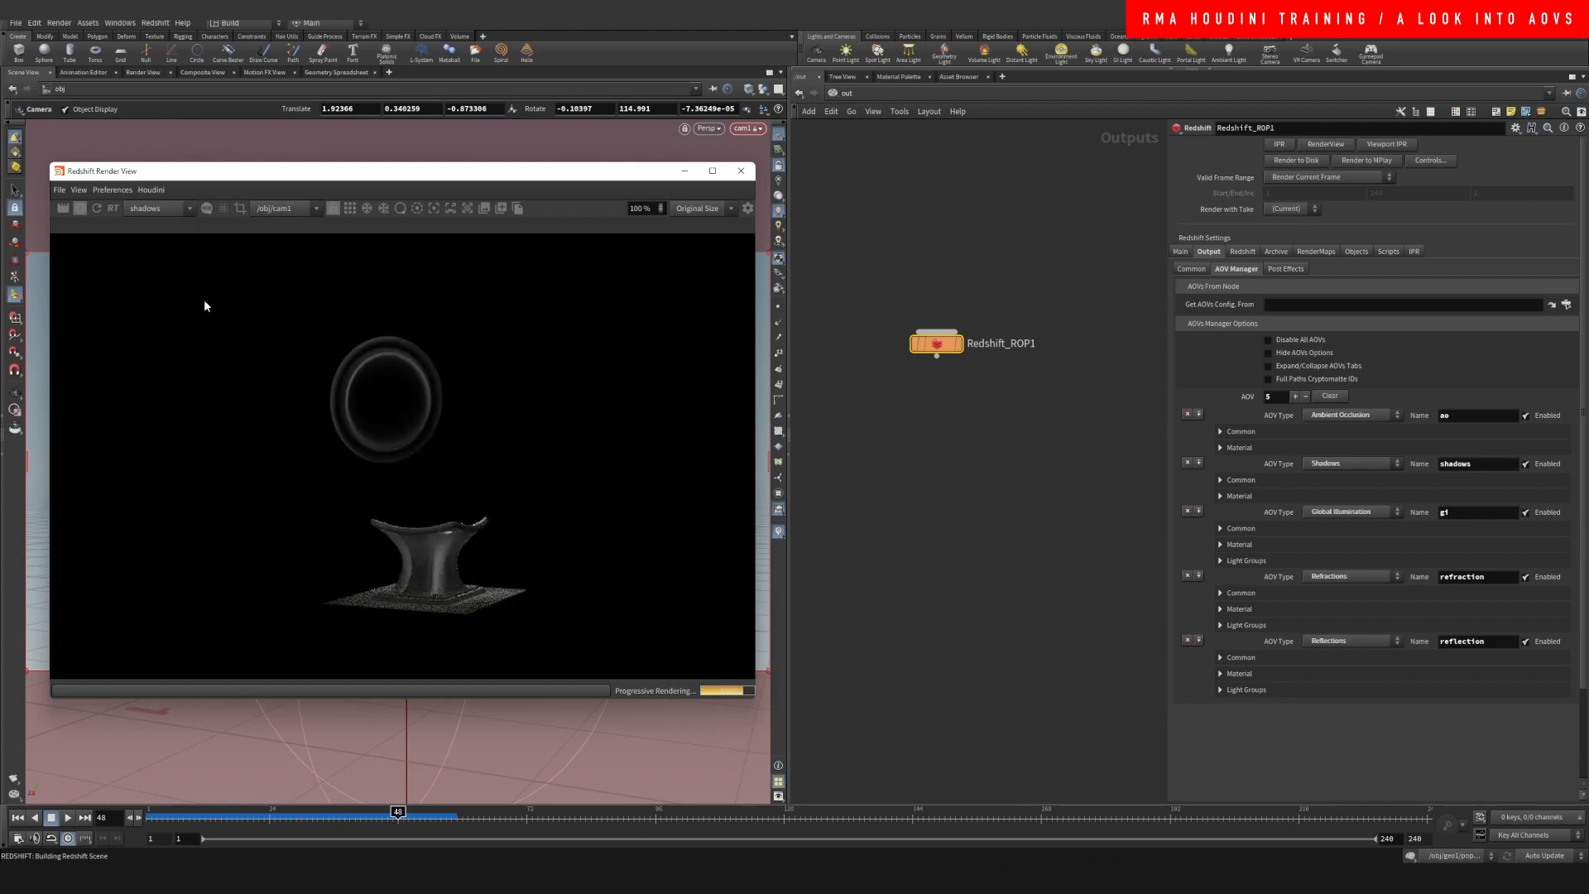
click(175, 210)
click(167, 255)
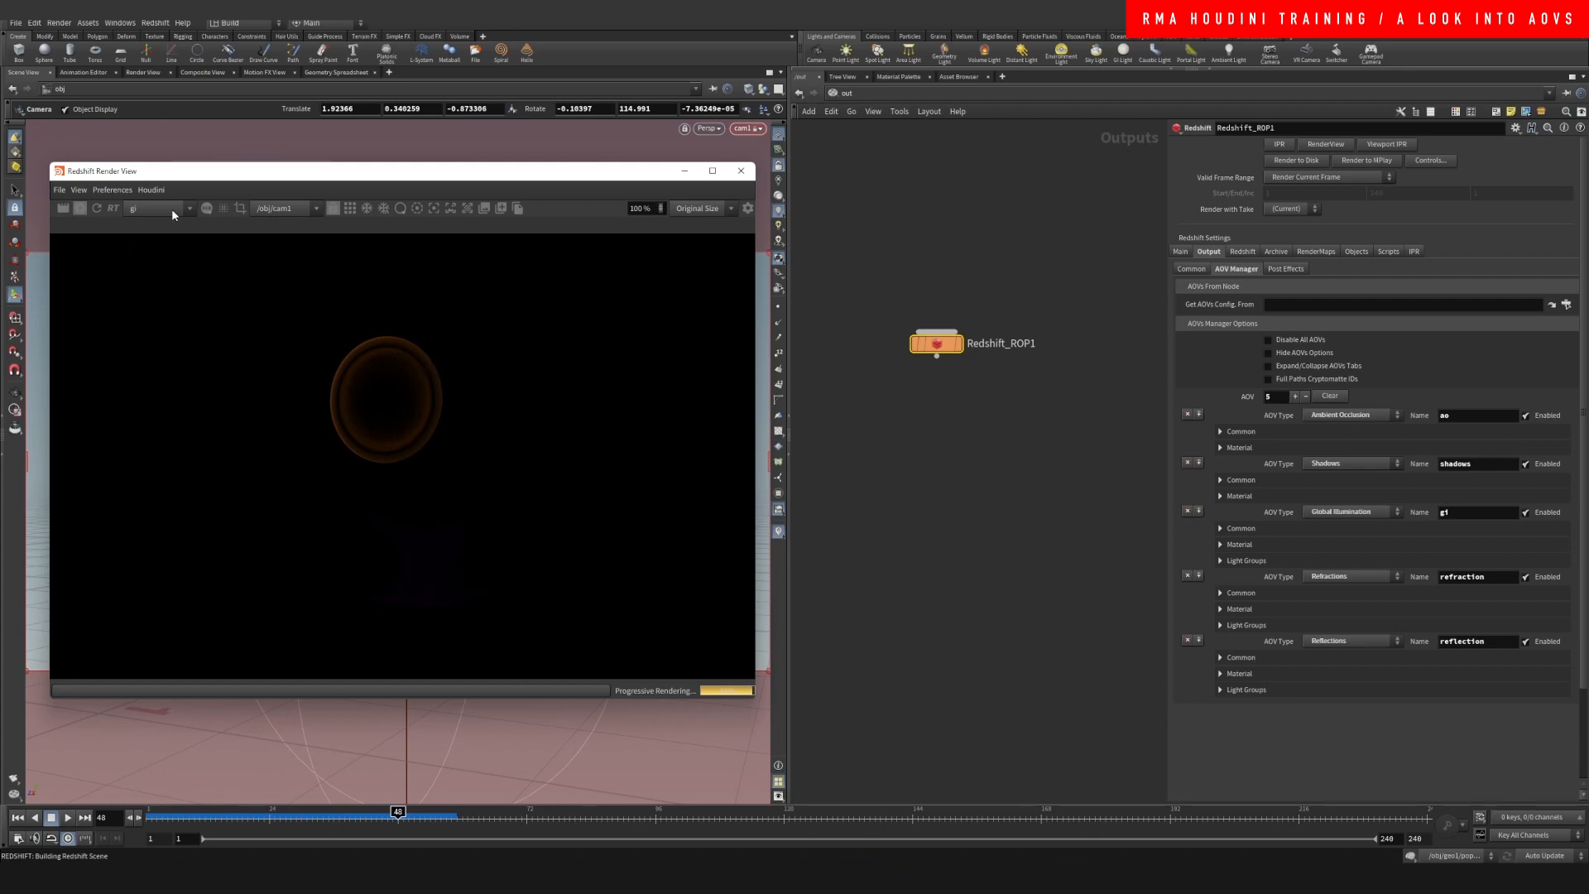
Inspect the refraction and reflection passes in turn, and enlarge the Render View window.
click(172, 208)
click(157, 261)
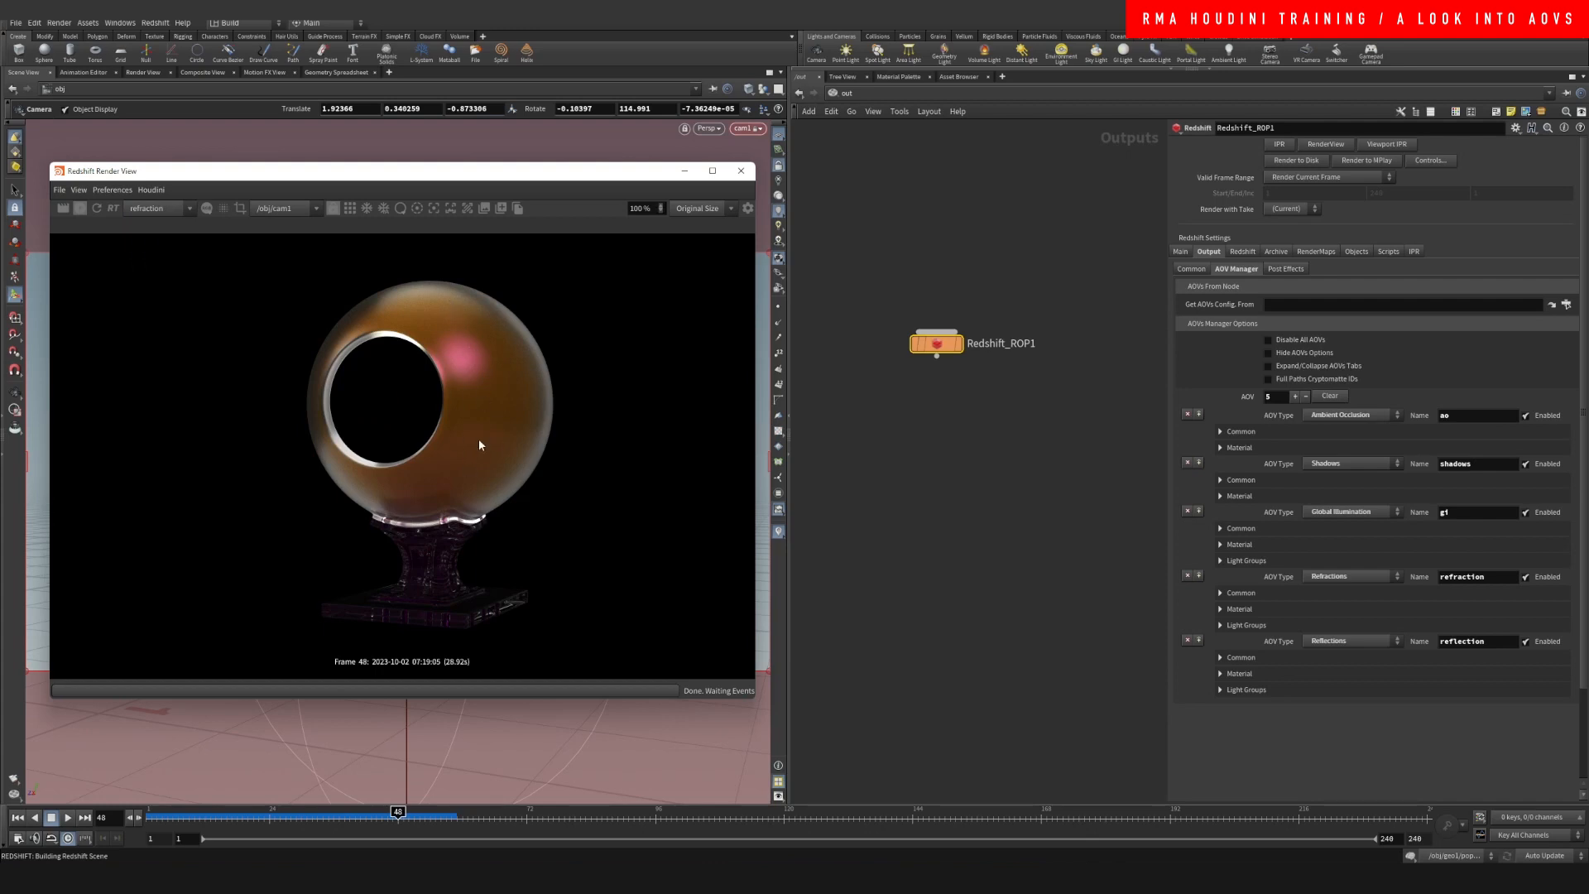
click(149, 210)
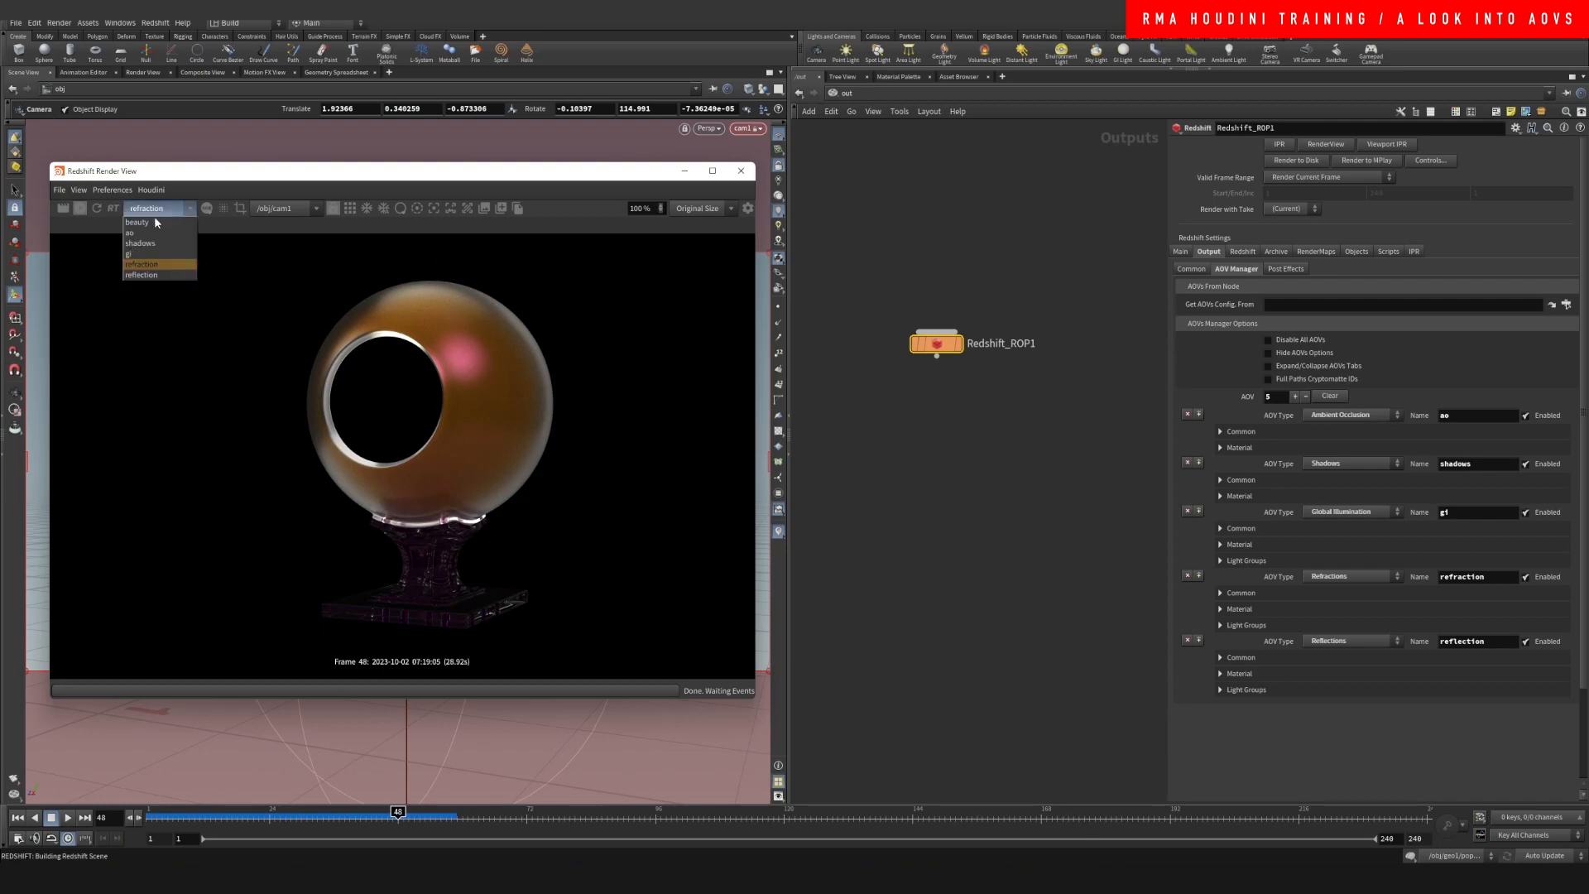
click(157, 271)
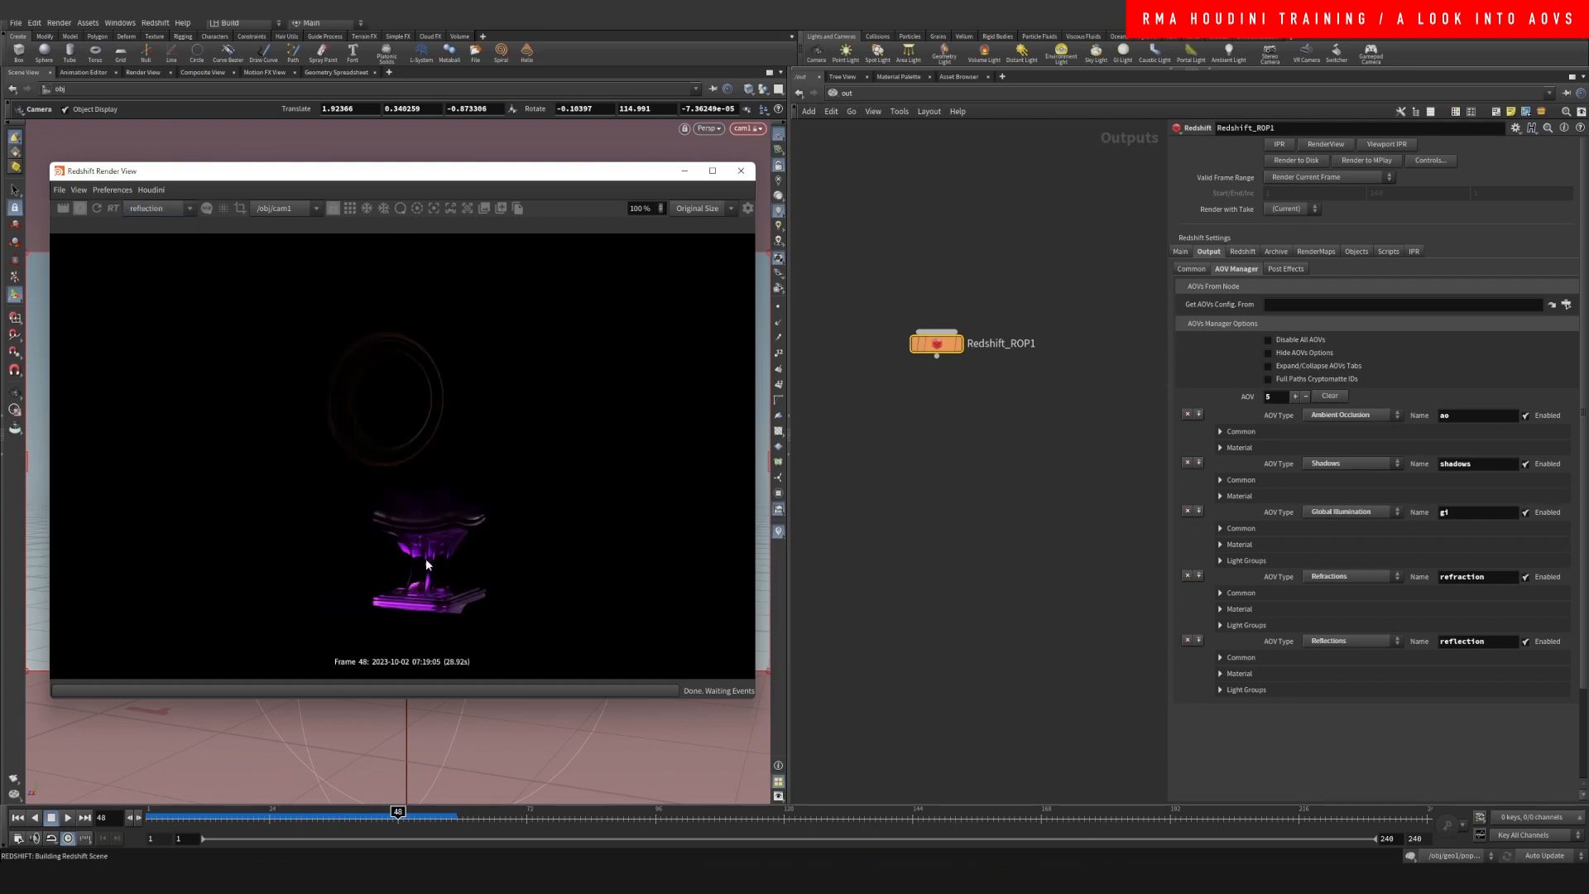
drag(756, 708, 860, 735)
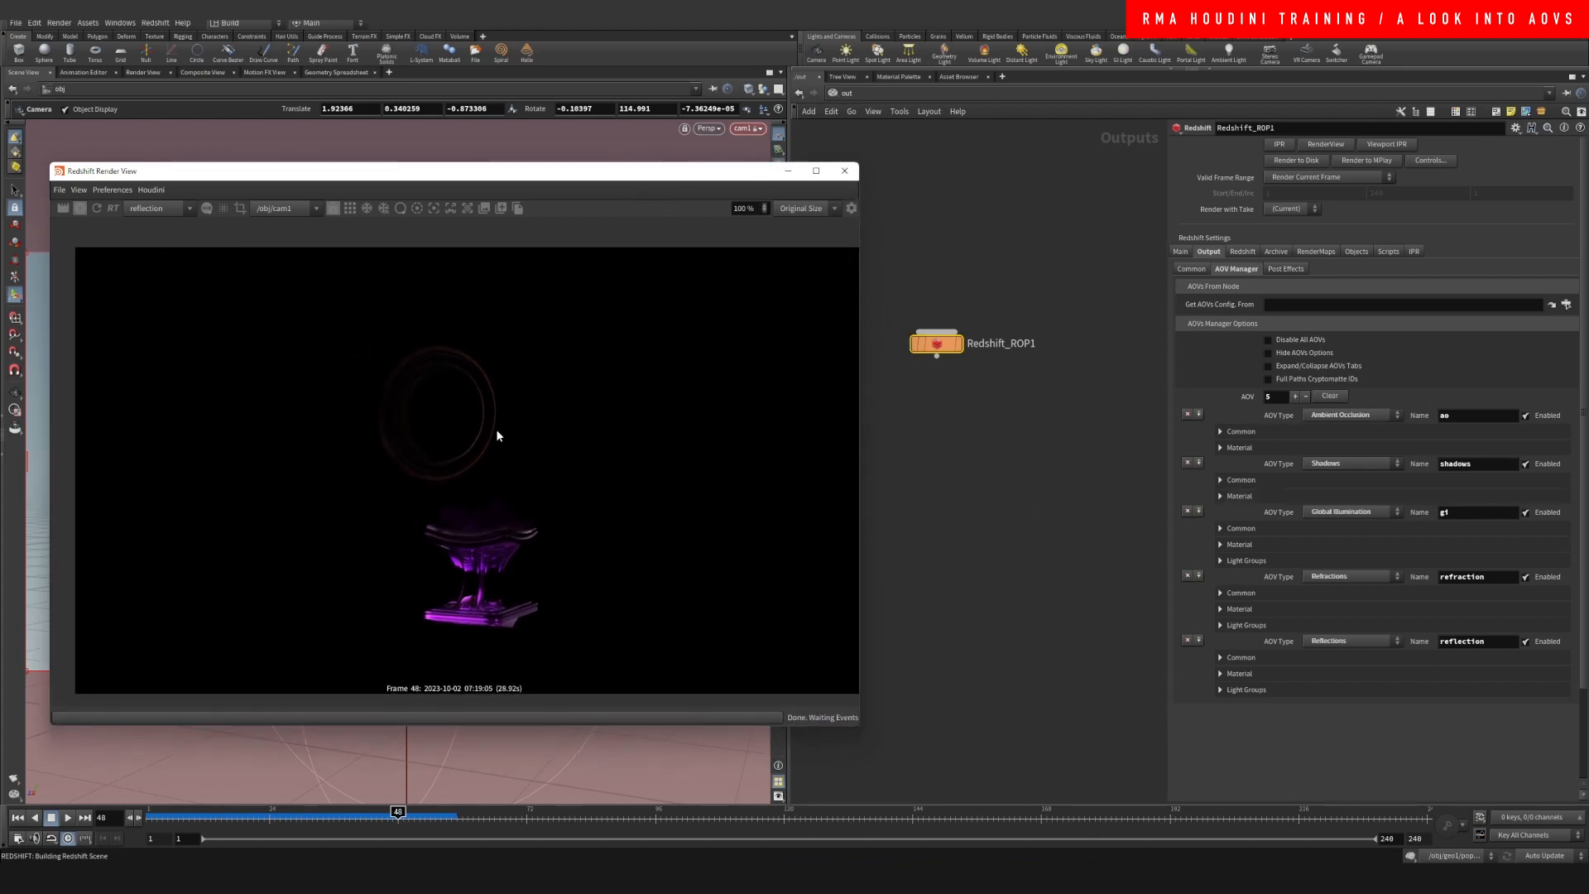
Review the common image output settings of Redshift_ROP1, including file format and multi-layered EXR, and return to its AOV list.
click(1190, 270)
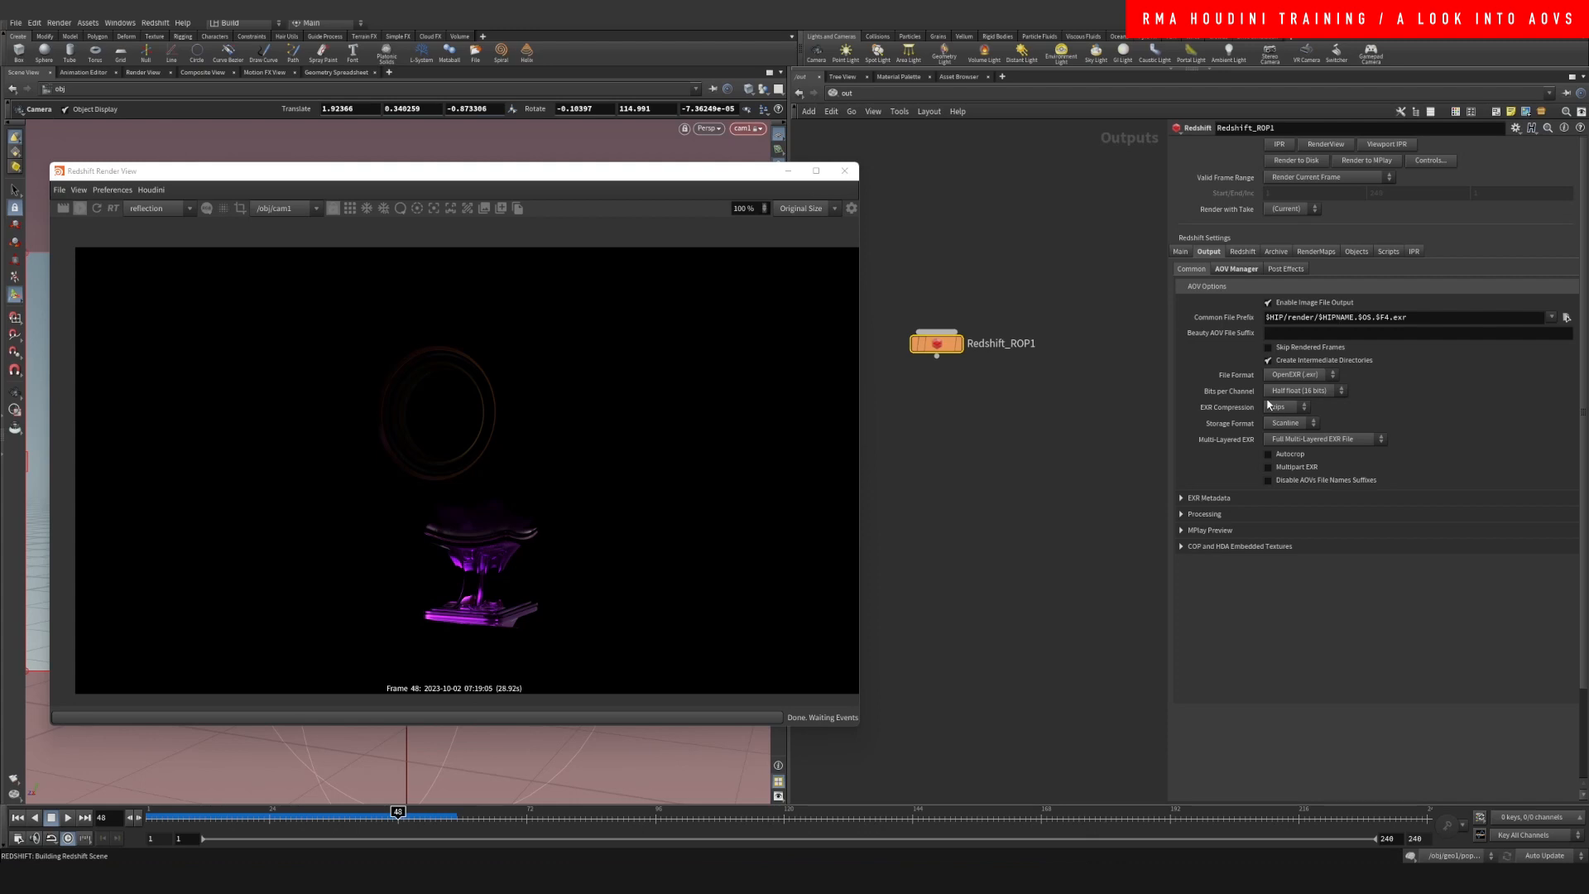
mouse_move(487, 396)
middle_down()
mouse_move(549, 425)
mouse_move(499, 425)
mouse_move(563, 419)
mouse_move(492, 419)
mouse_move(508, 411)
middle_up()
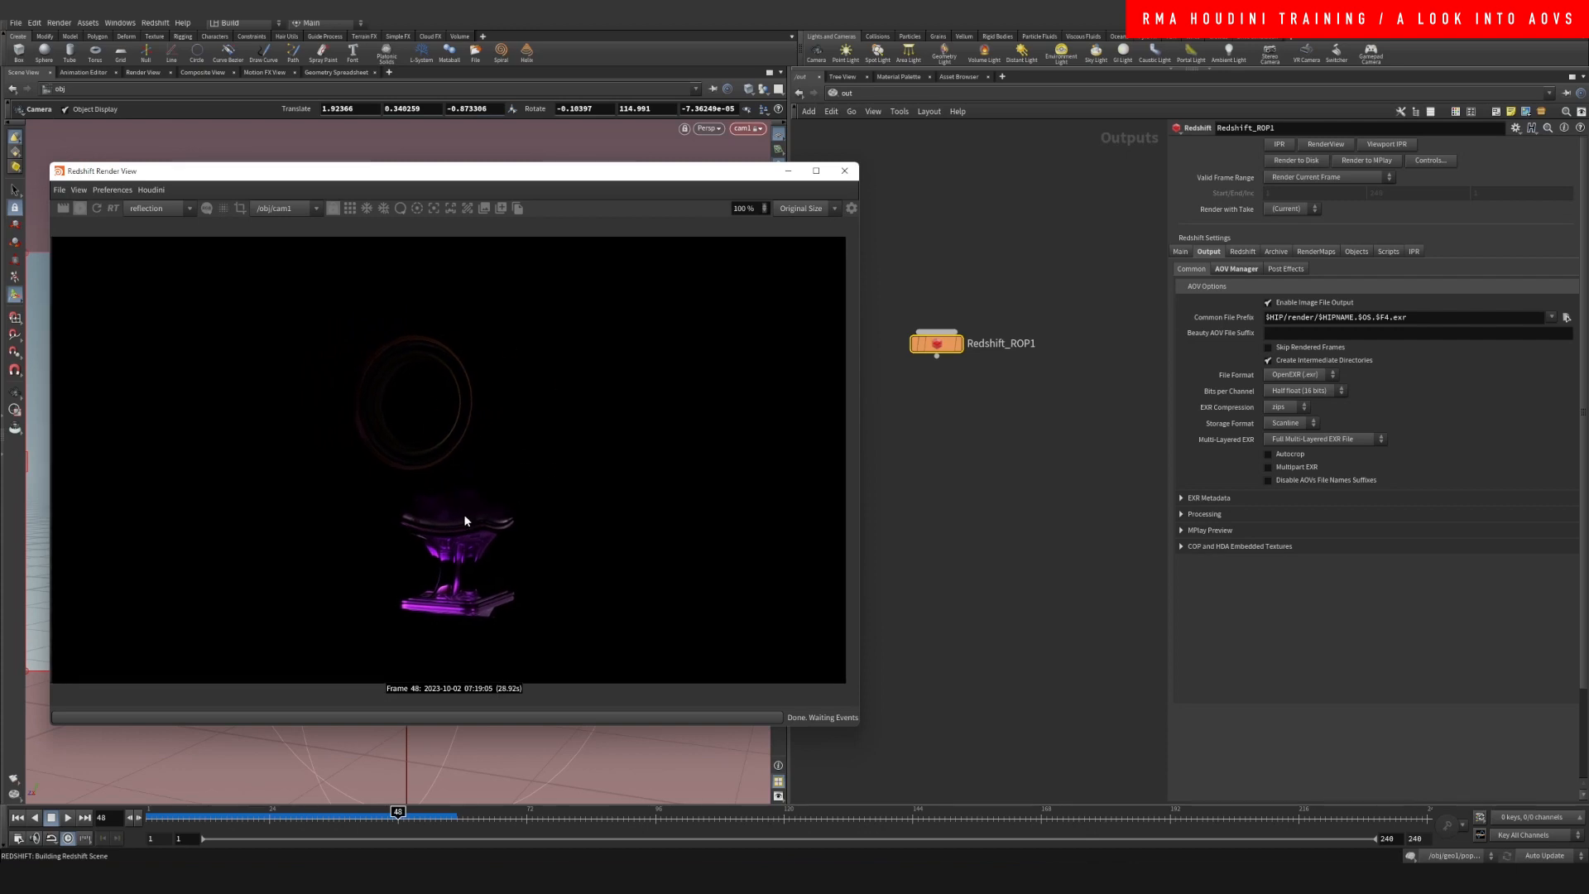
click(1242, 273)
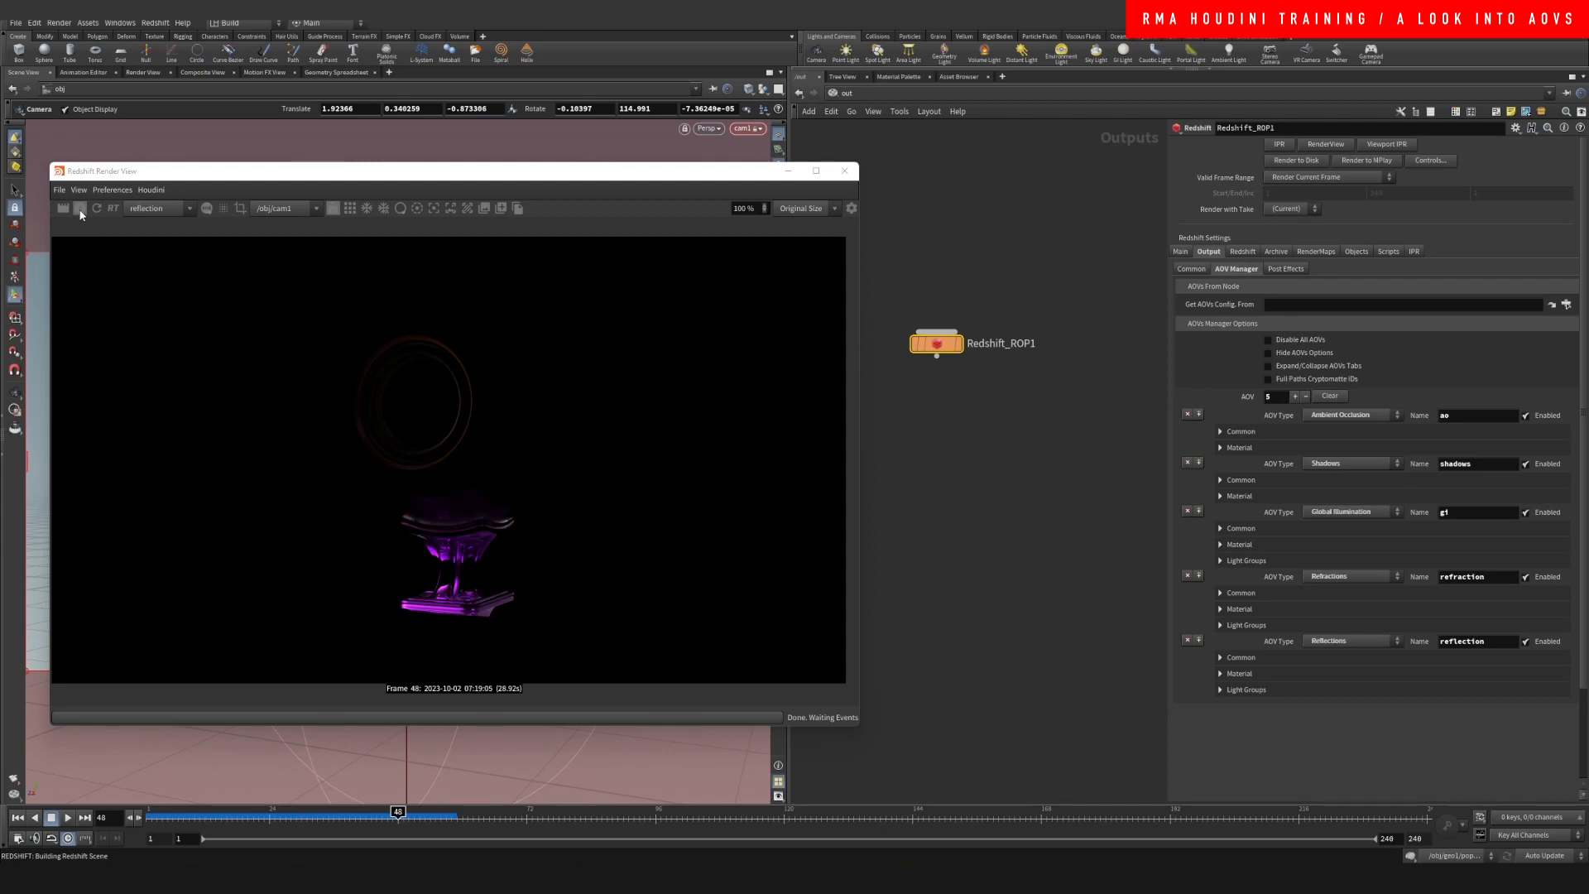
Minimize the Render View and look through the AOV types available for the ao entry without choosing a different one.
click(788, 171)
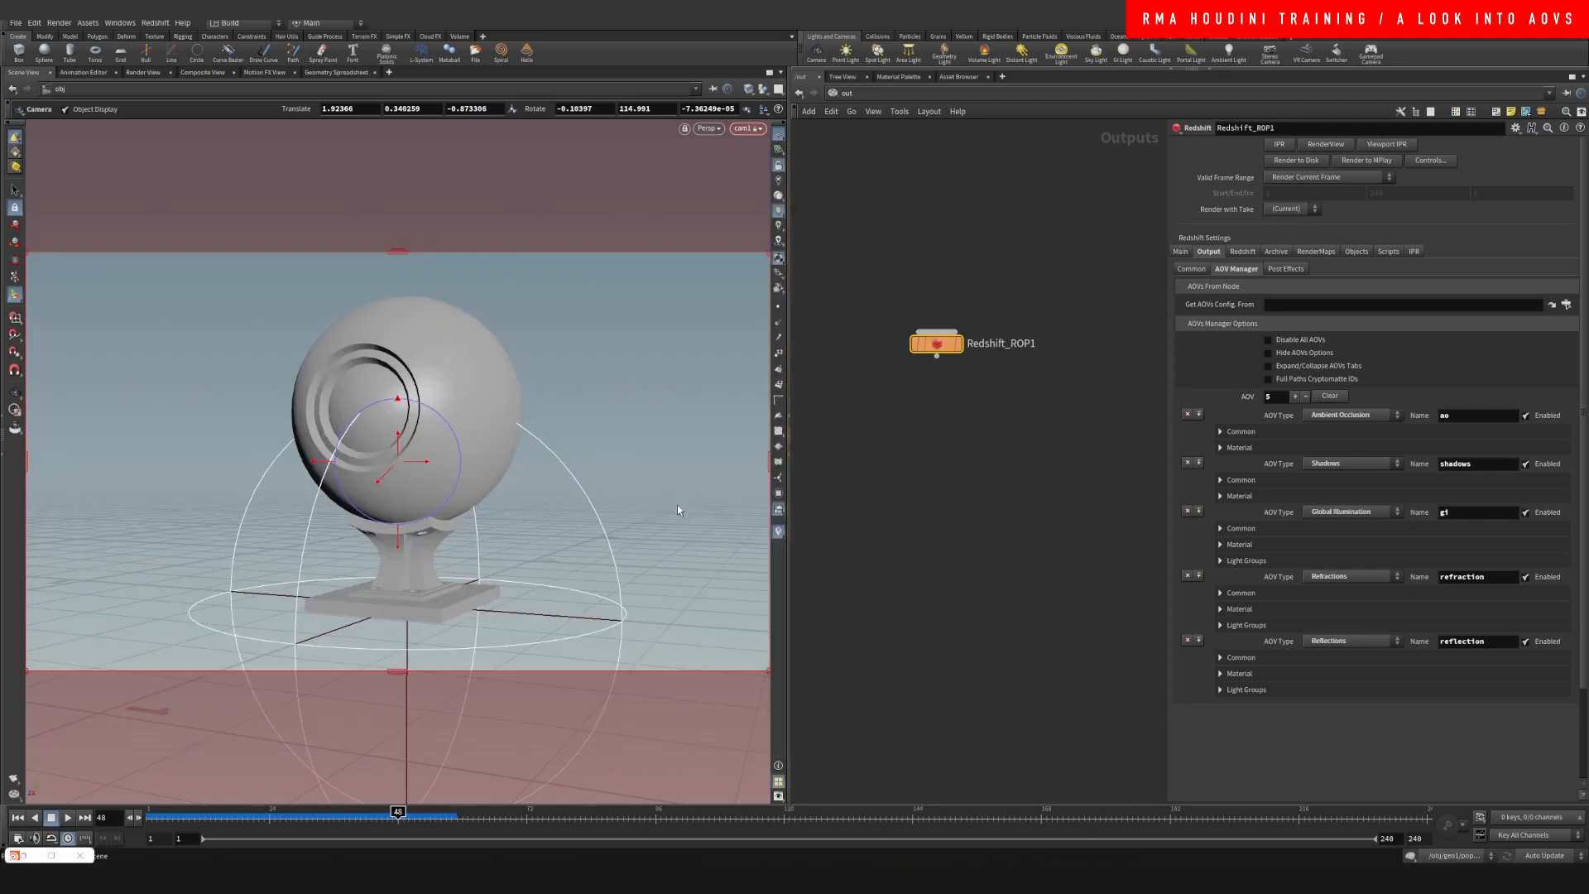
click(1365, 416)
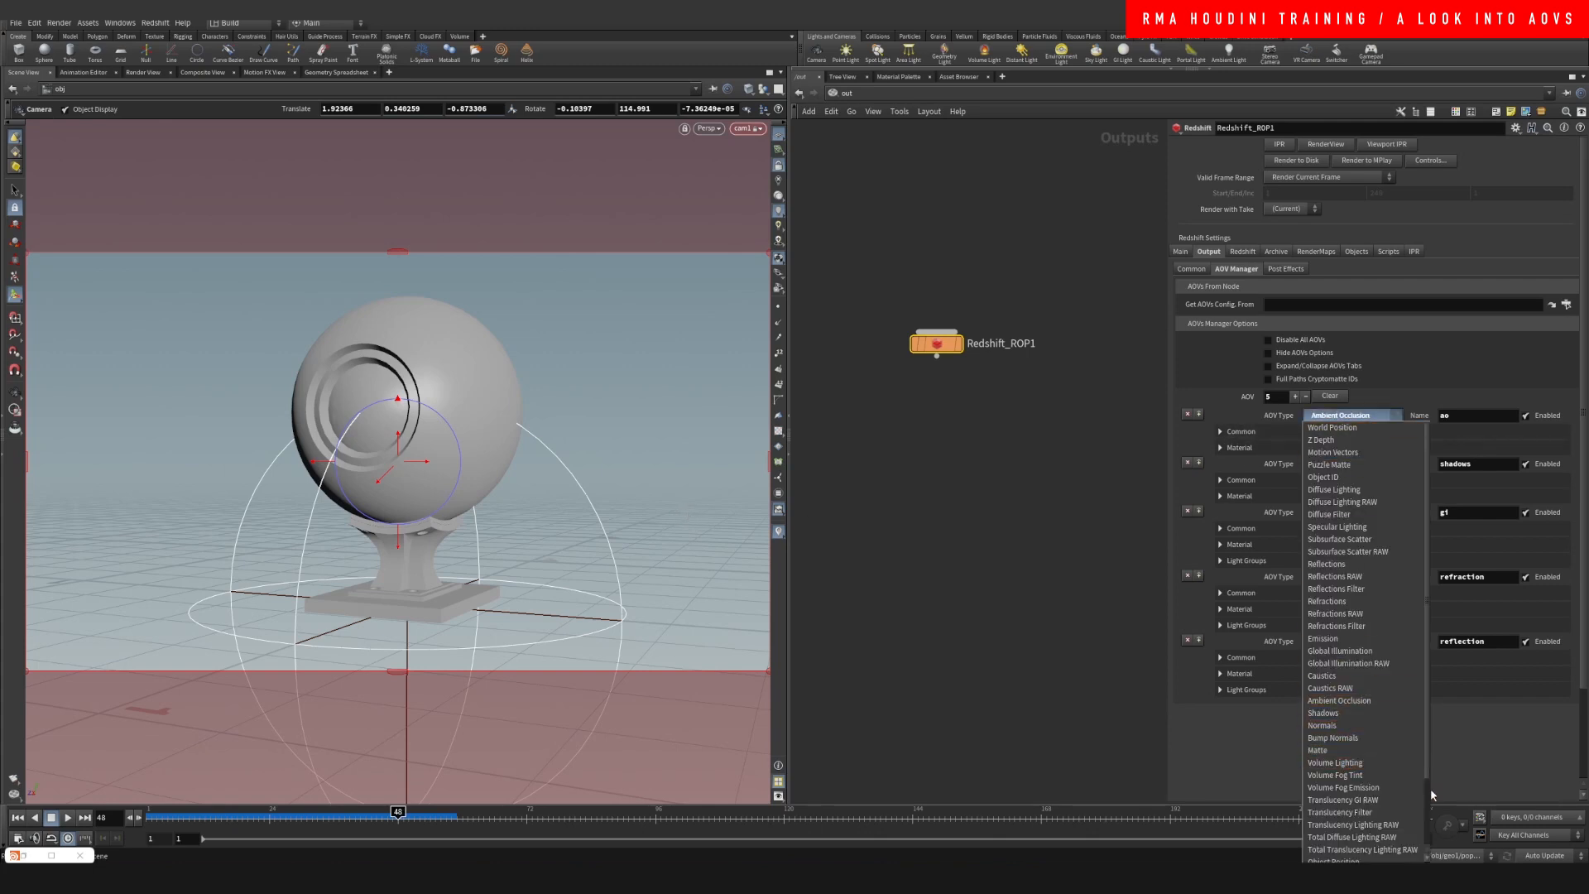
scroll(1426, 776, down, 2)
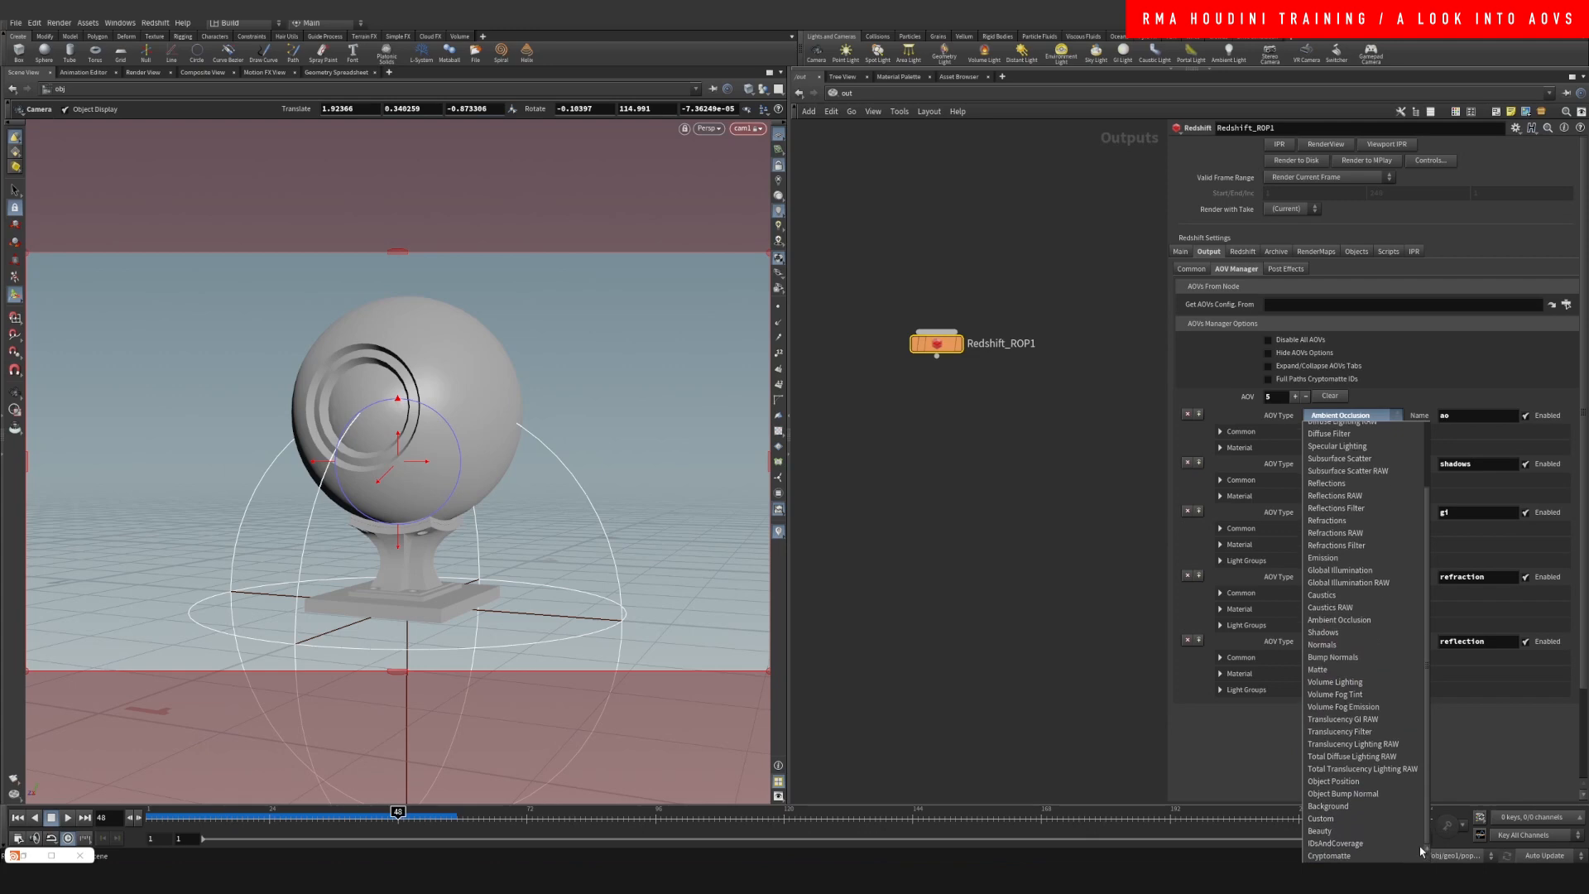
click(954, 634)
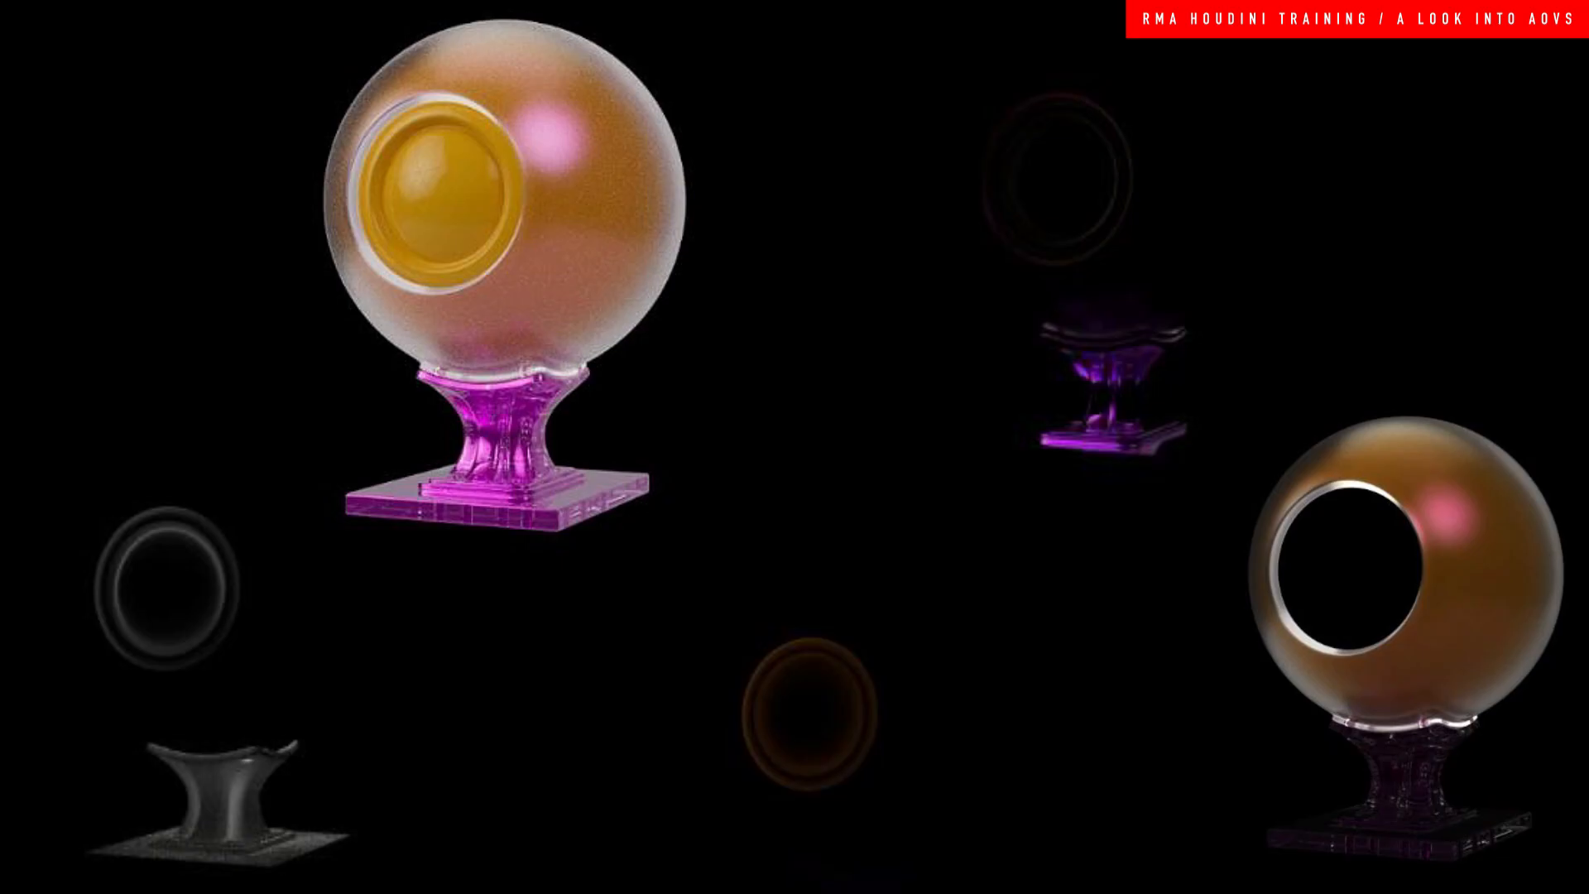